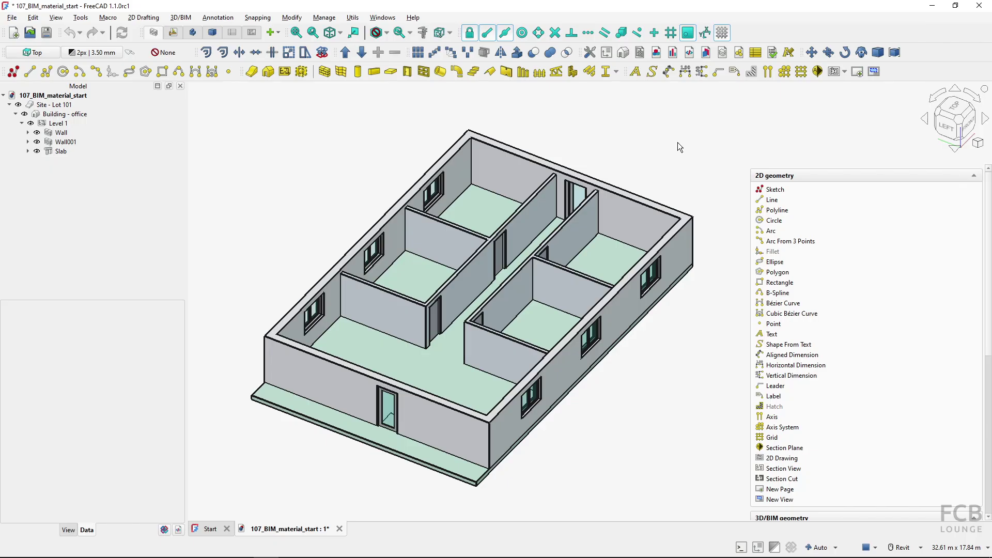
# Create a new BIM material and name it Concrete.
pyautogui.click(739, 52)
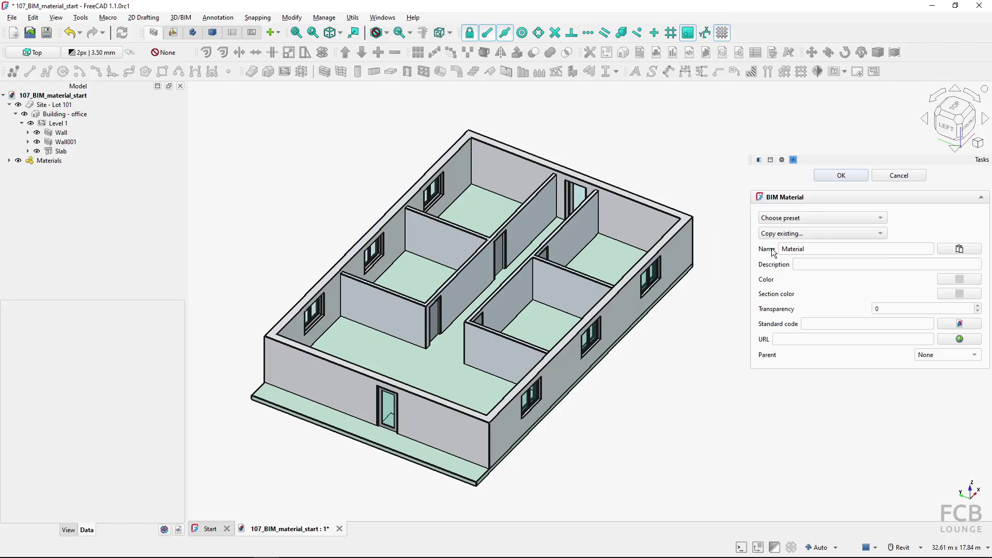
pyautogui.doubleClick(818, 248)
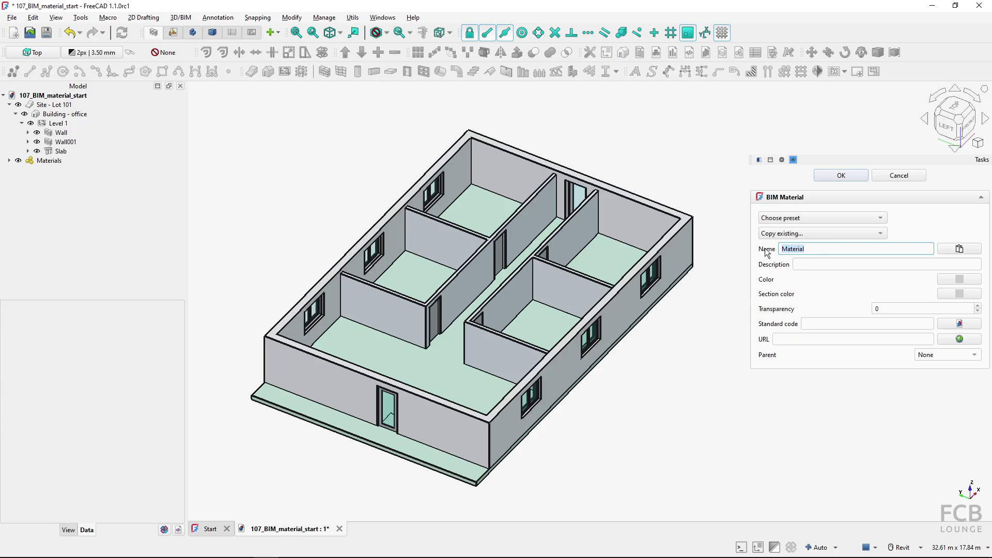
pyautogui.write('Concrete')
pyautogui.click(808, 266)
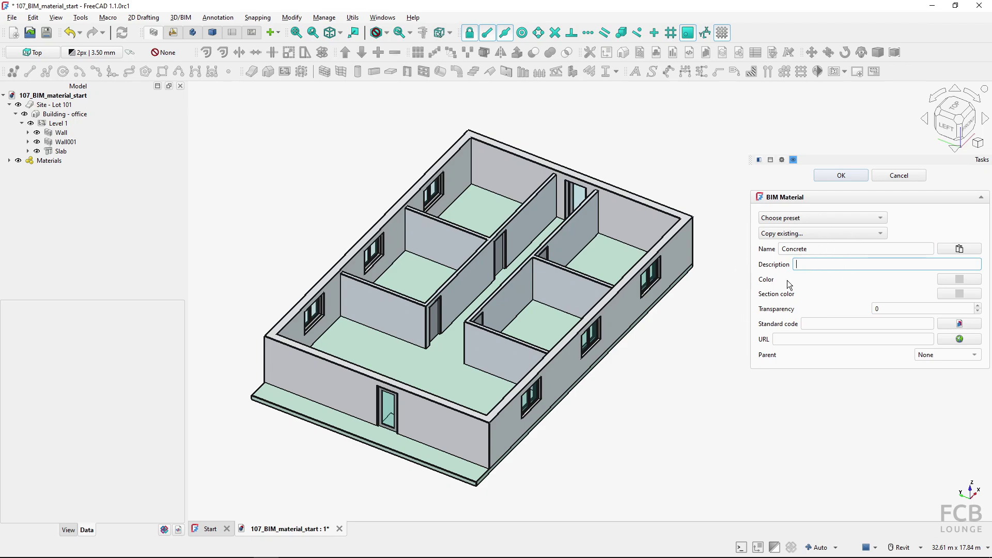
# Set the Concrete material's colour to grey #828282 and its section colour to black, and save the material.
pyautogui.click(958, 279)
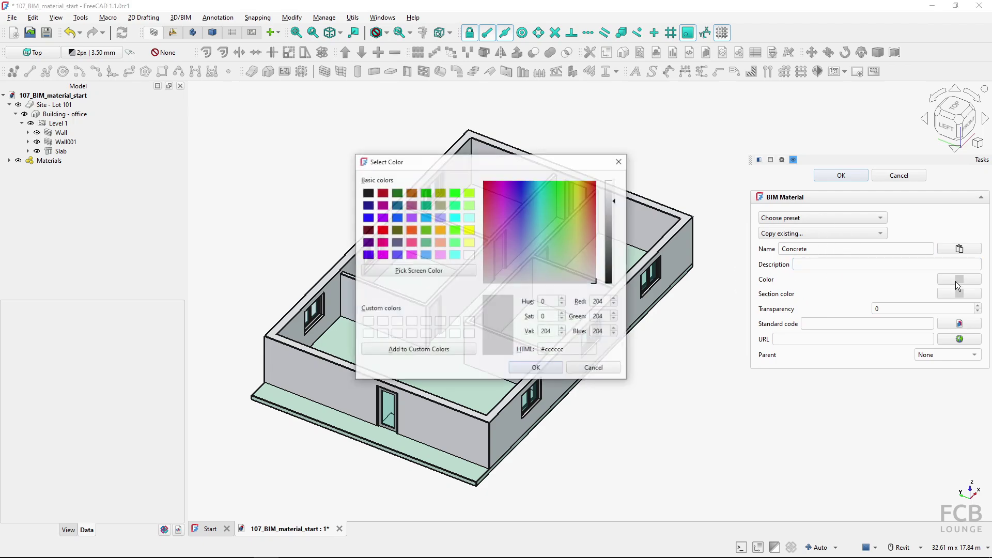
pyautogui.click(607, 231)
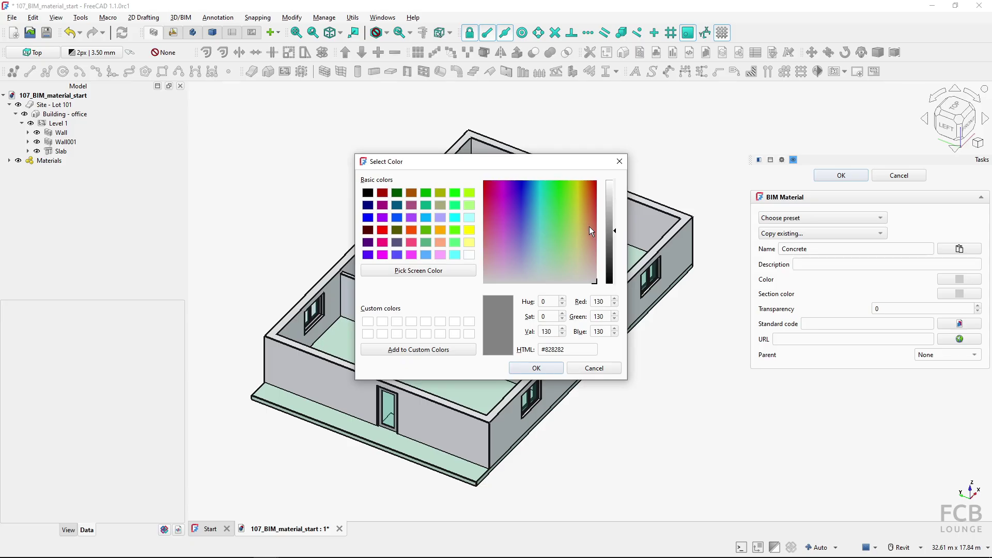
pyautogui.click(536, 367)
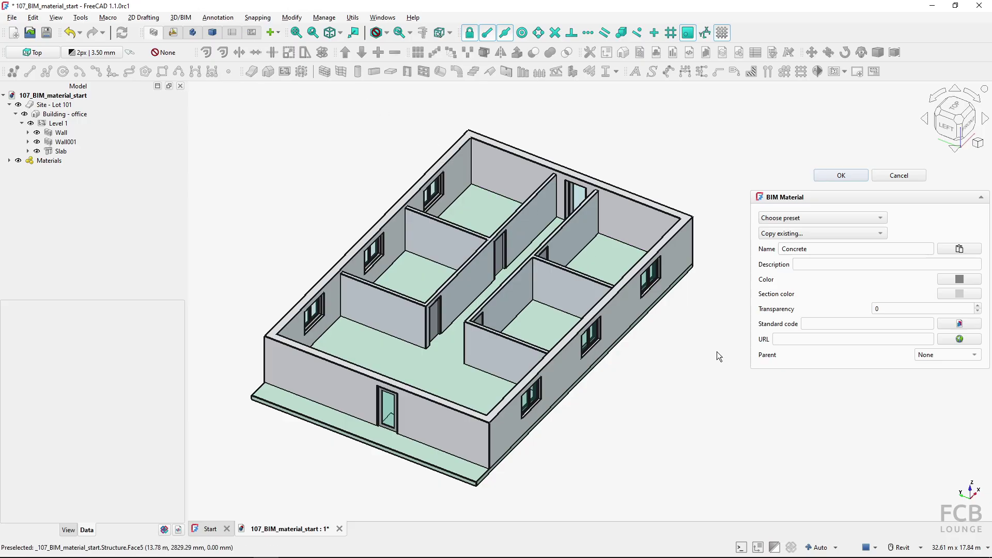
pyautogui.click(964, 293)
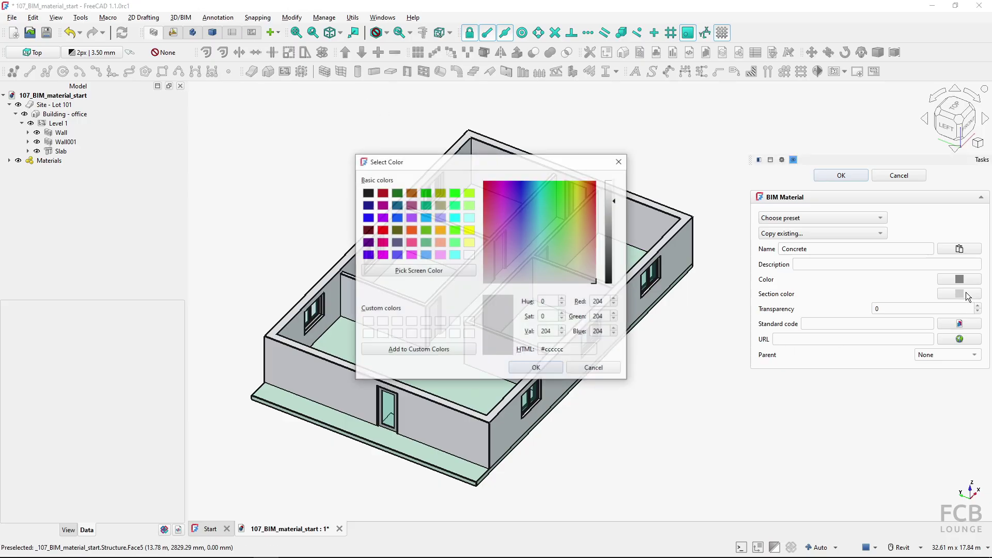
pyautogui.click(368, 194)
pyautogui.click(535, 368)
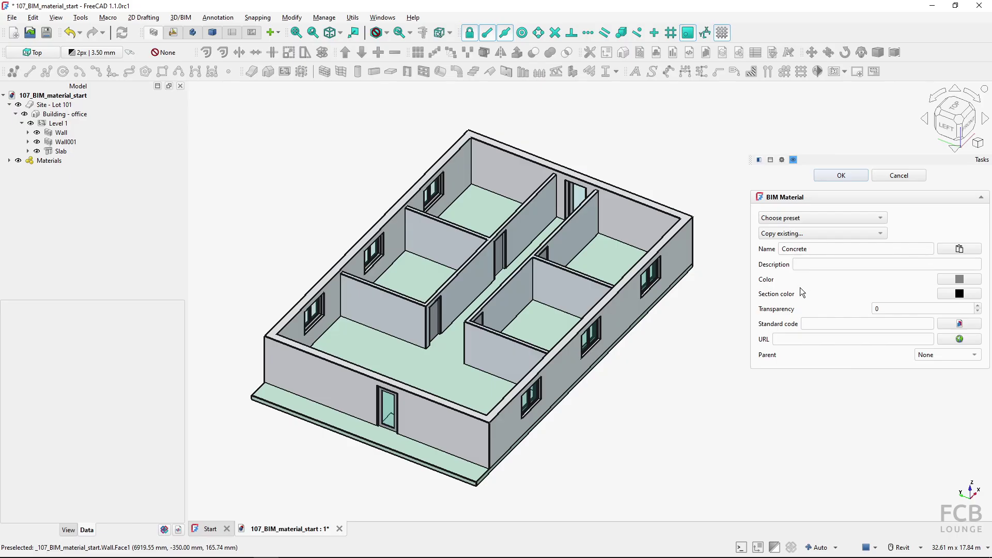
pyautogui.click(838, 179)
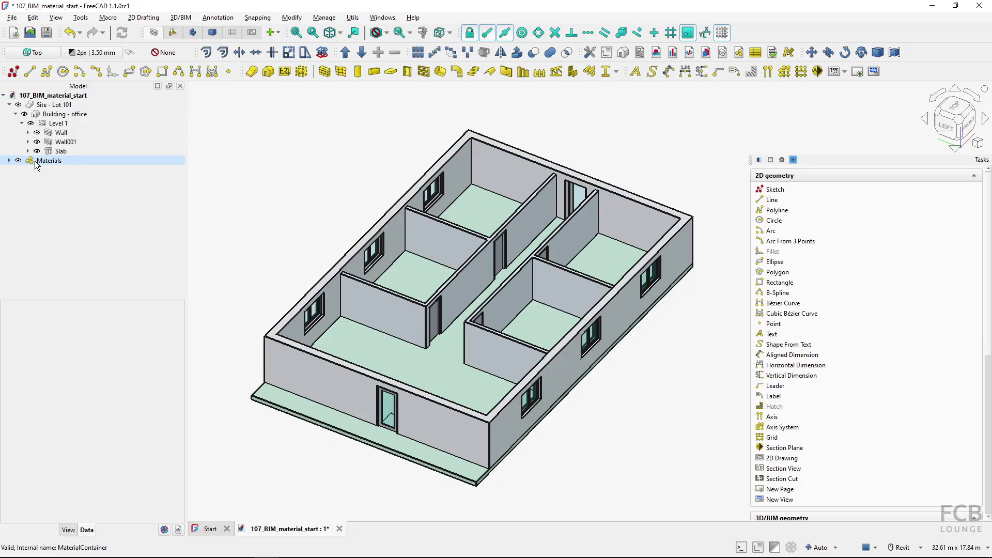
# Expand the Materials group and inspect the properties of the Concrete material.
pyautogui.click(10, 161)
pyautogui.click(54, 172)
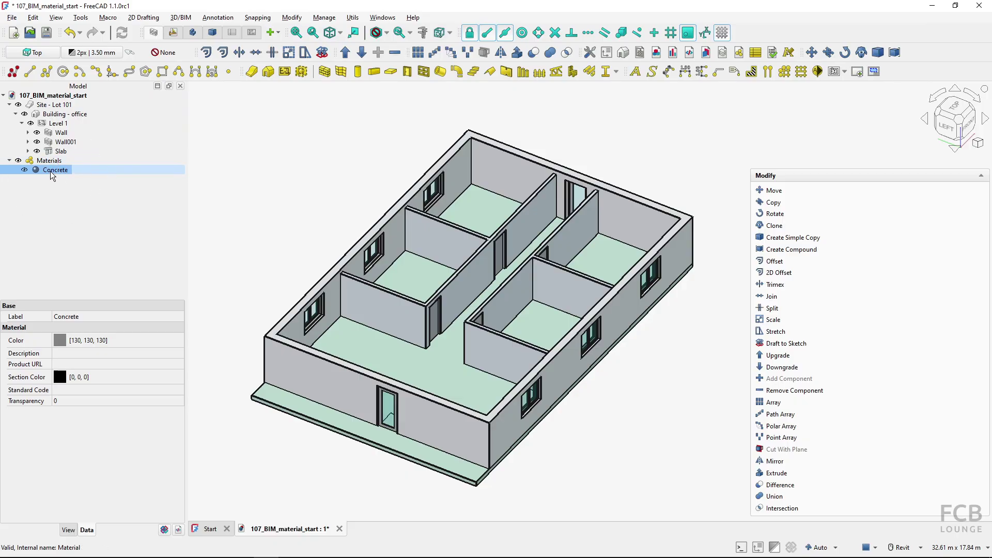
pyautogui.click(224, 230)
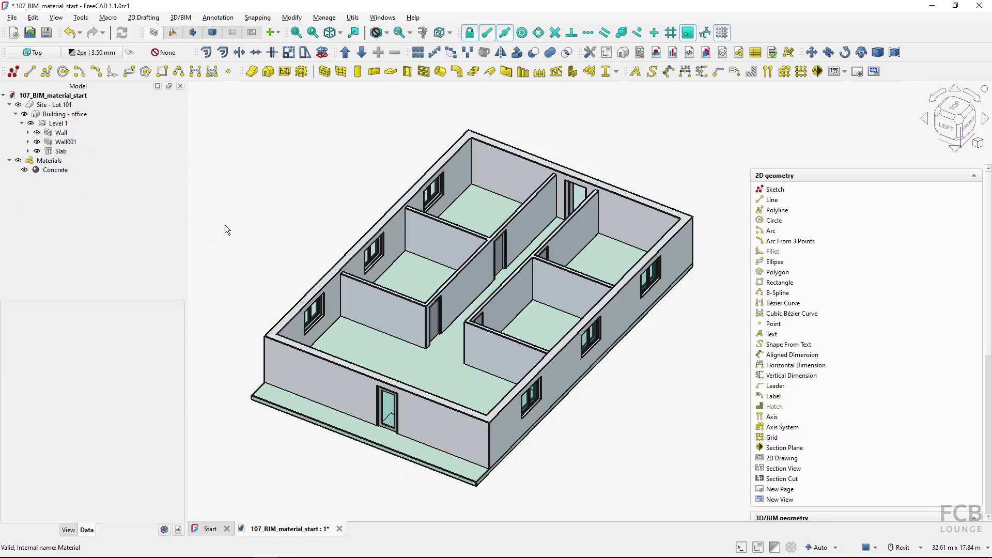
pyautogui.click(74, 176)
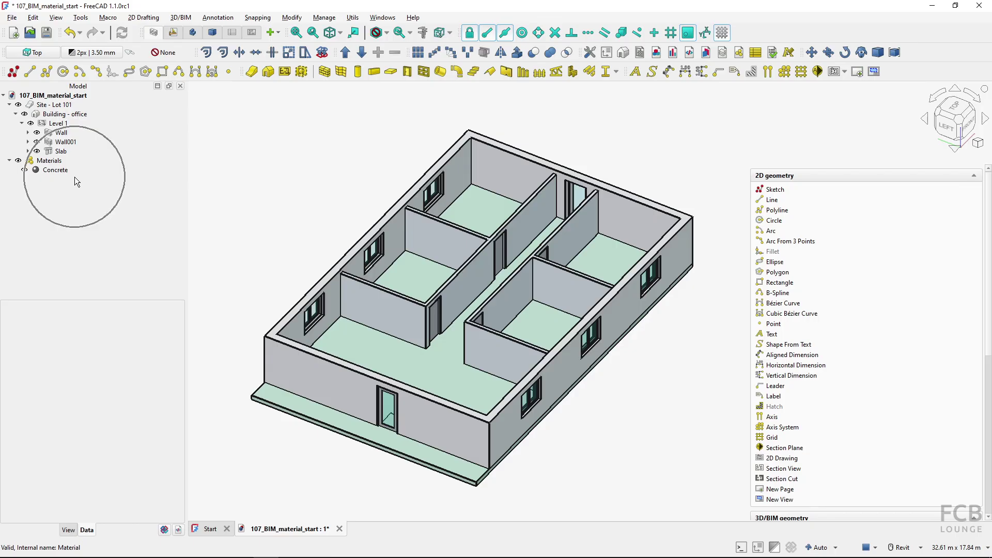
# Assign the Concrete material to the floor slab through its Material property.
pyautogui.click(357, 351)
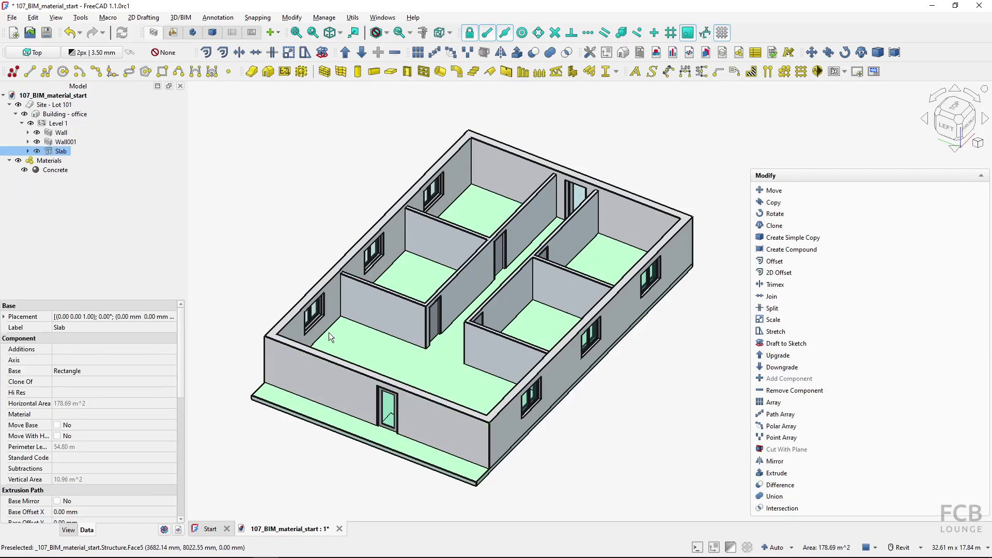
pyautogui.click(70, 153)
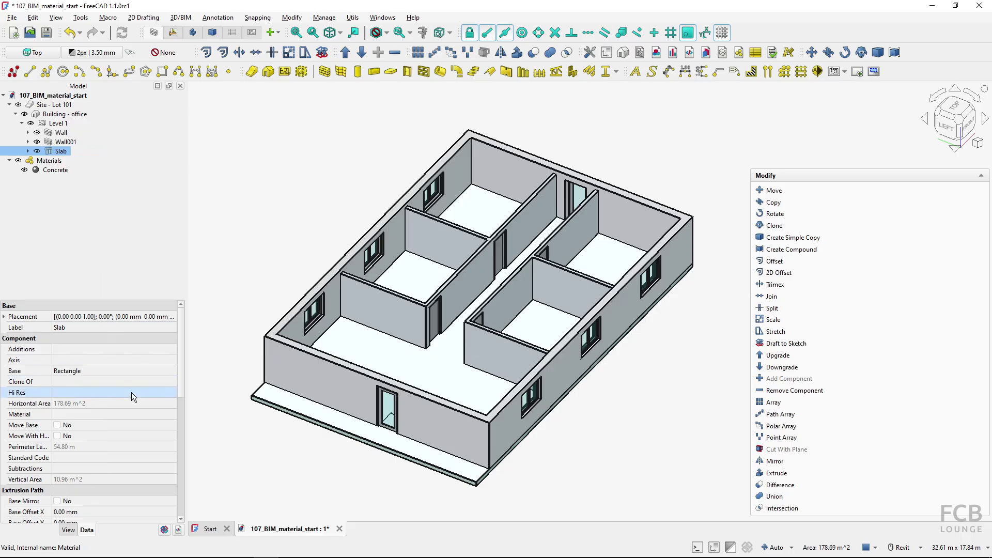
pyautogui.click(32, 414)
pyautogui.click(169, 414)
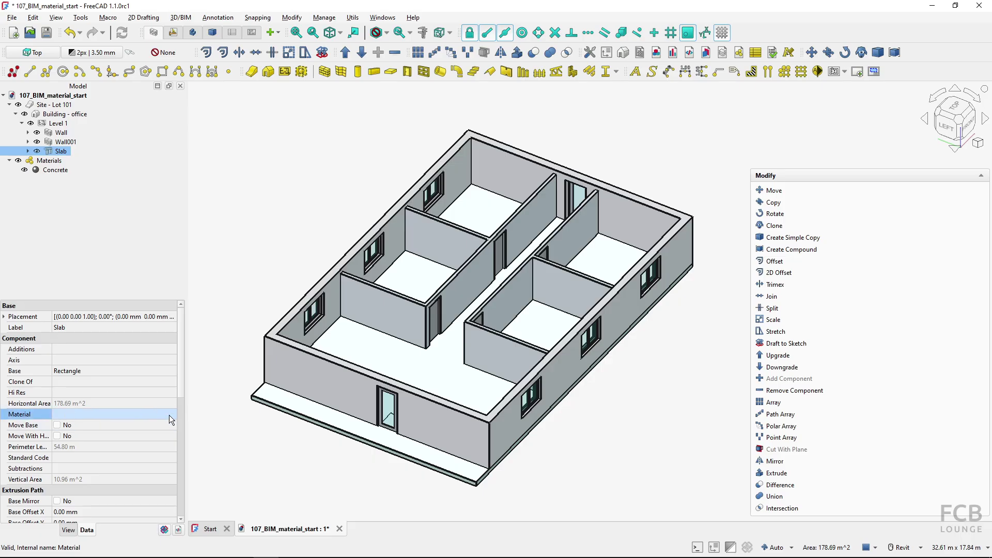
pyautogui.click(172, 414)
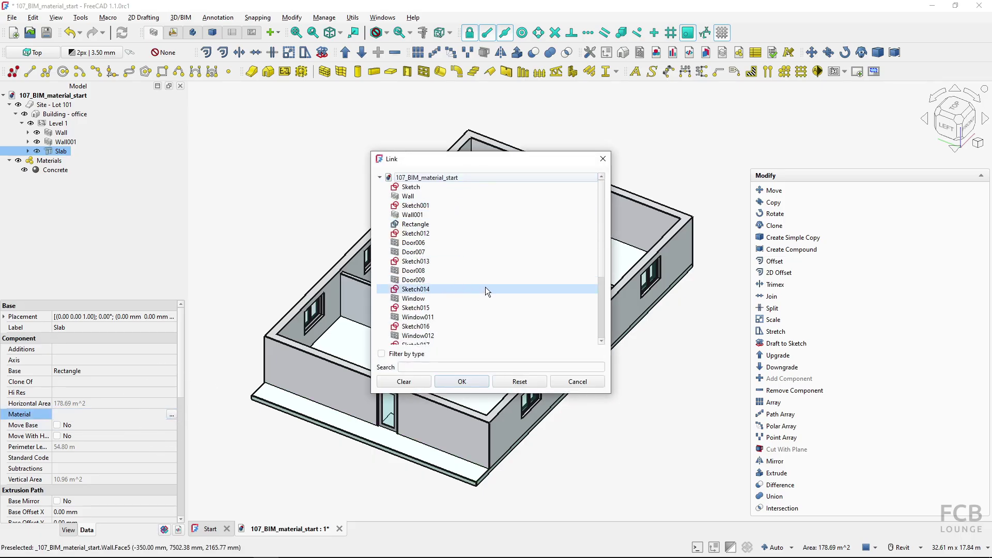
pyautogui.moveTo(603, 243); pyautogui.dragTo(609, 309)
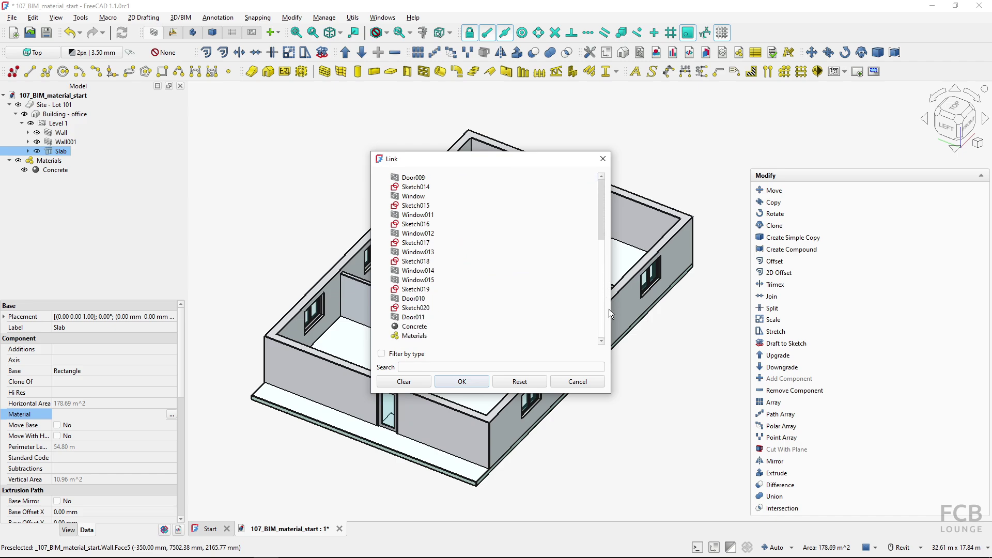
pyautogui.click(465, 326)
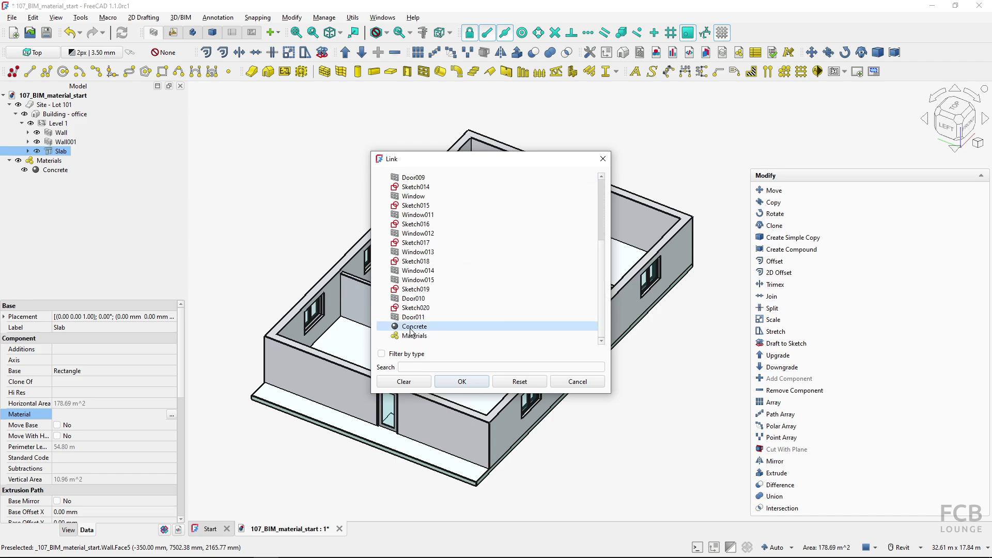
pyautogui.click(411, 328)
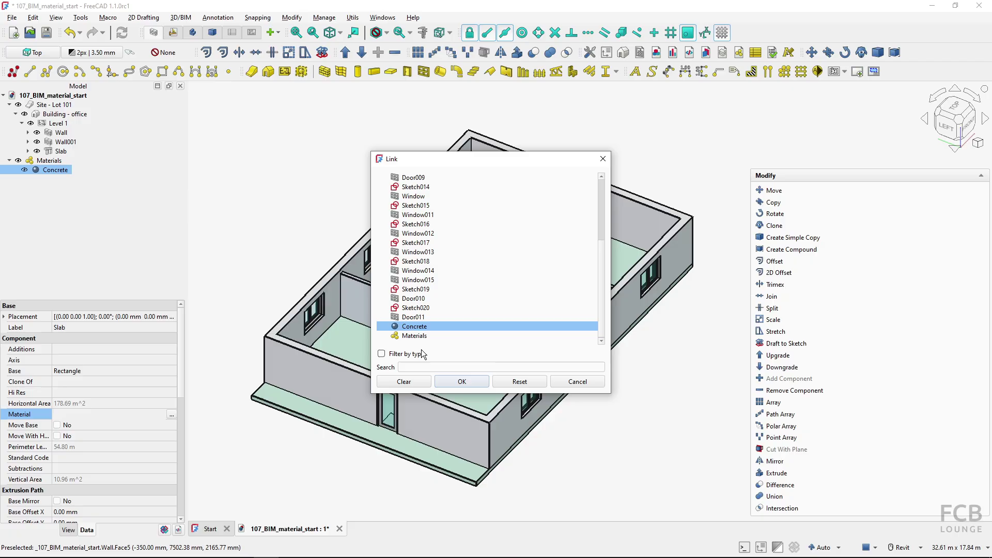
pyautogui.click(454, 381)
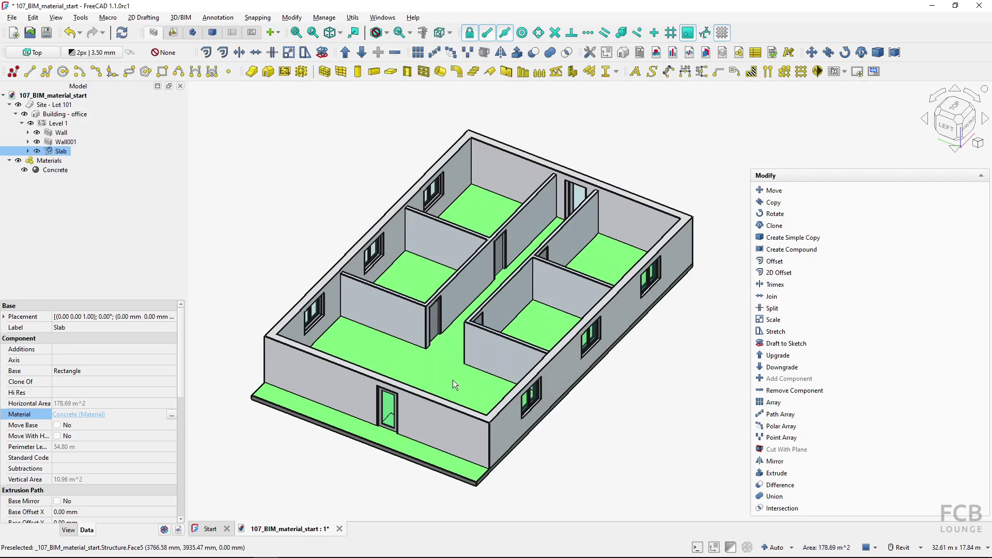
pyautogui.click(271, 252)
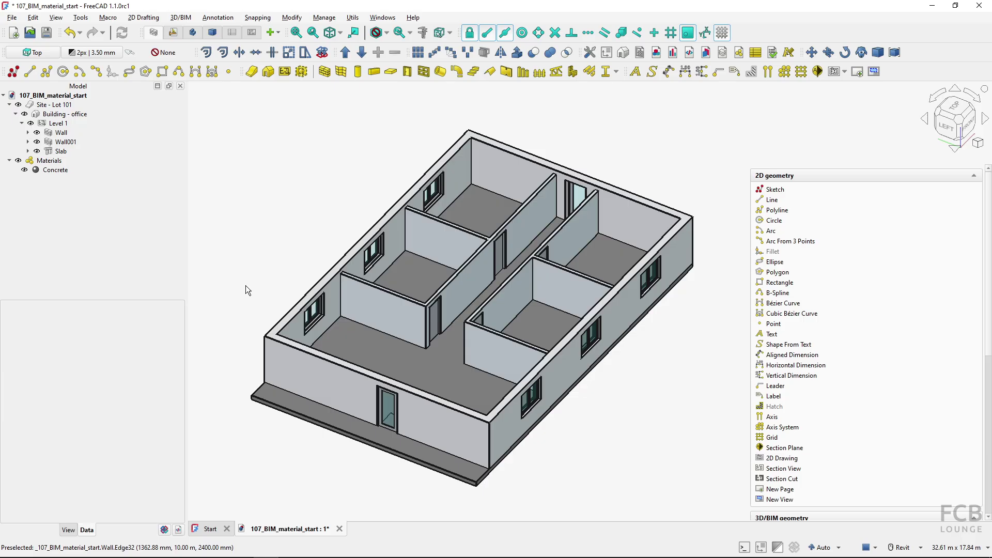
# Check the Material property of the slab.
pyautogui.click(76, 151)
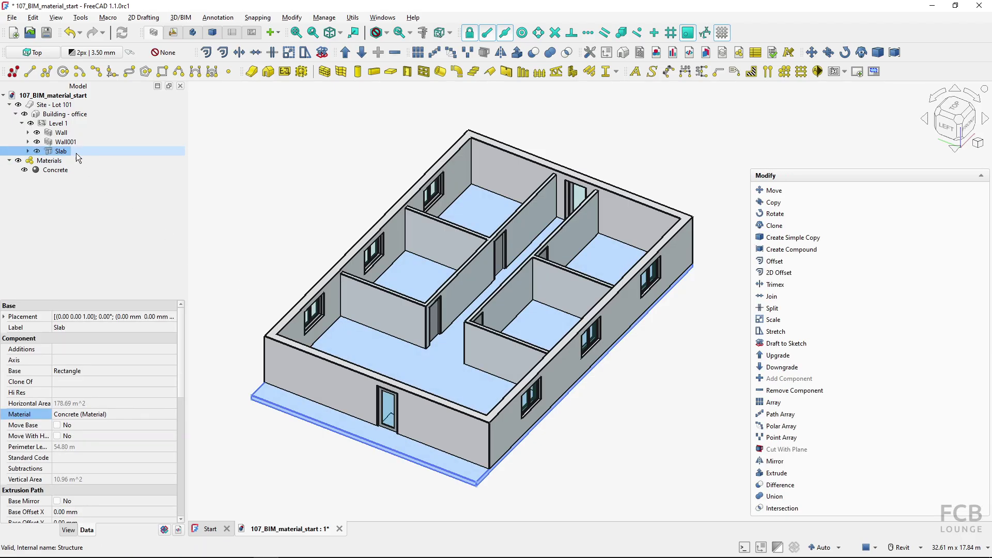
pyautogui.click(66, 417)
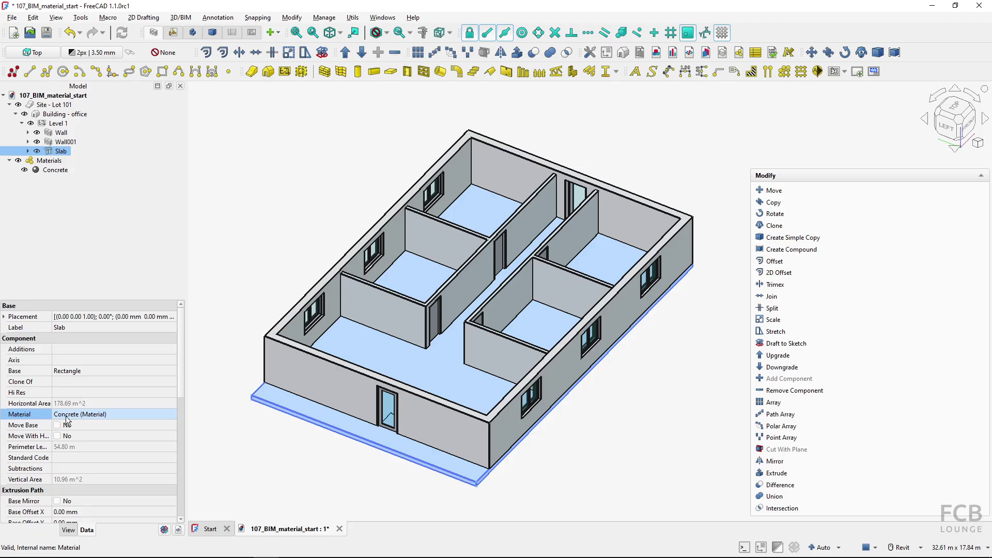
pyautogui.click(66, 417)
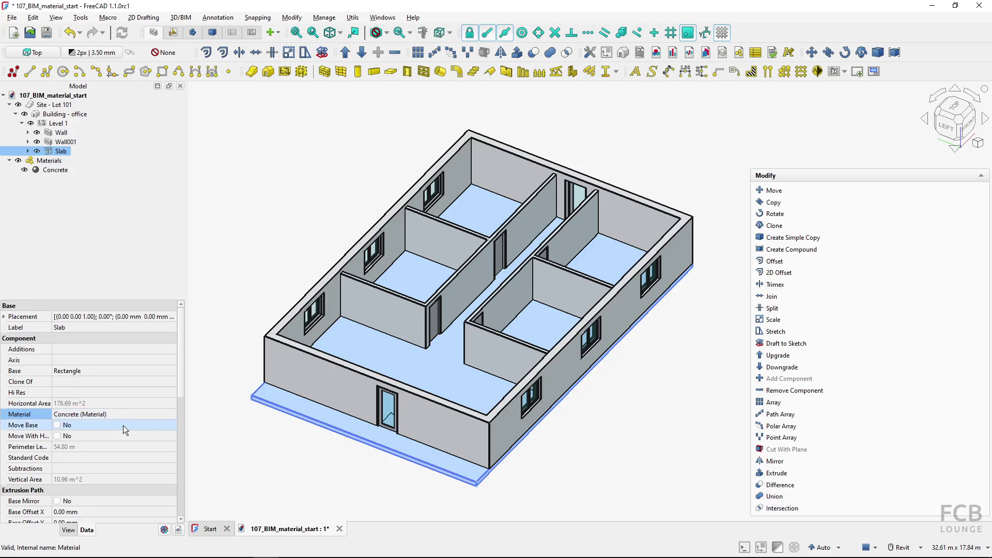
pyautogui.click(277, 453)
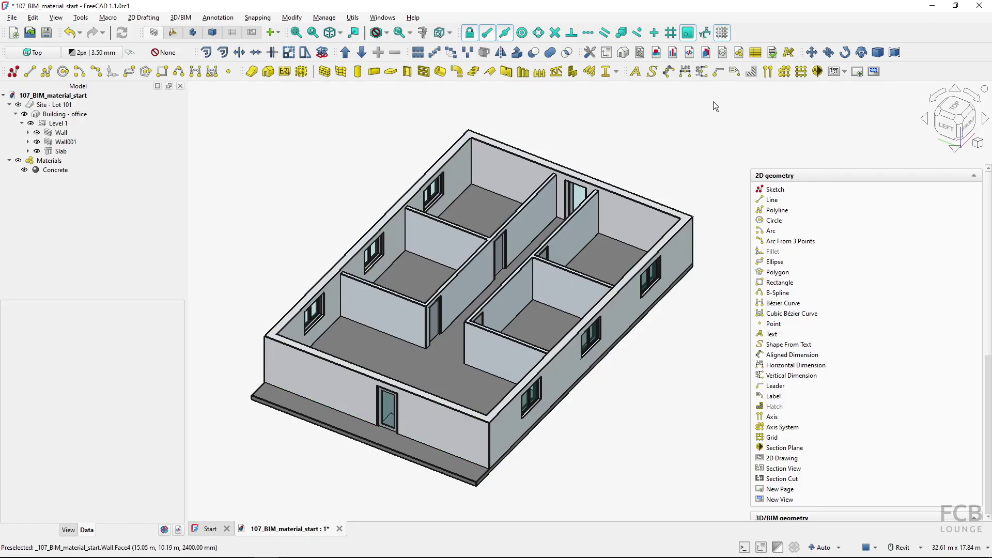
# Create another material as a copy of Concrete and name it Cercmaic Brick.
pyautogui.click(739, 52)
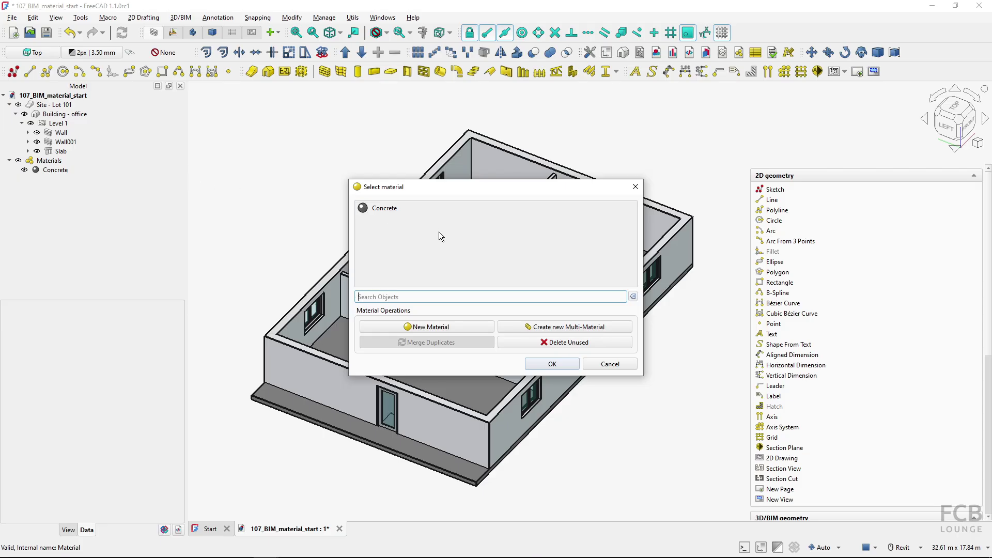
pyautogui.click(383, 212)
pyautogui.click(428, 328)
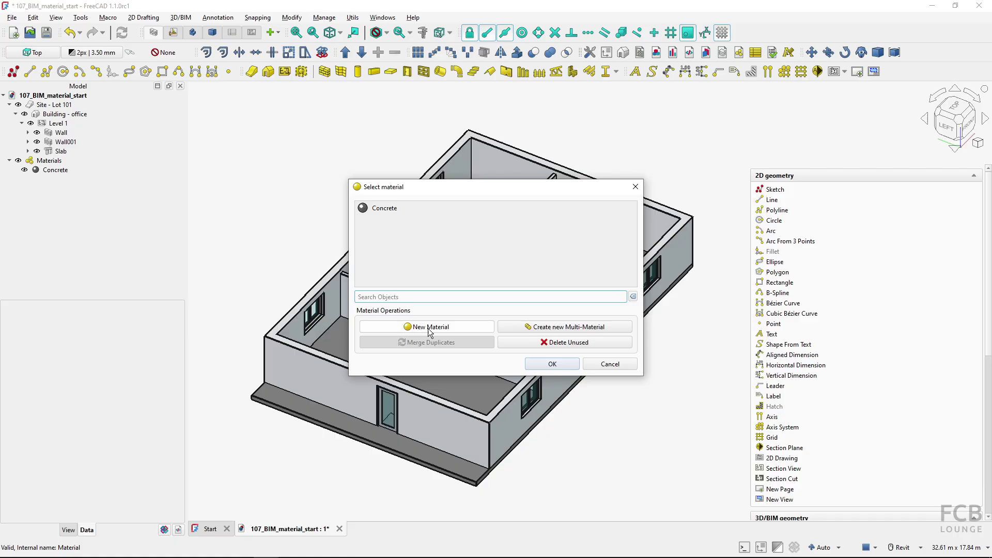
pyautogui.click(428, 327)
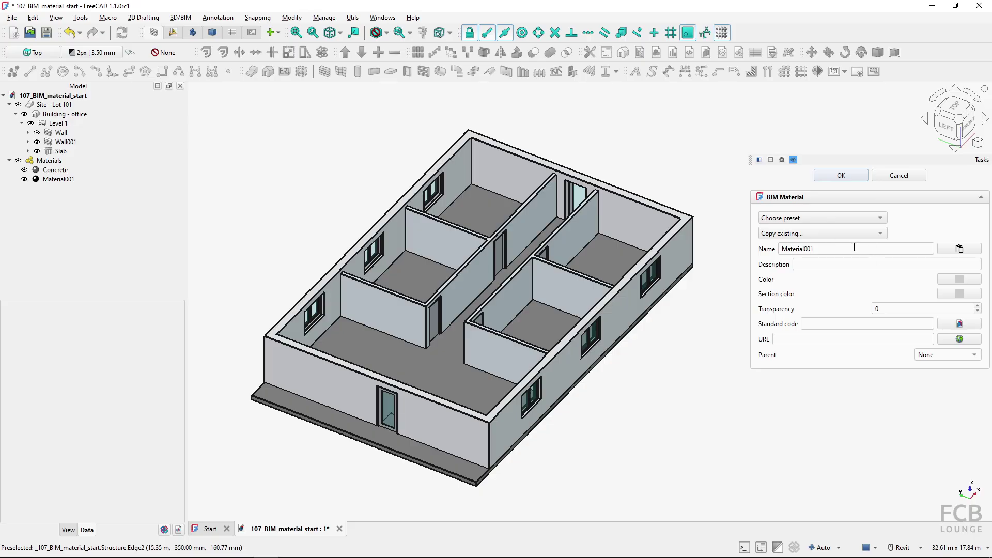
pyautogui.click(878, 234)
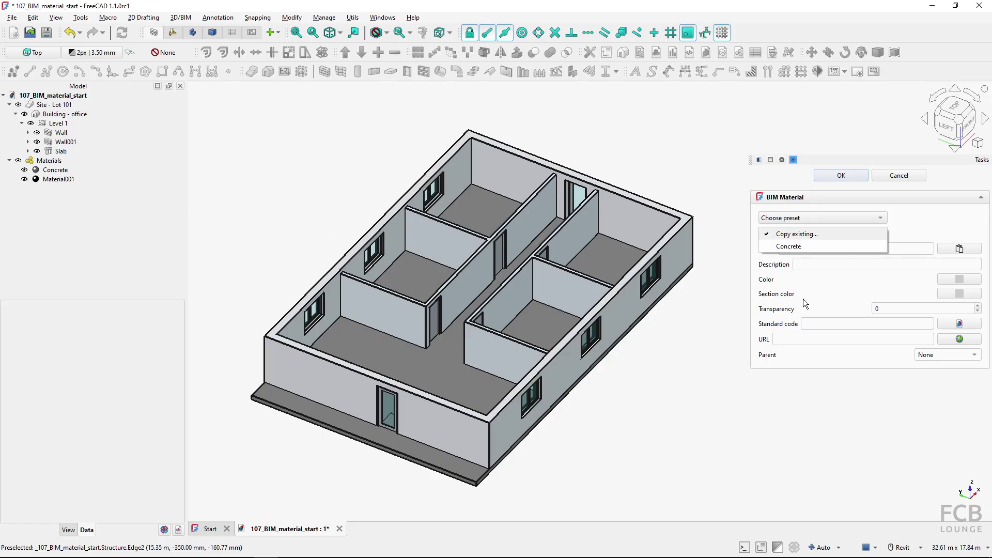
pyautogui.click(785, 246)
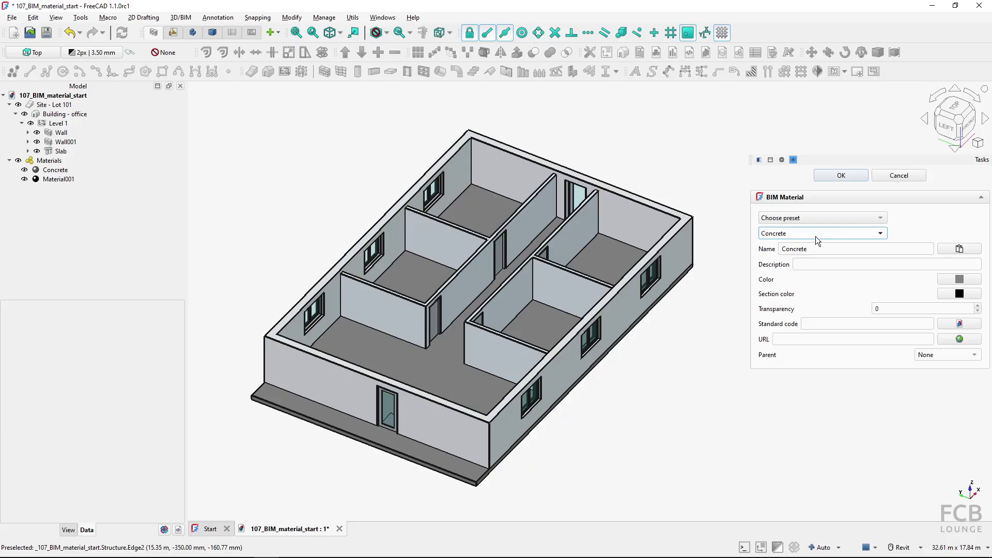
pyautogui.doubleClick(790, 249)
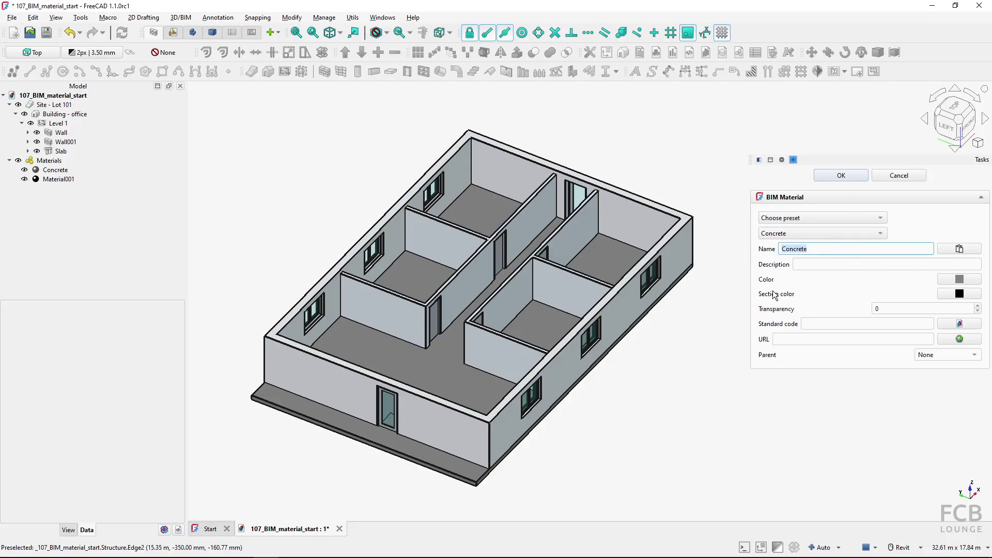
pyautogui.write('Cercmaic Brick')
# Set the brick material's colour to red #ff0000 and its section colour to orange #ffaa00.
pyautogui.click(950, 280)
pyautogui.click(383, 230)
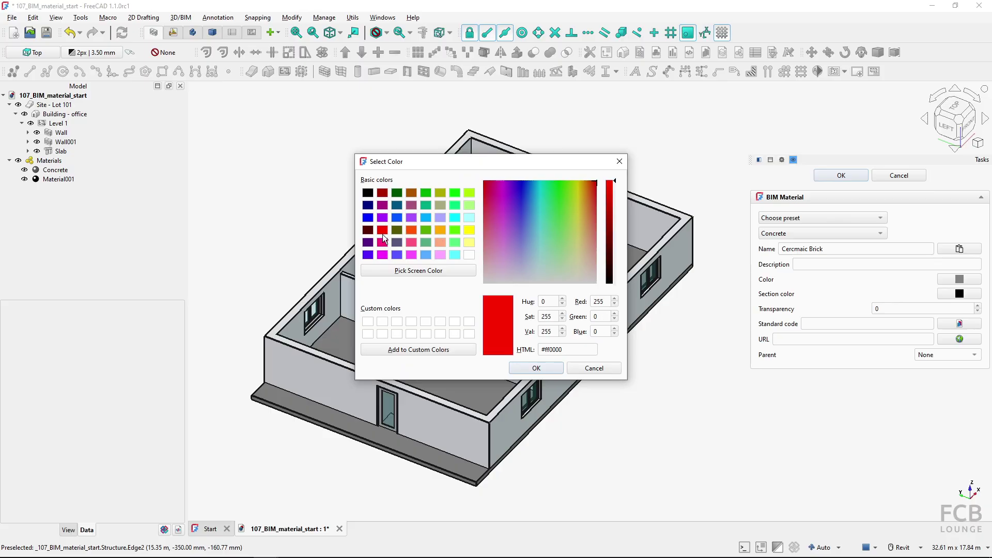
pyautogui.click(538, 369)
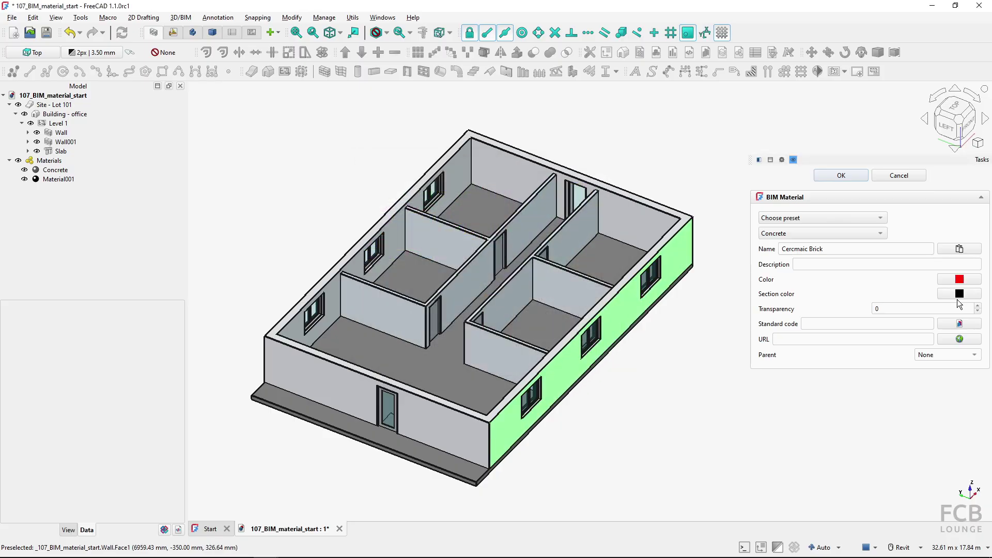
pyautogui.click(956, 296)
pyautogui.click(444, 231)
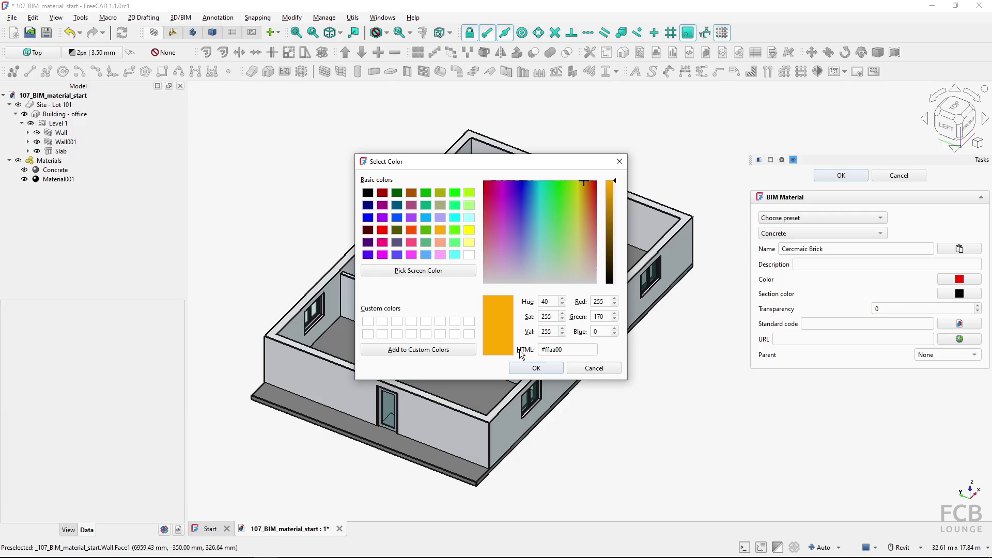
pyautogui.click(536, 367)
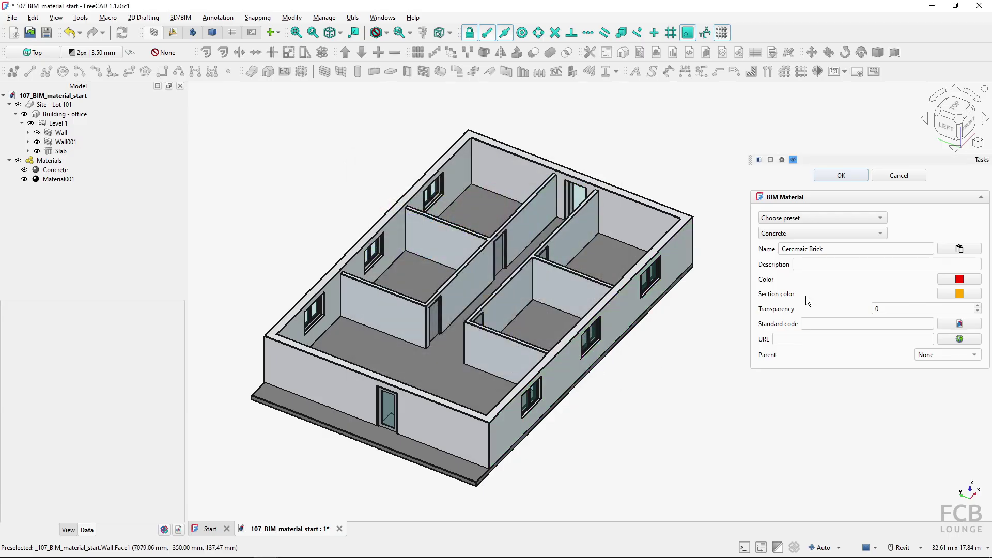
# Confirm the Cercmaic Brick material's settings and check its properties in the model.
pyautogui.click(835, 178)
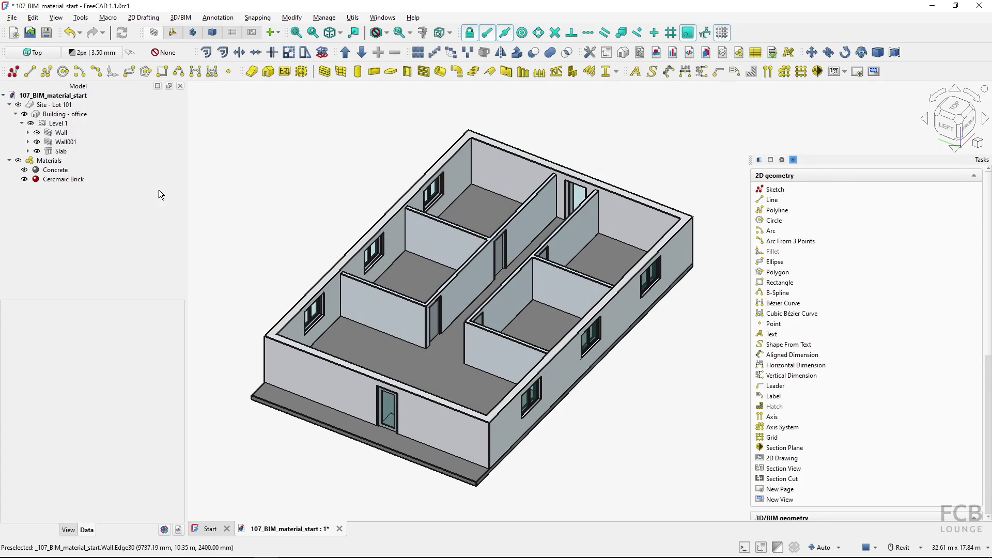
pyautogui.click(54, 181)
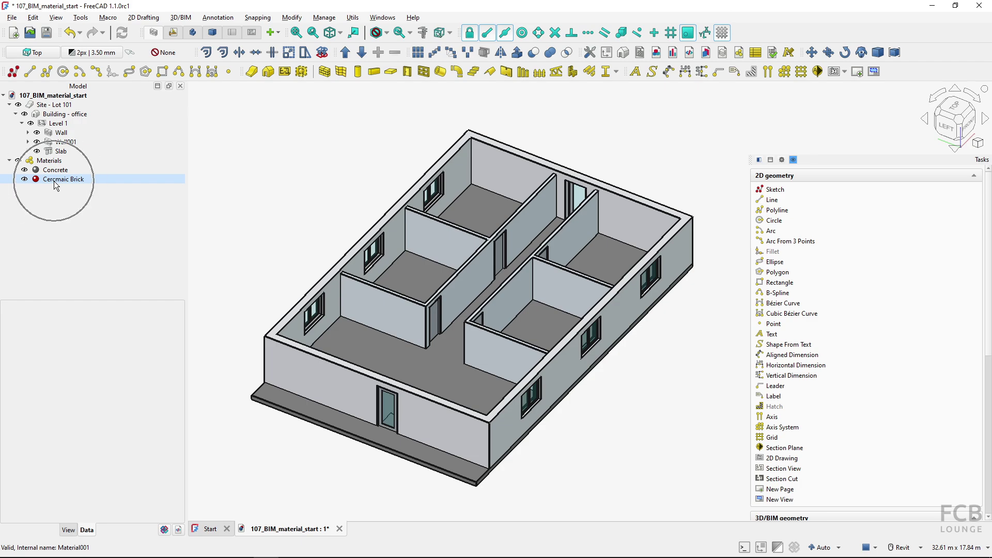
pyautogui.click(66, 213)
pyautogui.click(64, 181)
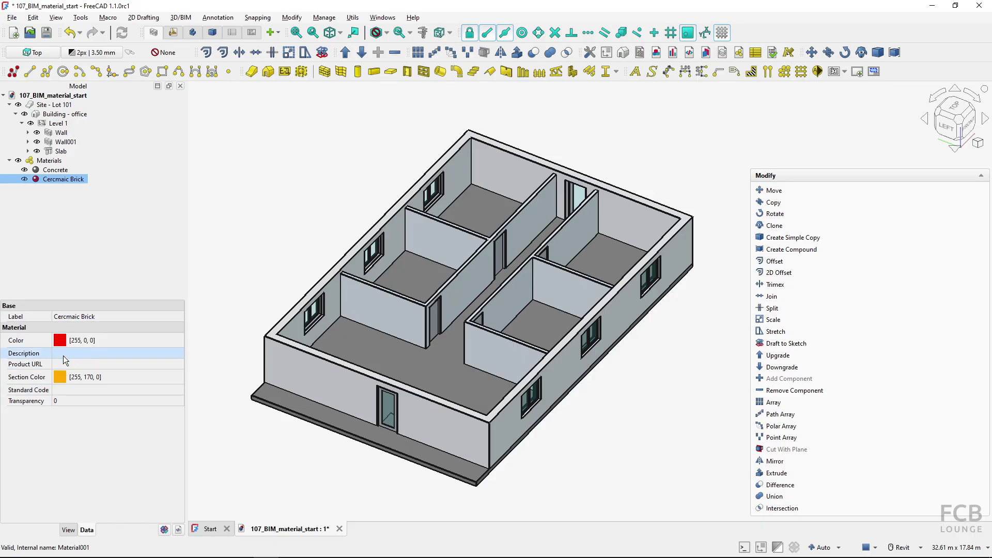
pyautogui.click(260, 260)
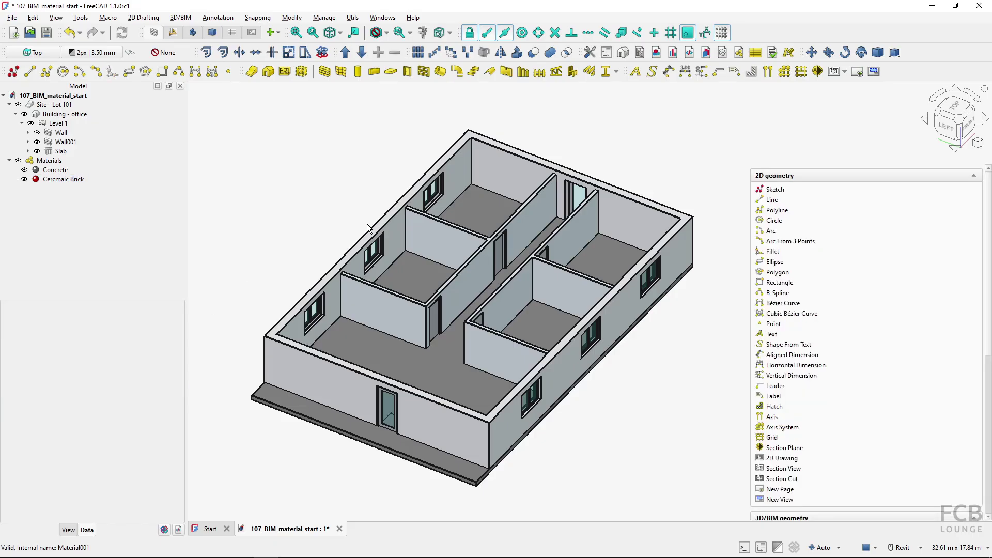
# Assign the Cercmaic Brick material to the outer wall and check the wall's Material property.
pyautogui.click(395, 231)
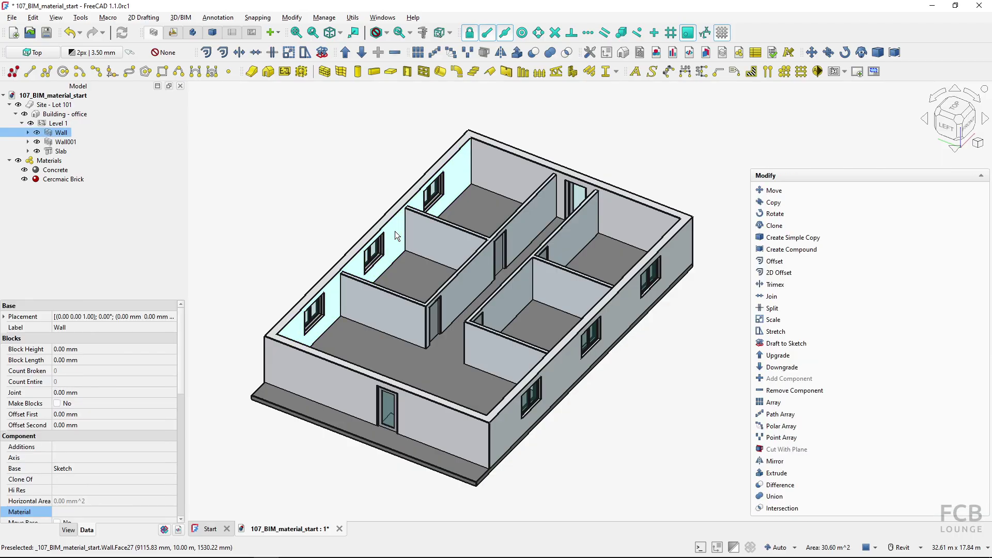
pyautogui.click(738, 54)
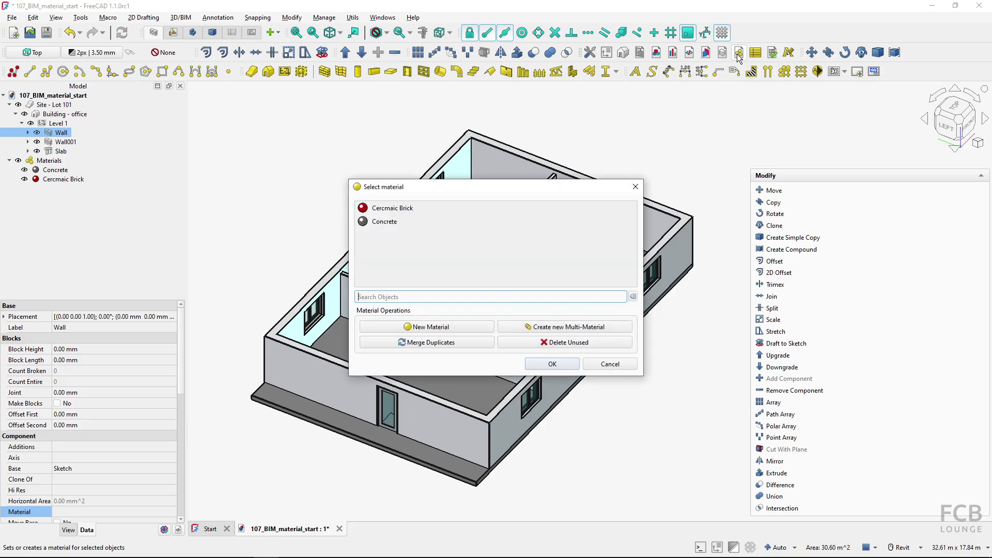
pyautogui.click(387, 210)
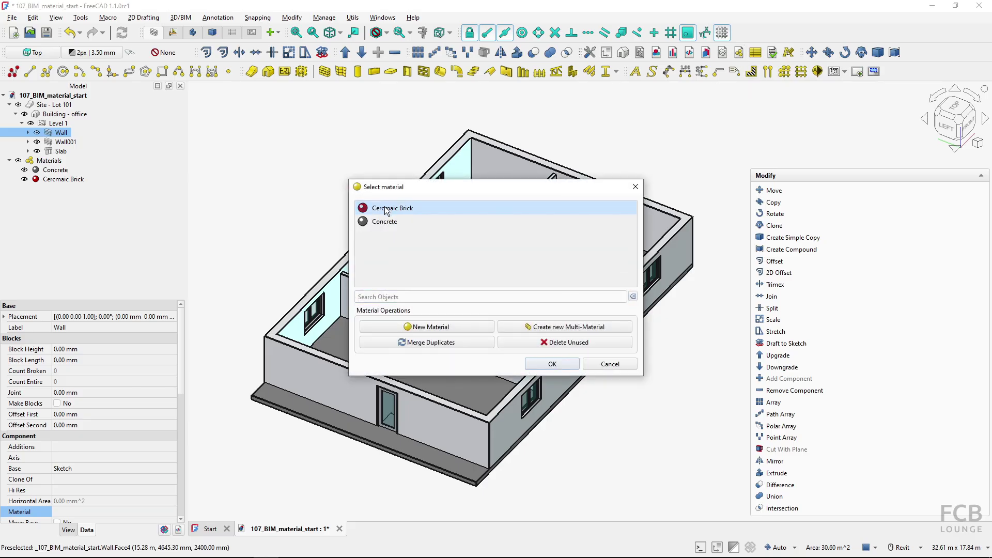
pyautogui.click(539, 365)
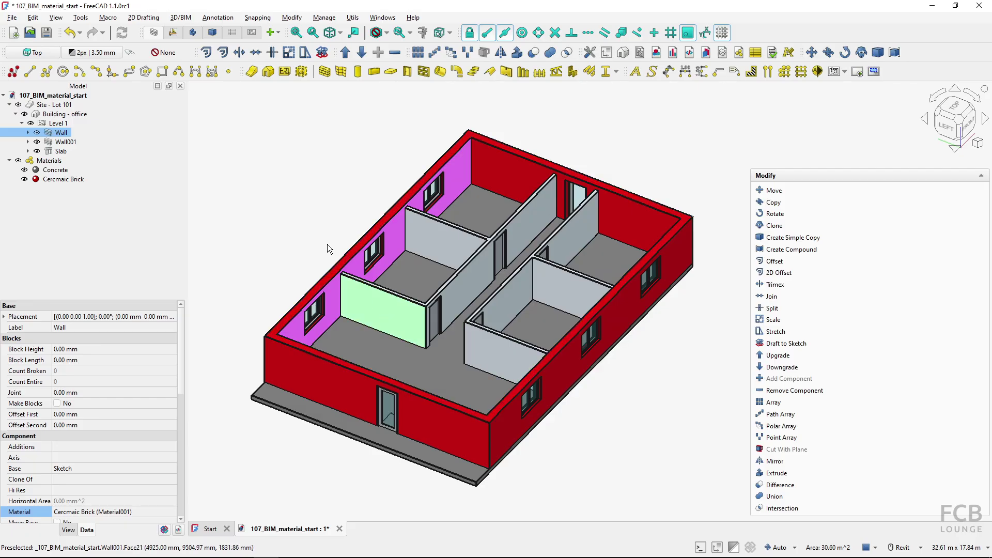
pyautogui.click(286, 204)
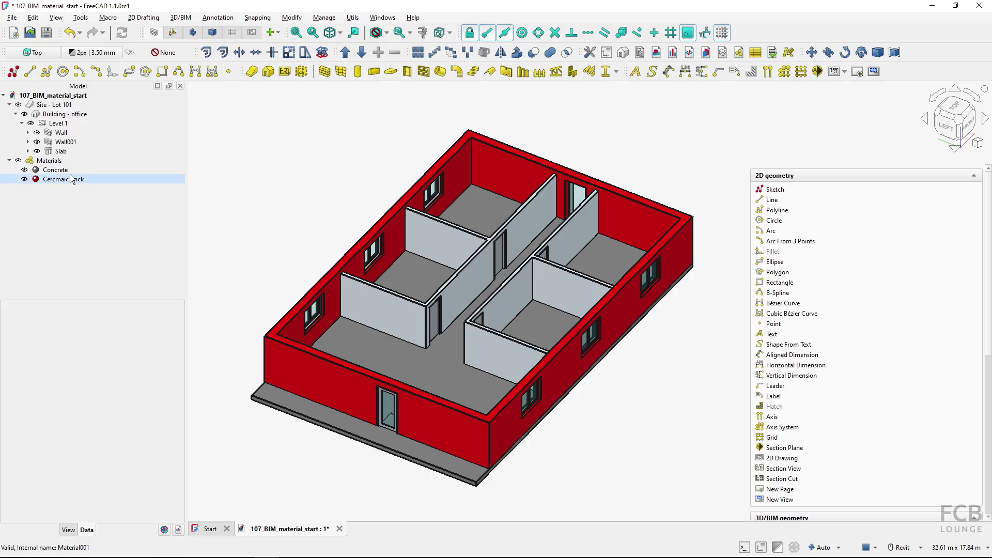
pyautogui.click(68, 134)
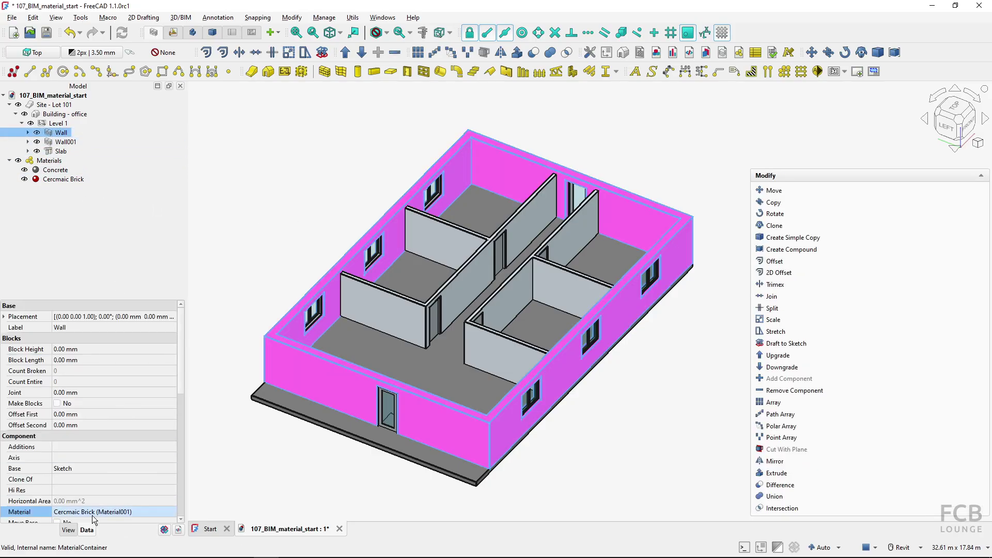
pyautogui.click(282, 275)
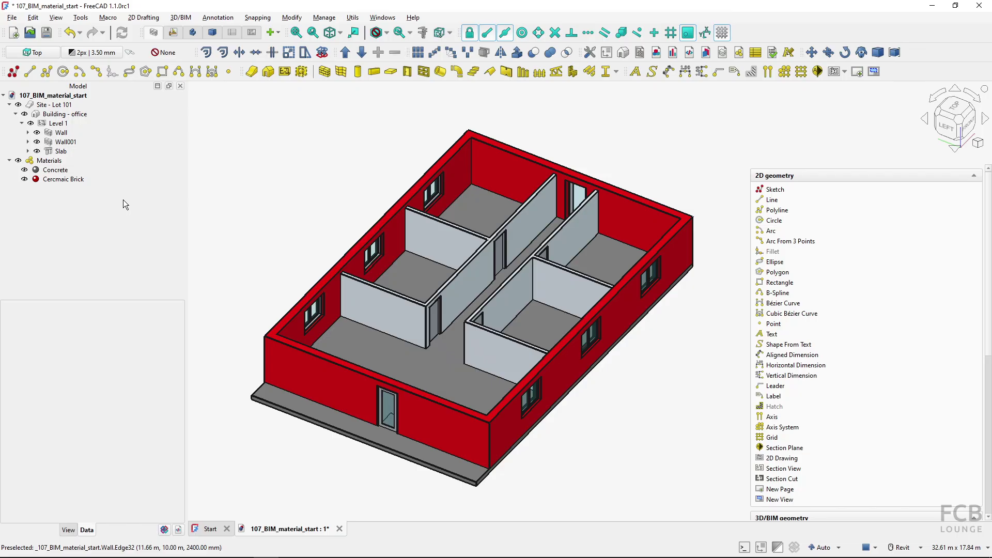
# Edit the Cercmaic Brick material and correct its name to Ceramic Brick.
pyautogui.click(68, 179)
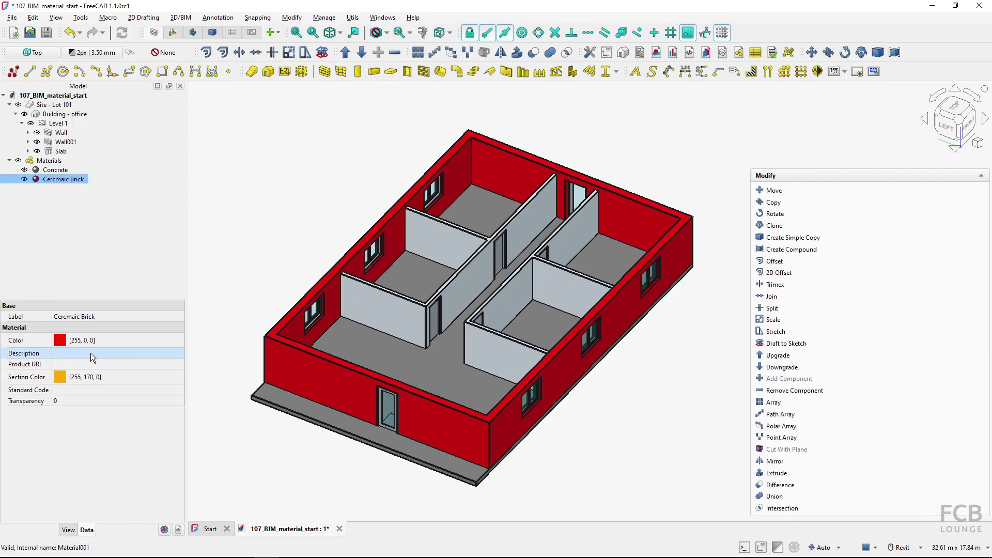
pyautogui.rightClick(56, 180)
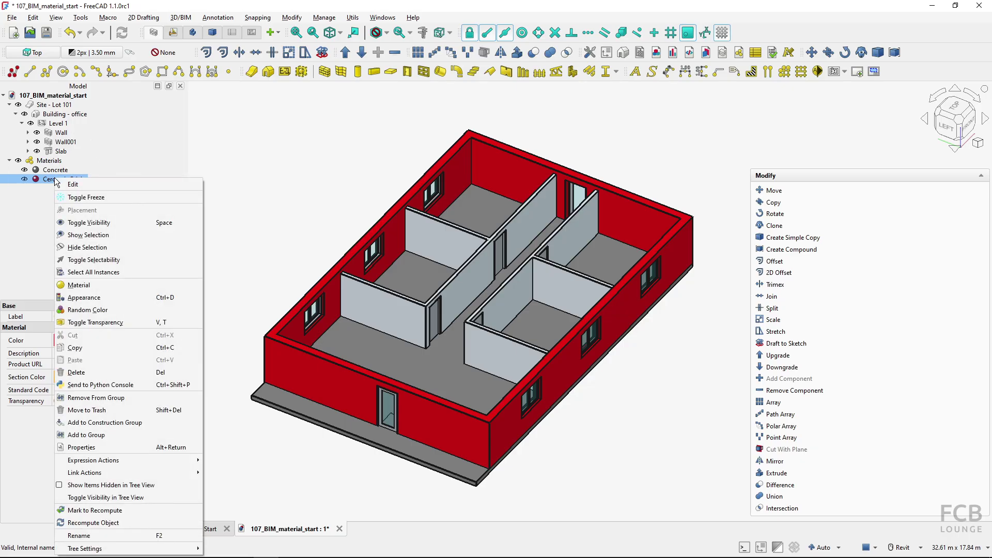
pyautogui.click(70, 185)
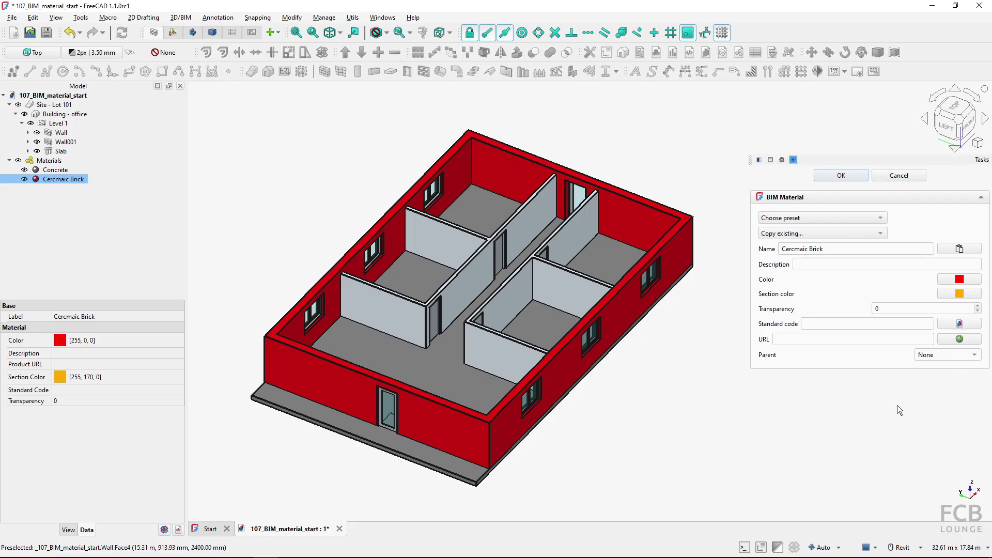
pyautogui.click(792, 250)
pyautogui.press('BackSpace')
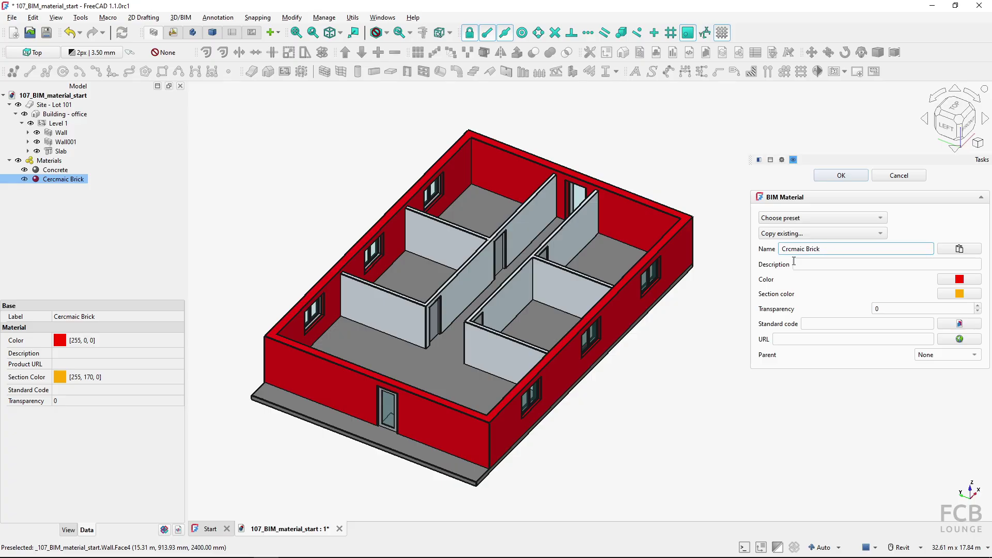
pyautogui.write('e')
pyautogui.press('BackSpace')
pyautogui.write('a')
pyautogui.press('BackSpace')
pyautogui.click(834, 181)
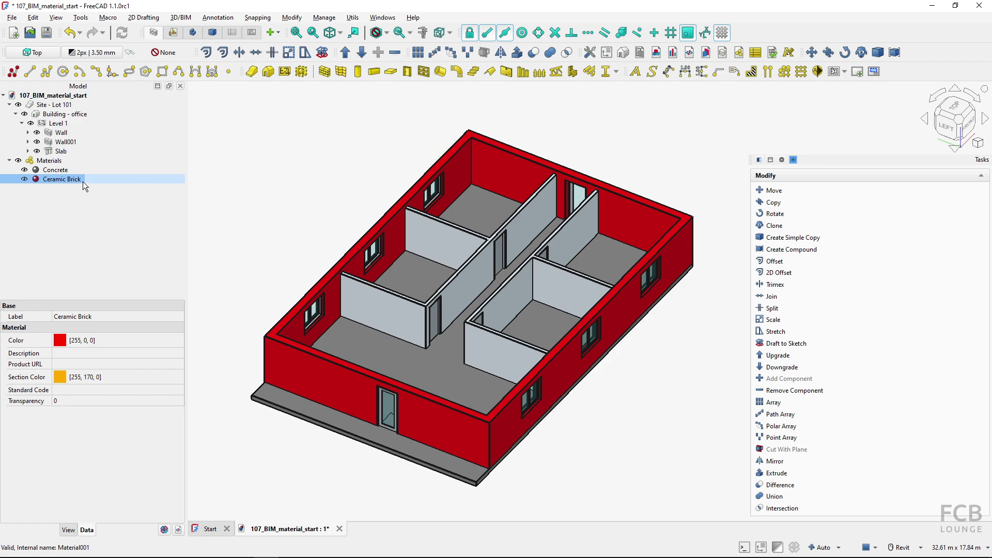
pyautogui.click(281, 200)
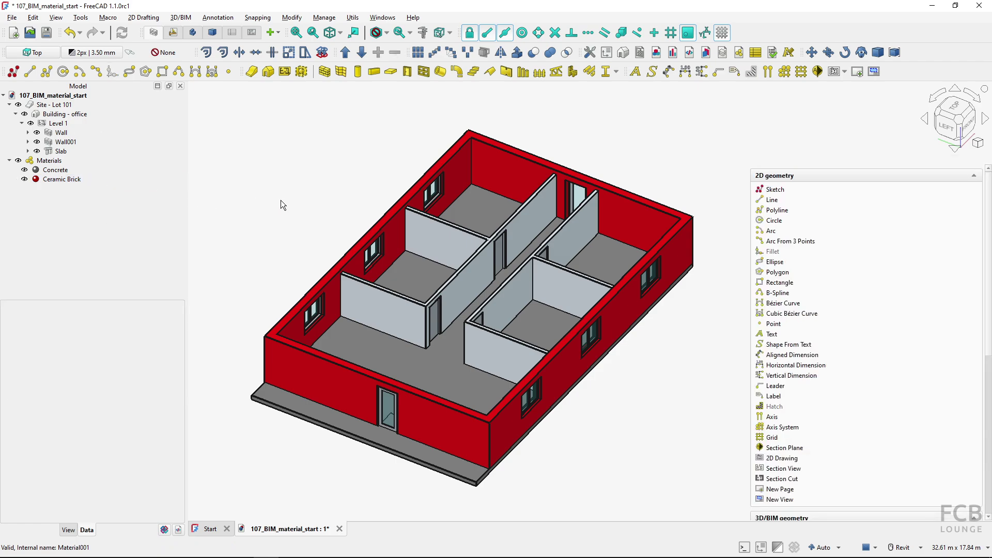
# Search the material list for "Con" and clear the search.
pyautogui.click(738, 53)
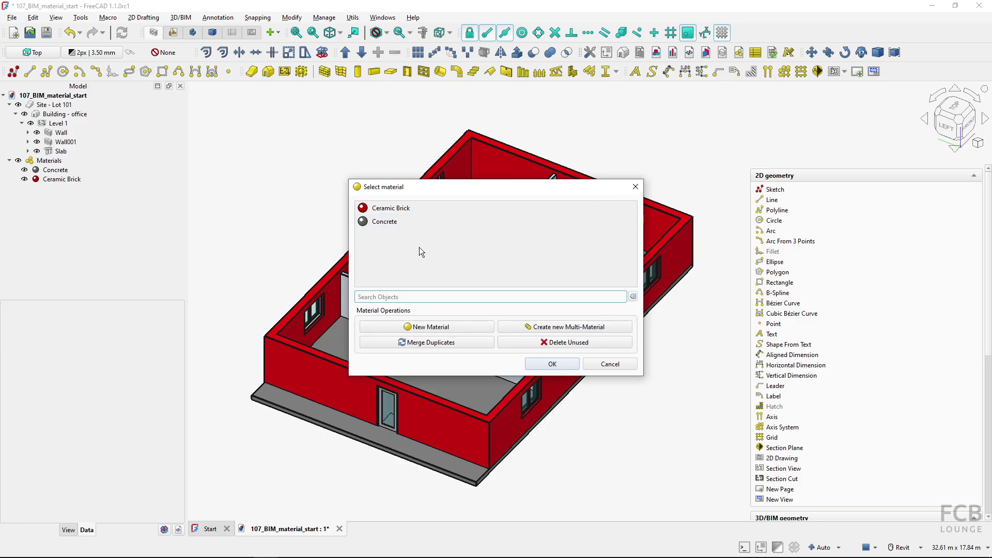
pyautogui.click(376, 297)
pyautogui.write('Con')
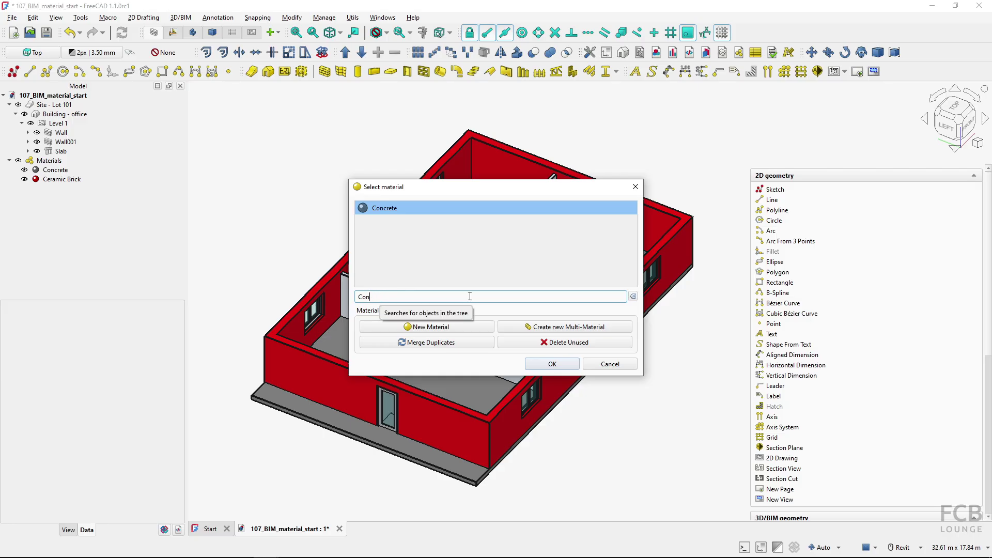
pyautogui.click(632, 297)
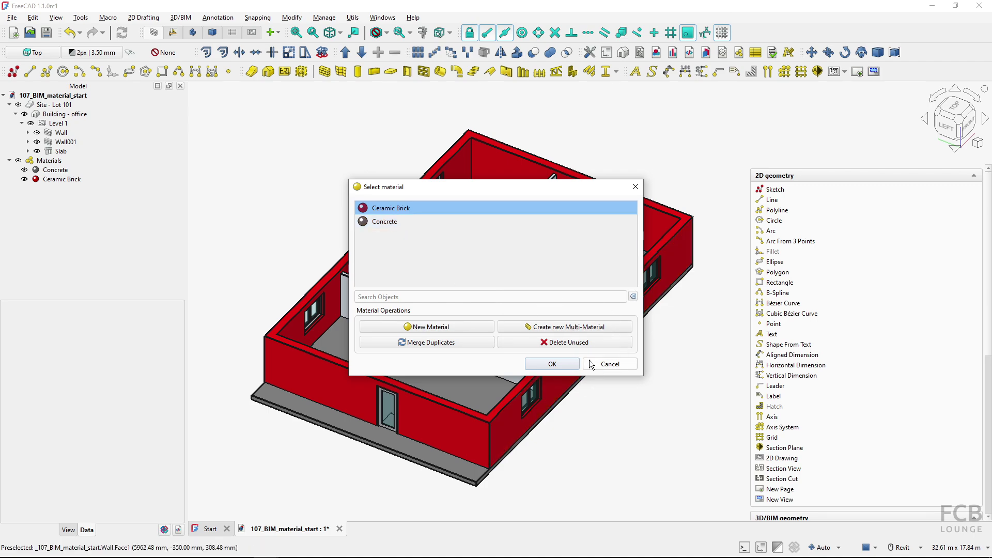
# Create a new material with default settings and delete all unused materials from the document.
pyautogui.click(458, 327)
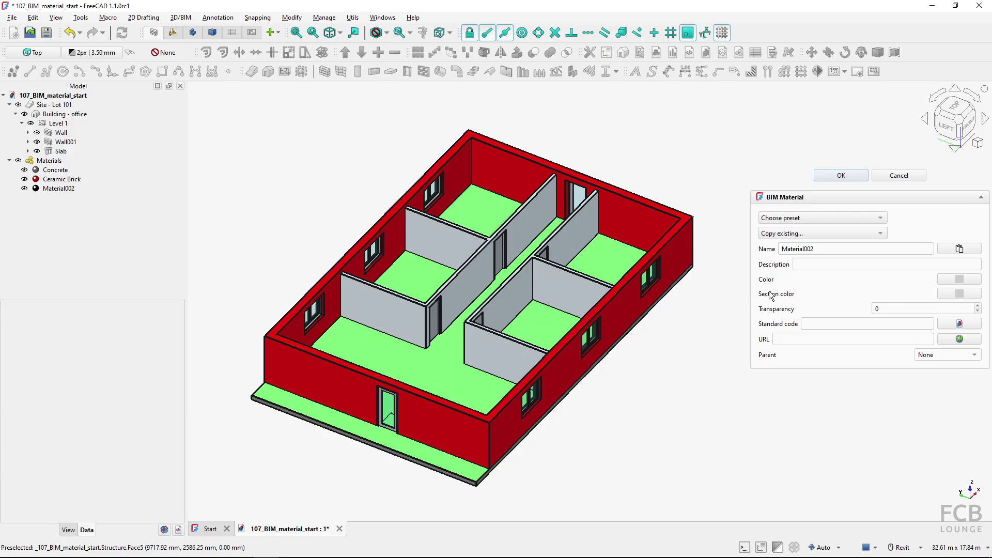
pyautogui.click(829, 175)
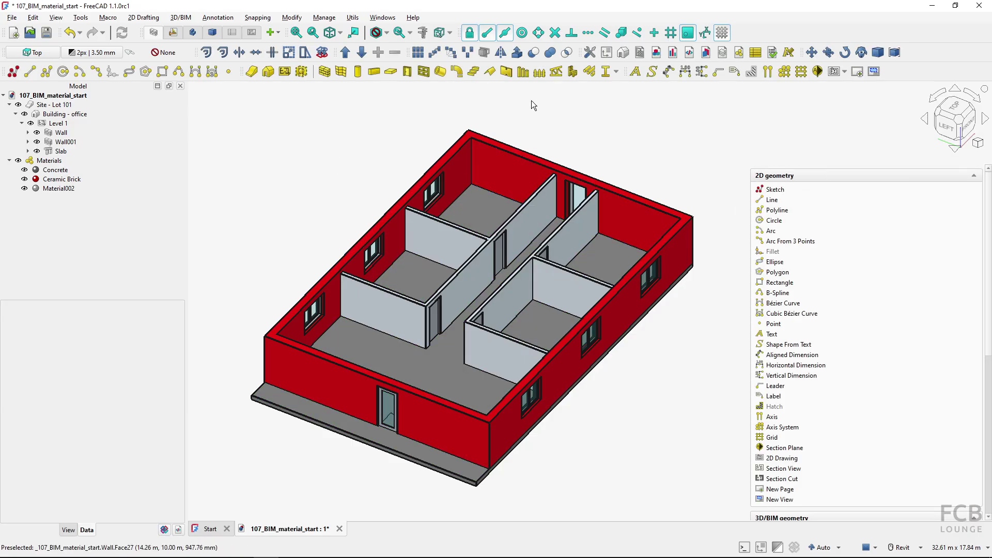
pyautogui.click(739, 52)
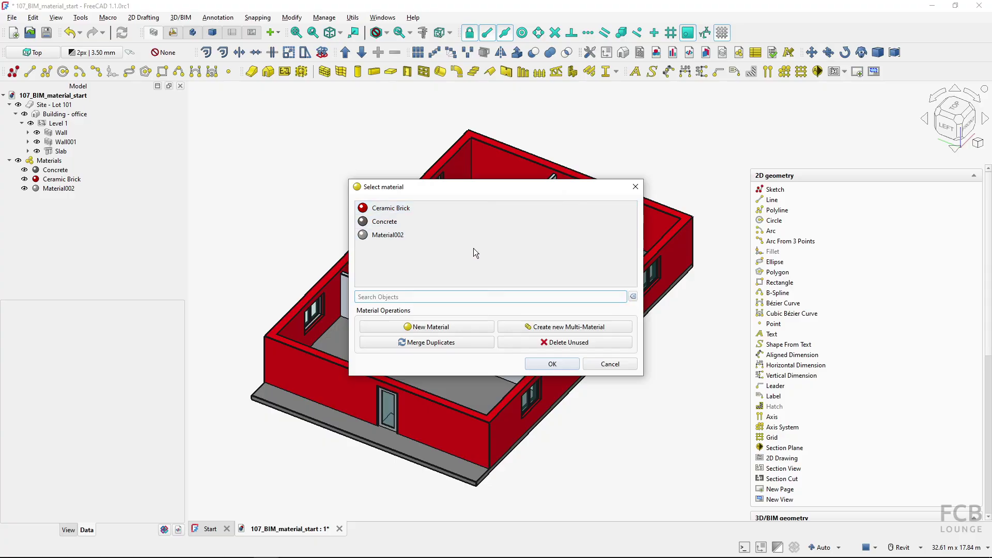
pyautogui.click(285, 328)
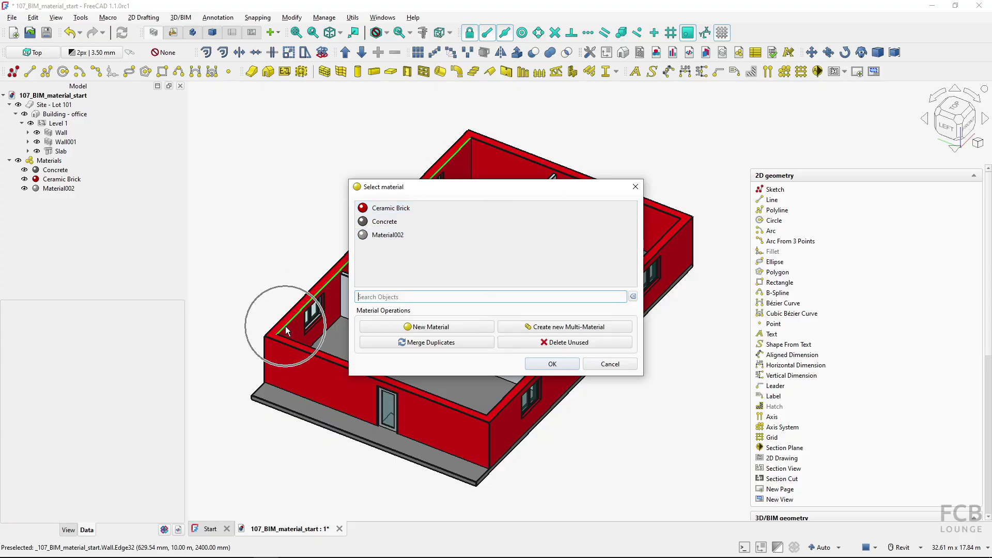
pyautogui.click(569, 344)
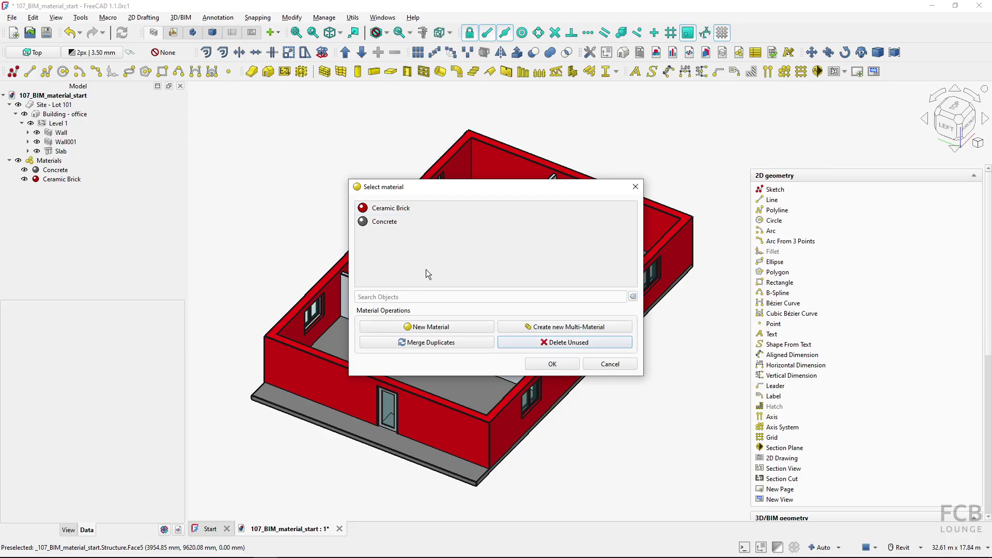
# Check the operations available for Concrete in the material list and the properties of Ceramic Brick.
pyautogui.click(386, 225)
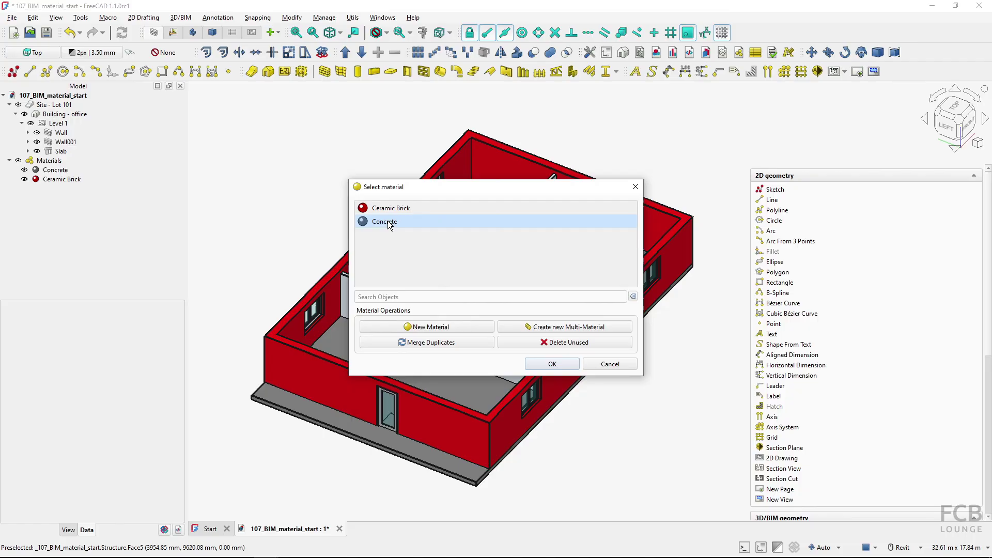
pyautogui.rightClick(387, 222)
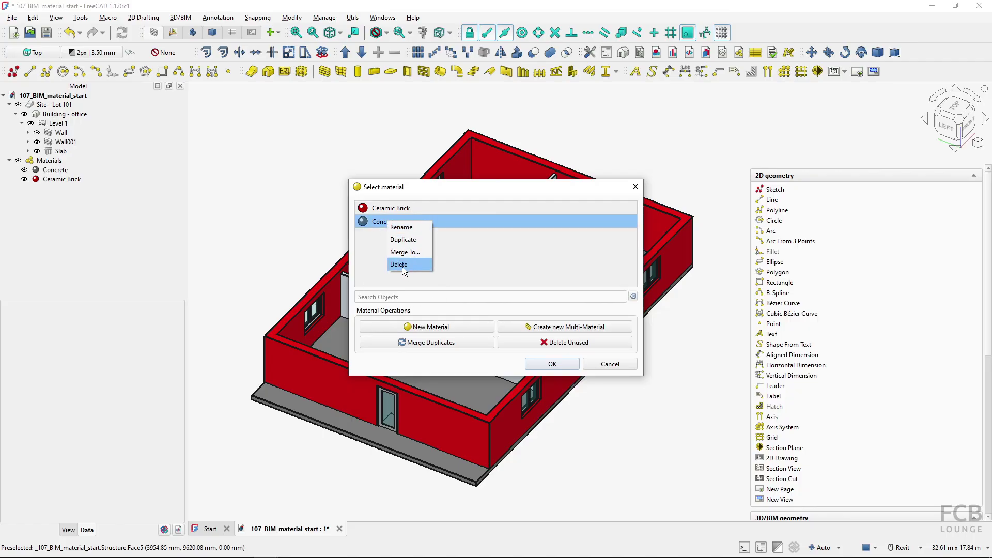
pyautogui.click(531, 267)
pyautogui.click(612, 368)
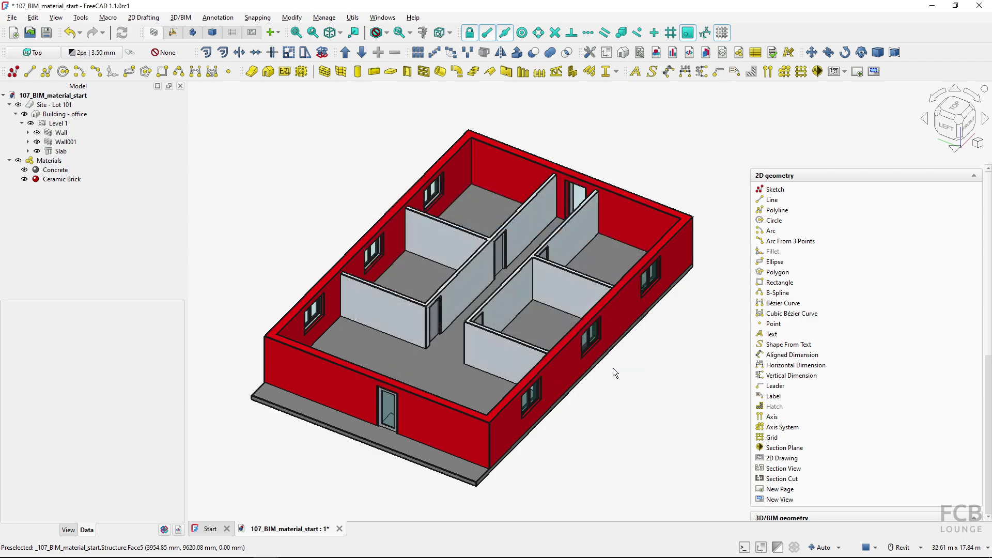
pyautogui.click(51, 179)
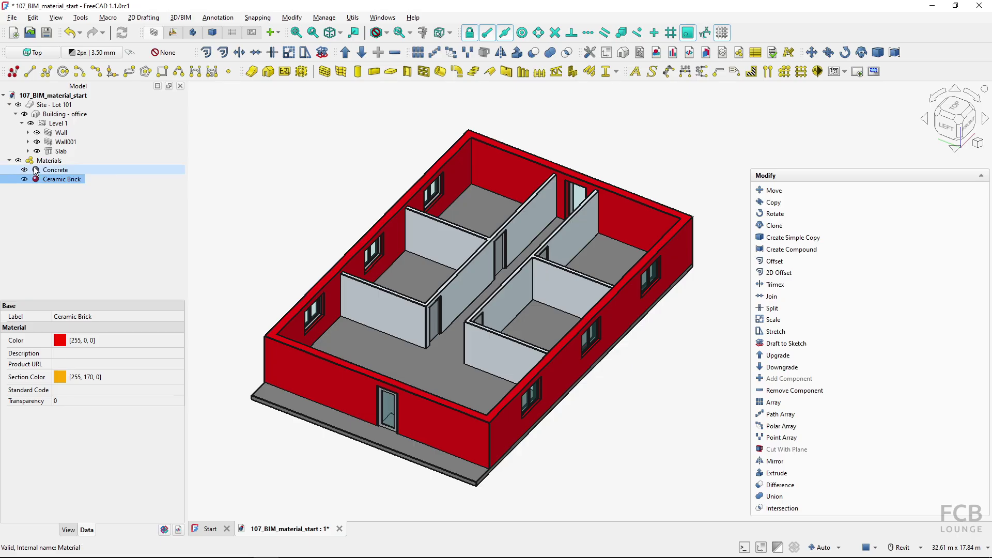
pyautogui.click(264, 199)
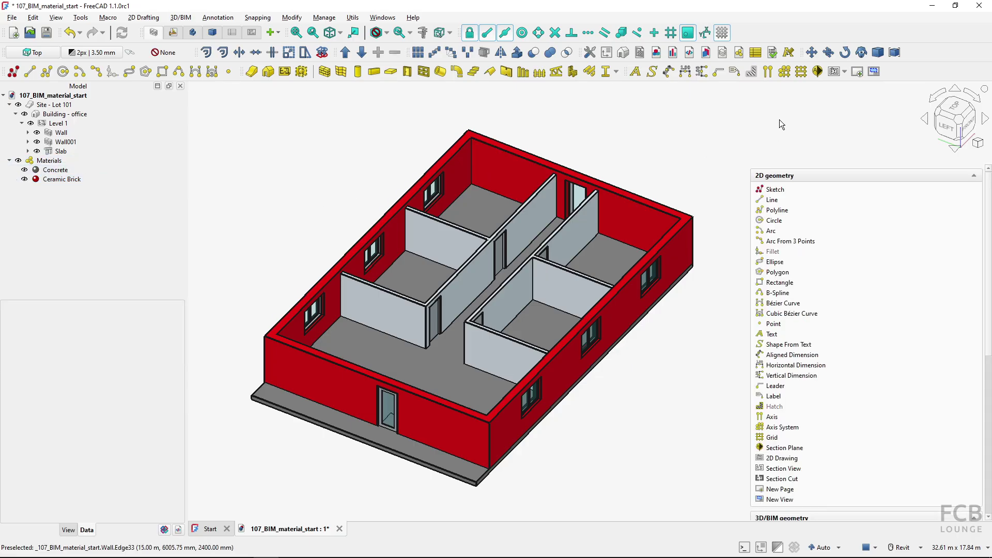
# Create a new material and check which existing materials can be copied into it.
pyautogui.click(739, 53)
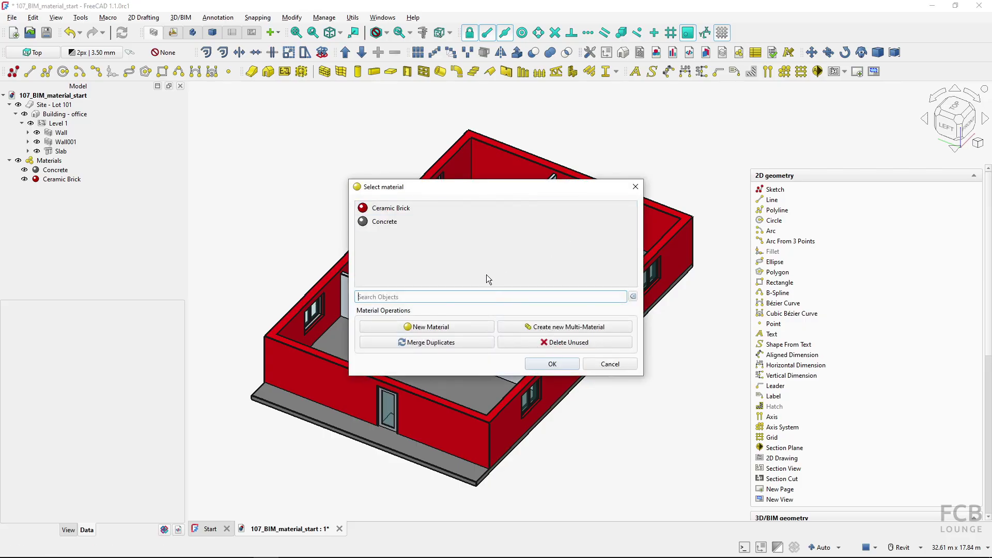
pyautogui.click(448, 328)
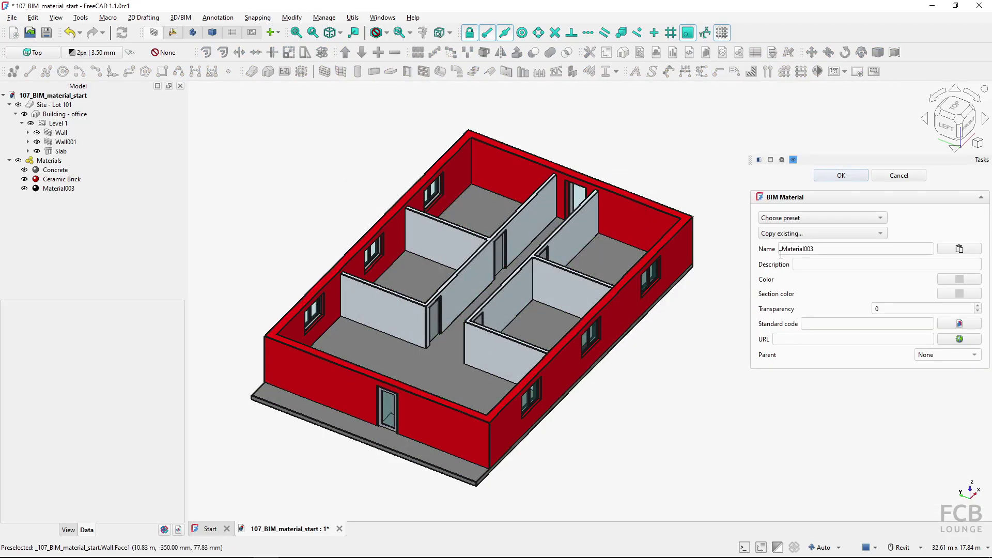
pyautogui.click(786, 236)
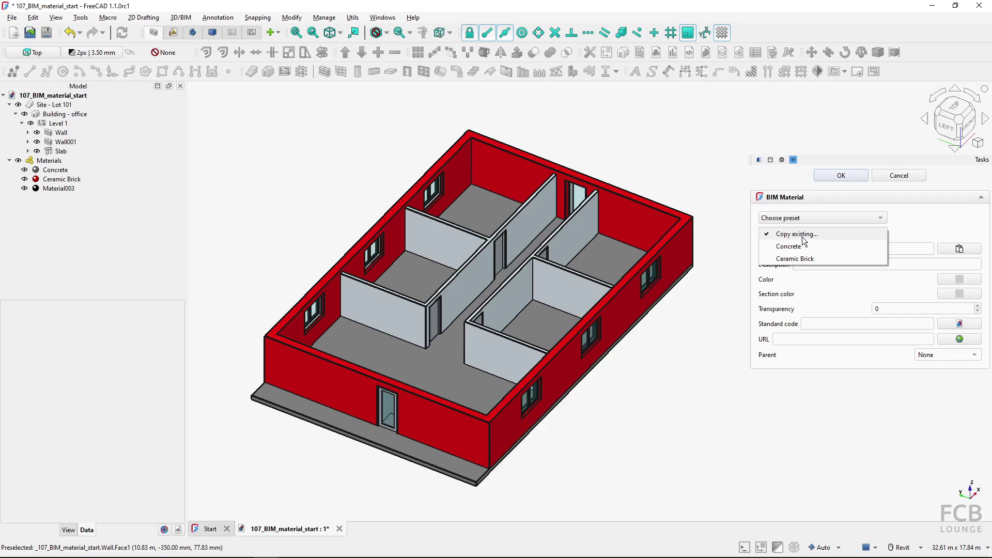
pyautogui.click(805, 234)
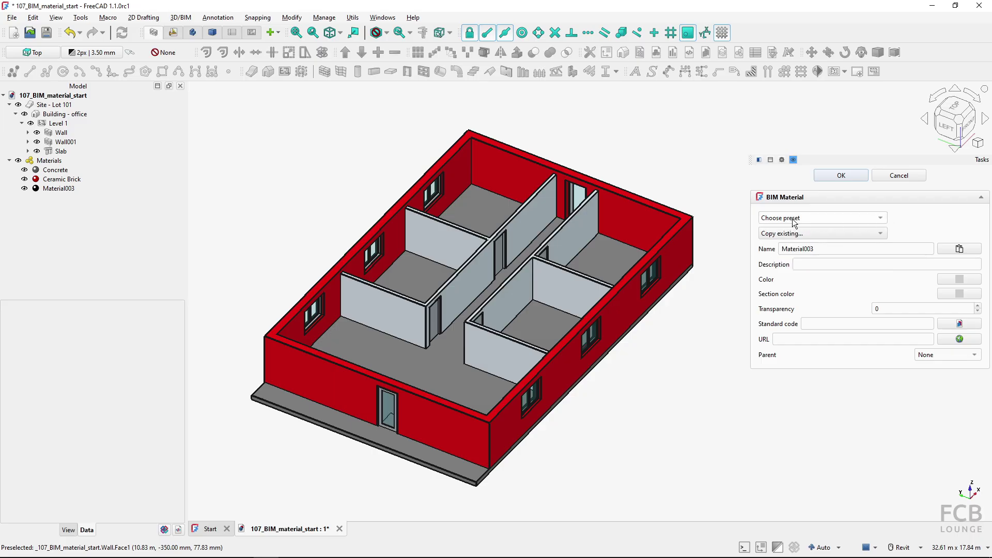
pyautogui.click(880, 219)
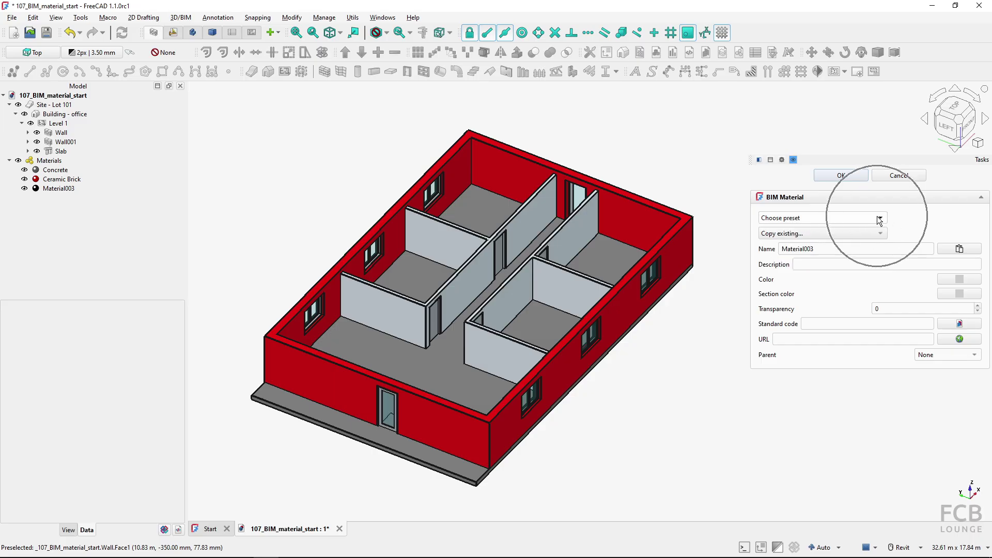
pyautogui.click(880, 233)
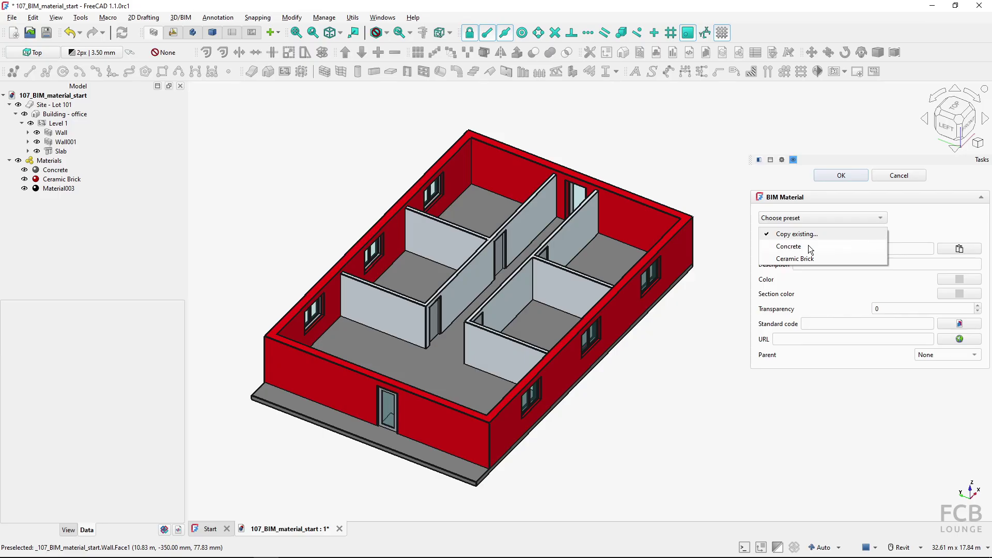
pyautogui.click(823, 270)
# Apply the Steel-G200 preset to the new material and check the available parent materials.
pyautogui.click(875, 219)
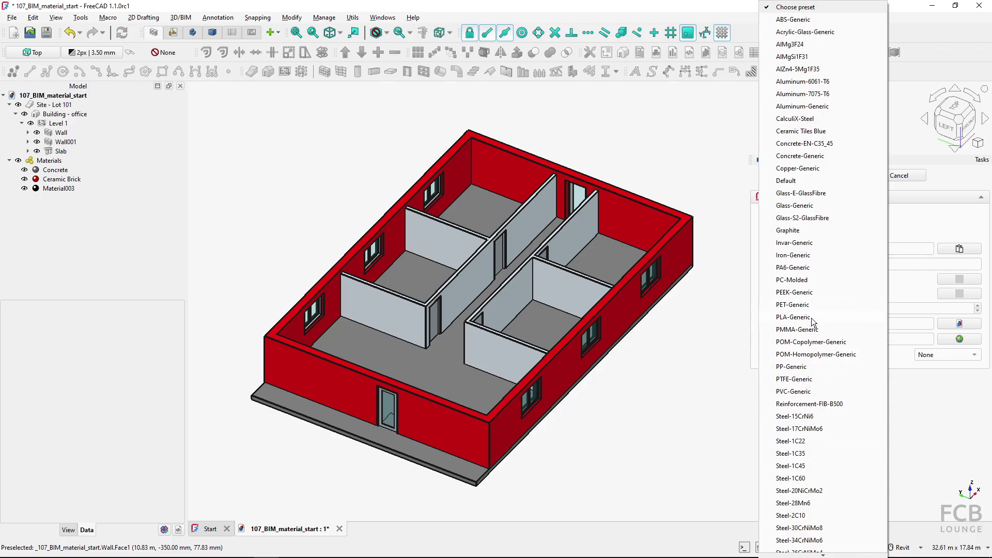
pyautogui.scroll(-8, 812, 320)
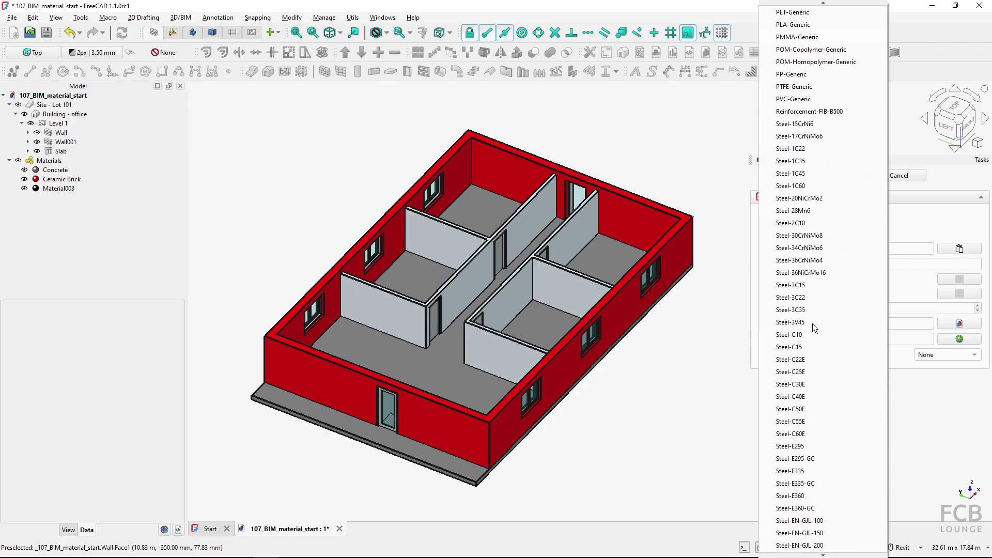
pyautogui.scroll(-20, 812, 324)
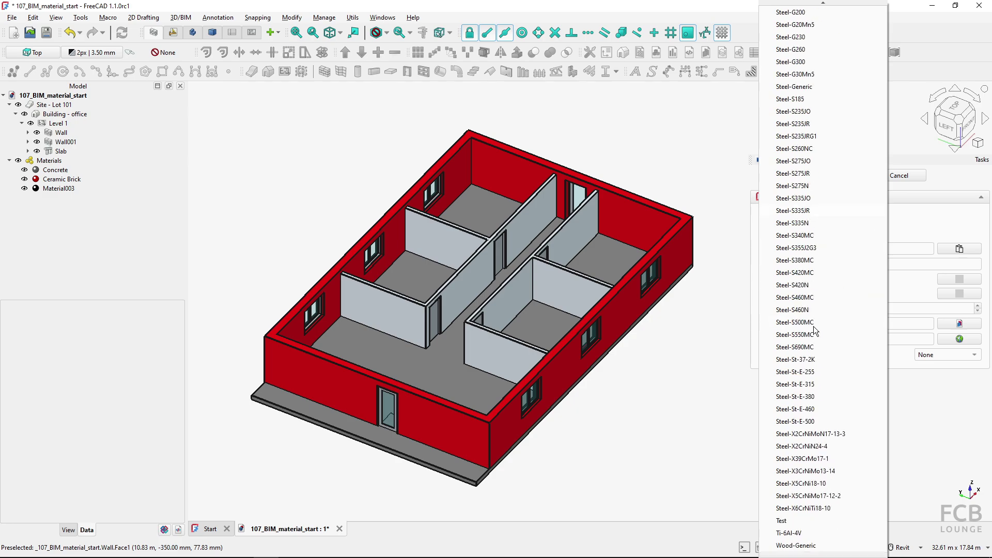
pyautogui.scroll(10, 814, 330)
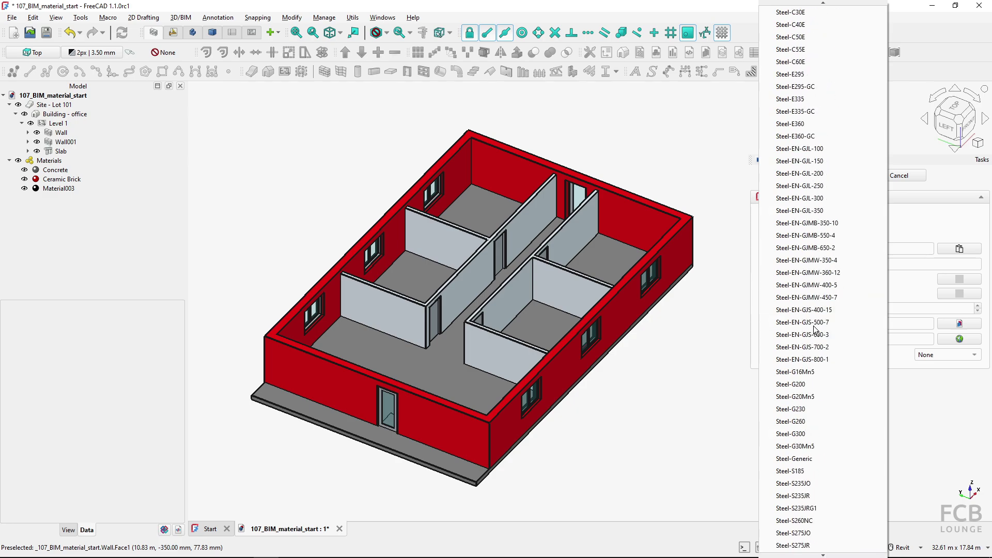
pyautogui.scroll(-3, 814, 329)
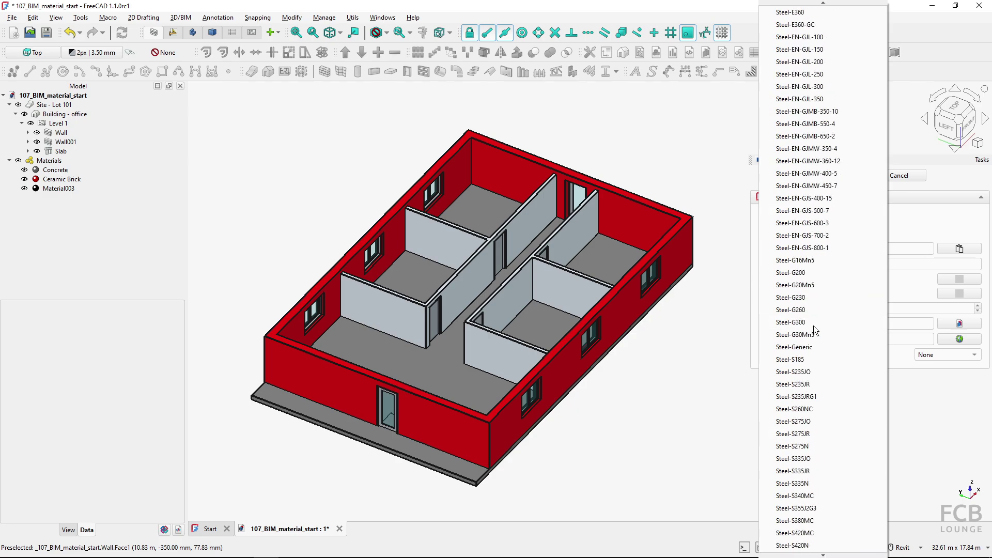
pyautogui.click(798, 273)
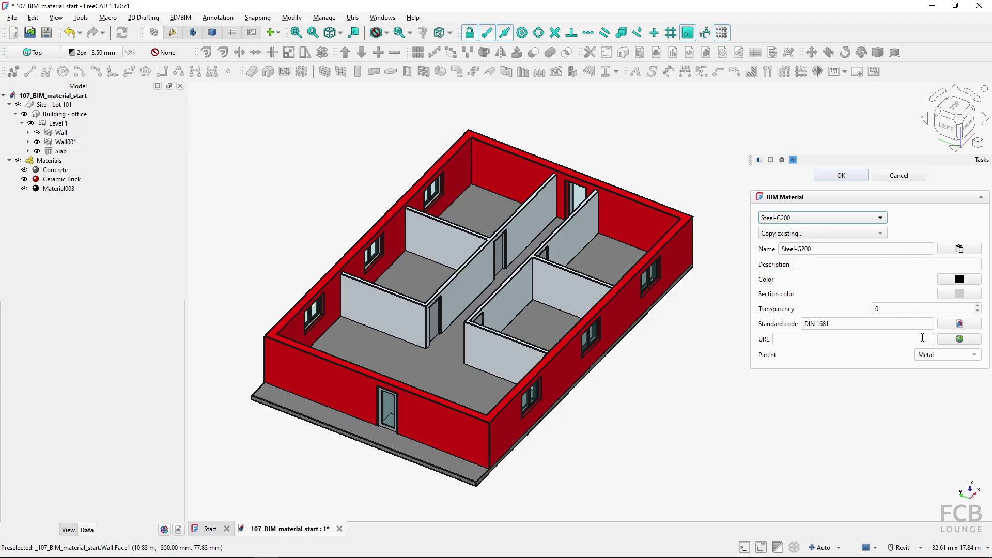
pyautogui.click(974, 357)
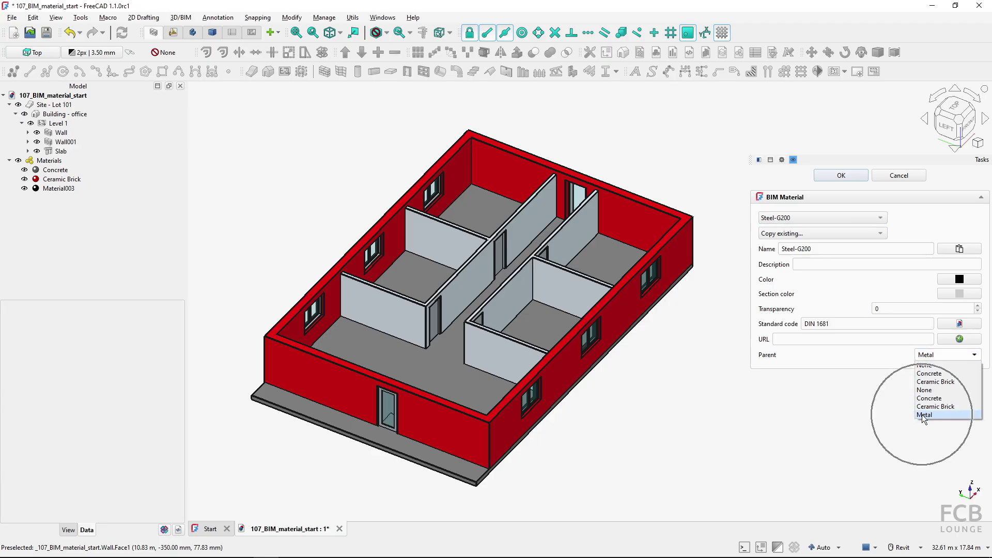
pyautogui.click(860, 364)
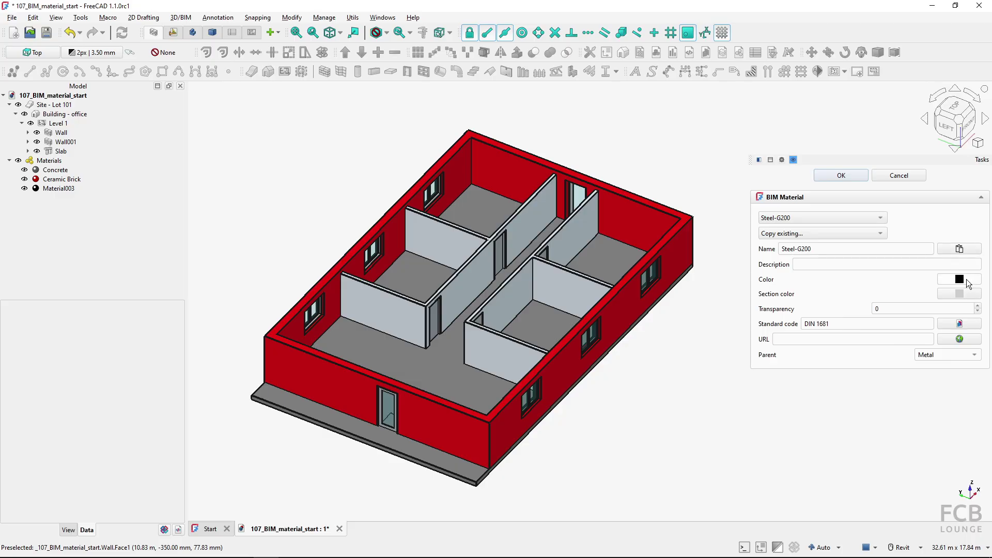
# Examine the general, mechanical, thermal and architectural parameters of Steel-G200 in the Material Editor.
pyautogui.click(958, 250)
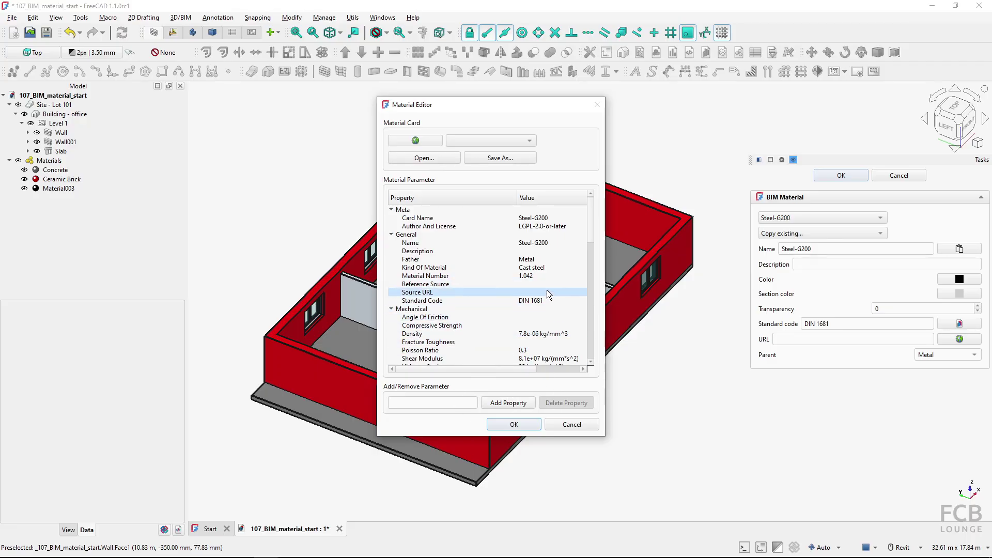
pyautogui.scroll(-2, 593, 252)
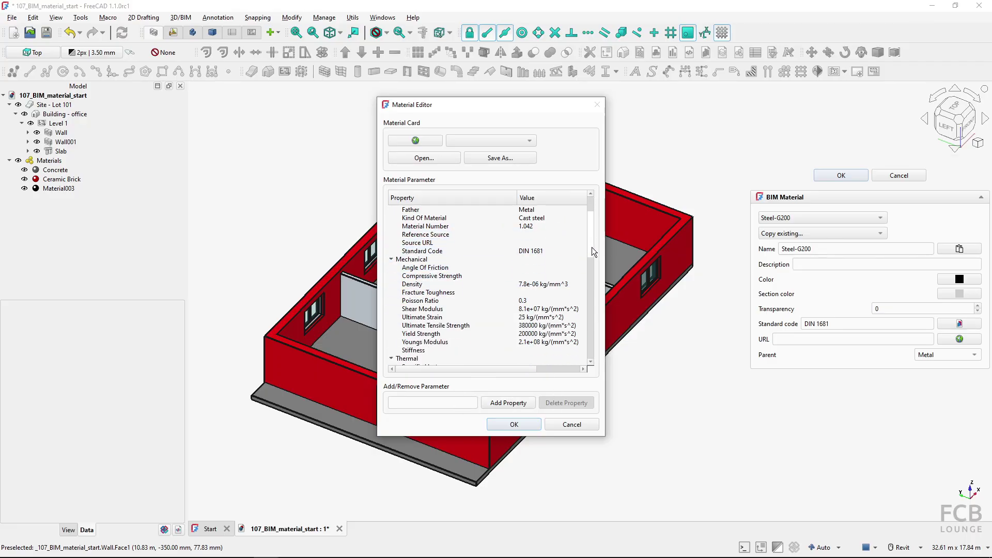
pyautogui.scroll(-6, 593, 251)
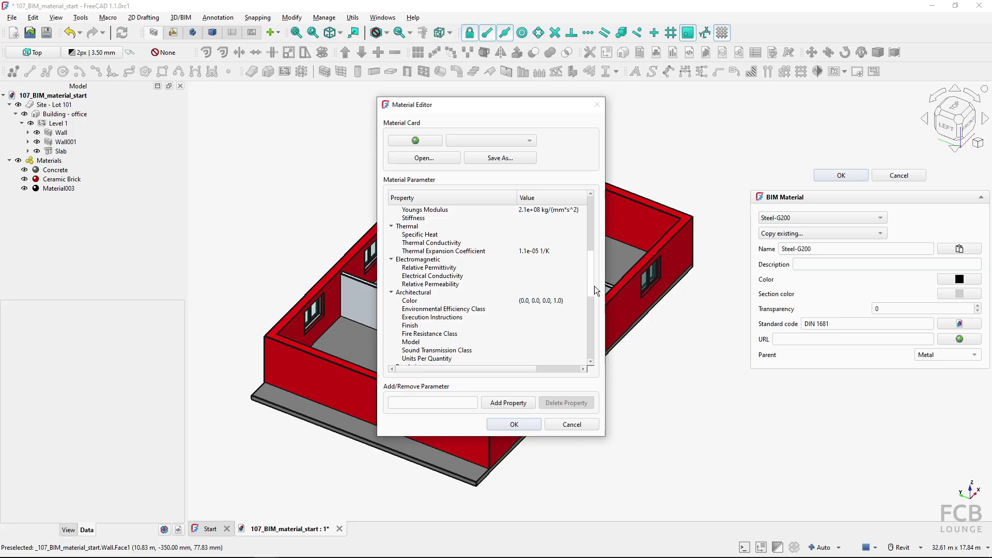
pyautogui.scroll(7, 594, 291)
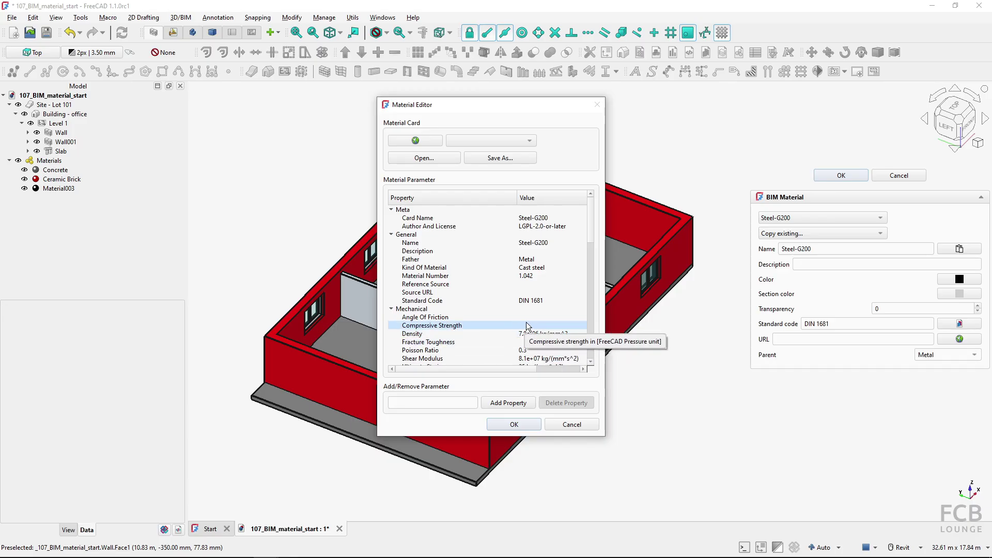
pyautogui.click(514, 424)
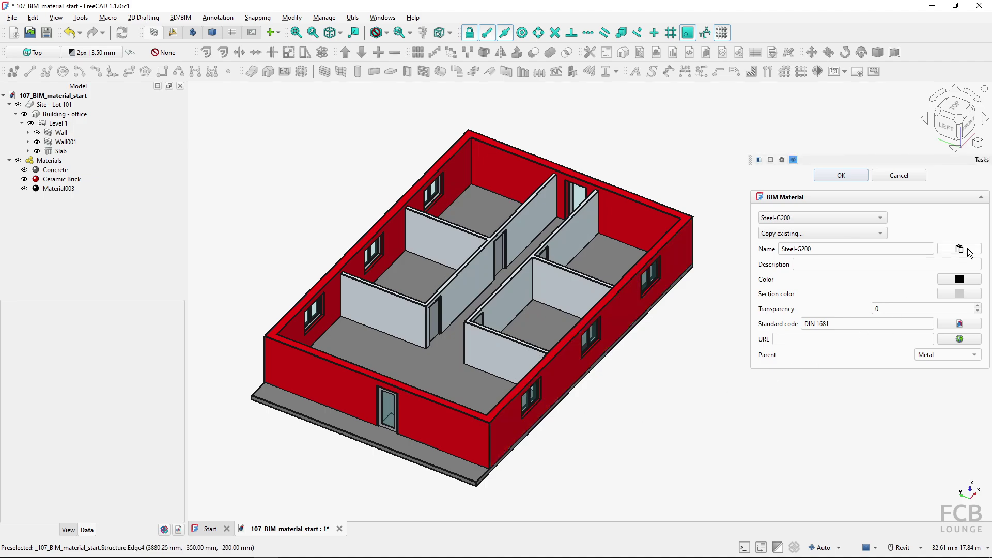
pyautogui.click(968, 252)
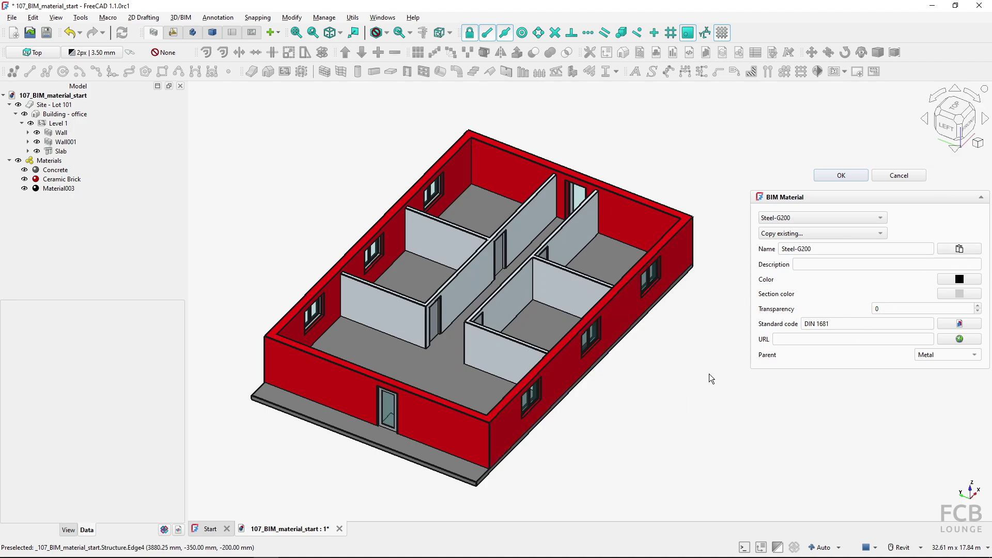
# Cancel the material definition and delete Material003 from the Materials group.
pyautogui.click(891, 177)
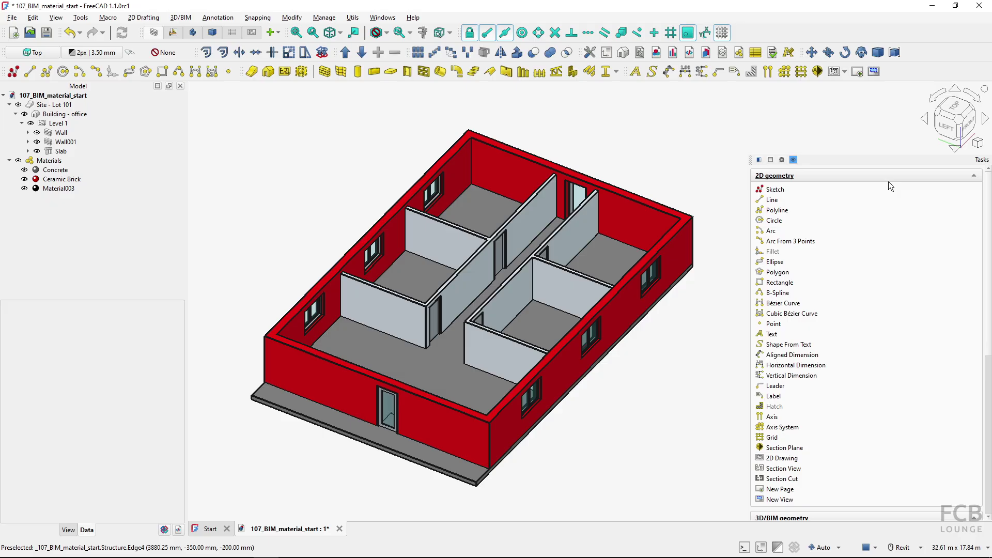
pyautogui.click(56, 188)
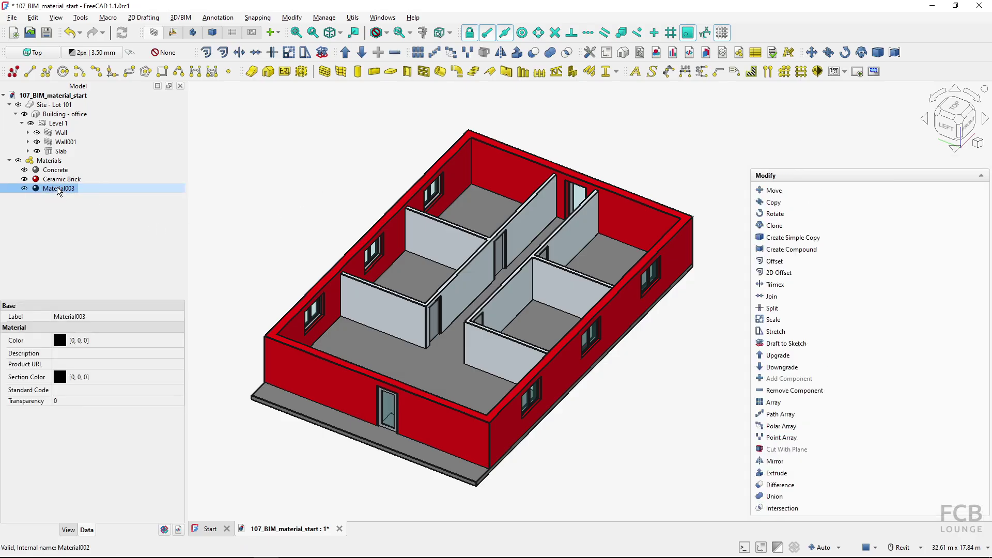
pyautogui.press('Delete')
pyautogui.click(305, 203)
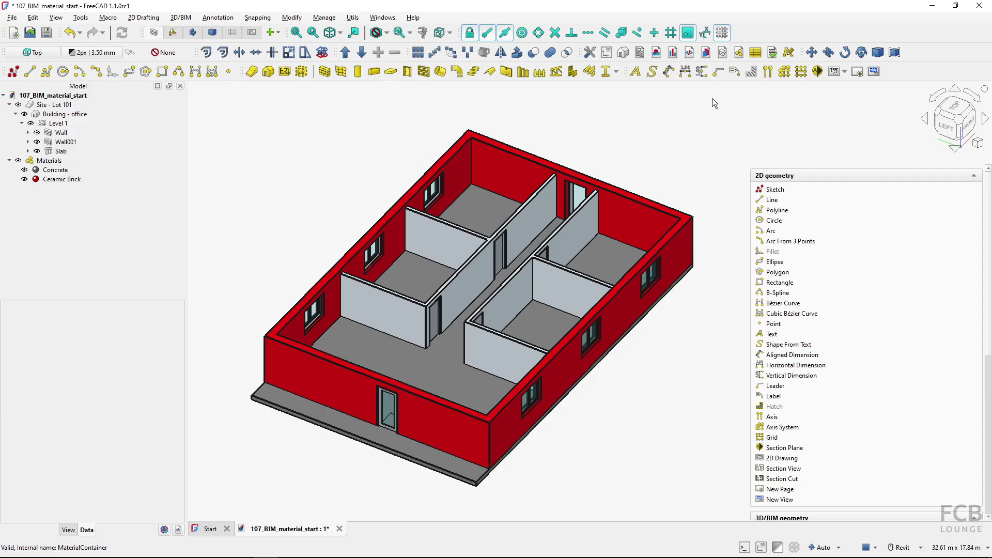
# Create a new multi-material and name it Wall material.
pyautogui.click(737, 54)
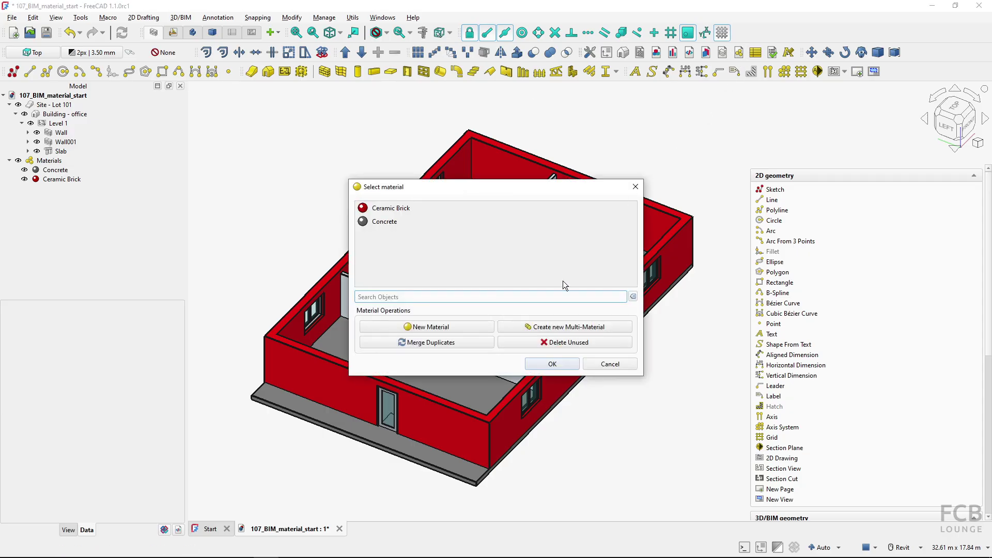
pyautogui.click(562, 328)
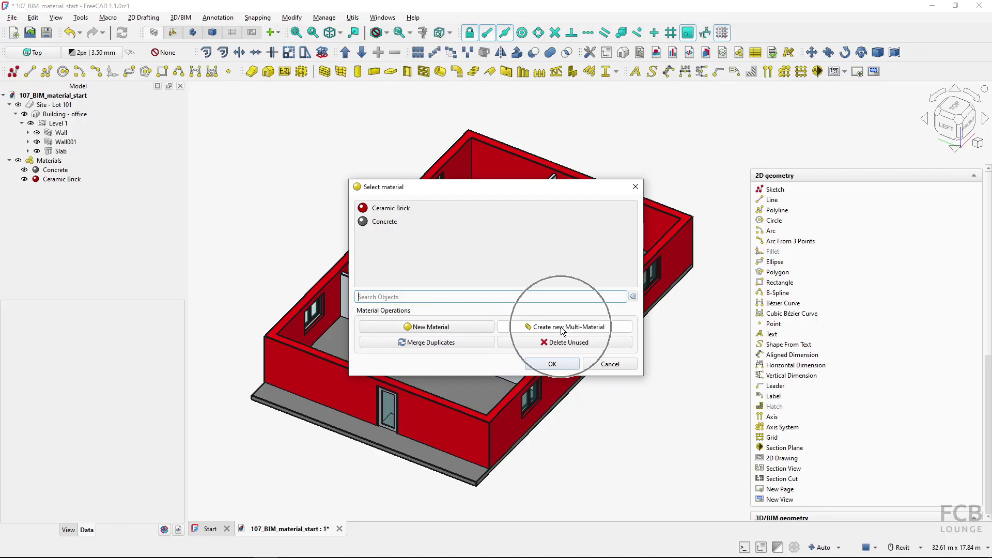
pyautogui.click(562, 328)
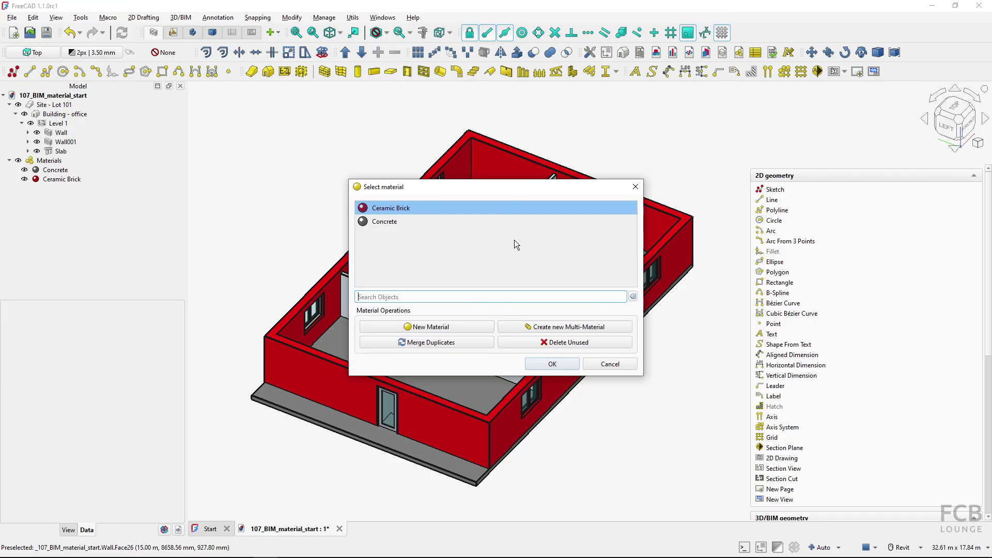
pyautogui.click(548, 328)
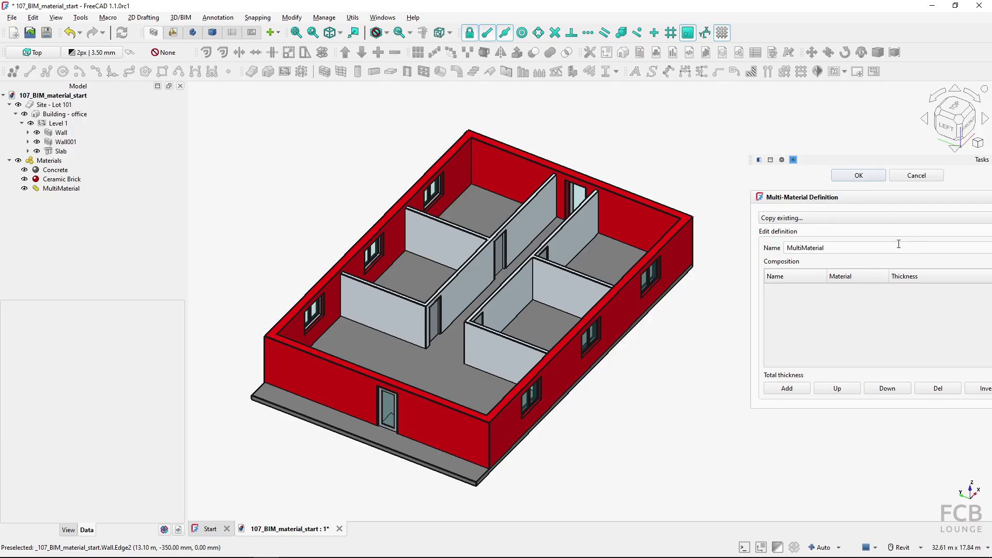
pyautogui.doubleClick(841, 250)
pyautogui.write('W')
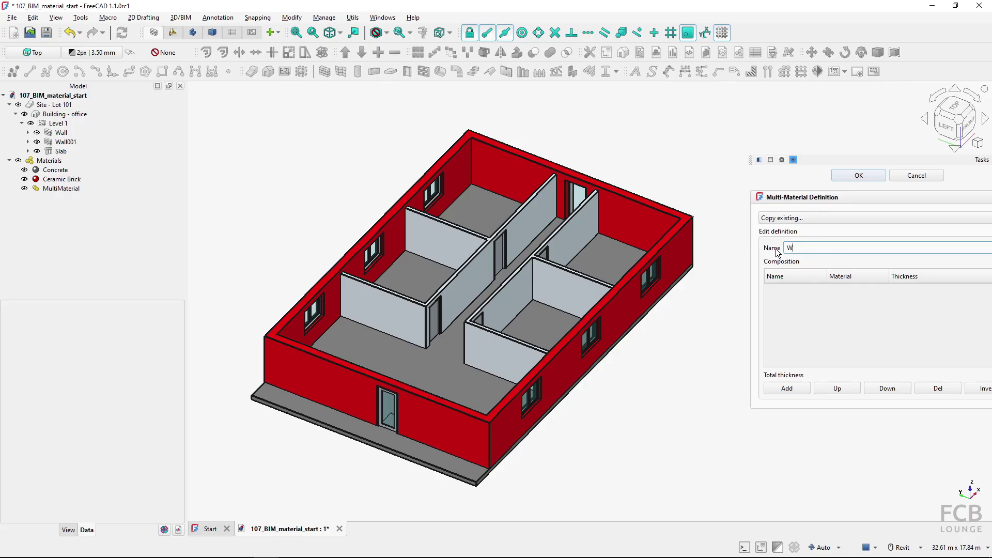
pyautogui.write('all mmaterial')
pyautogui.press('Left')
pyautogui.press('Left')
# Add two layers to the Wall material composition, assigning Concrete to the first and Ceramic Brick to the second.
pyautogui.click(787, 389)
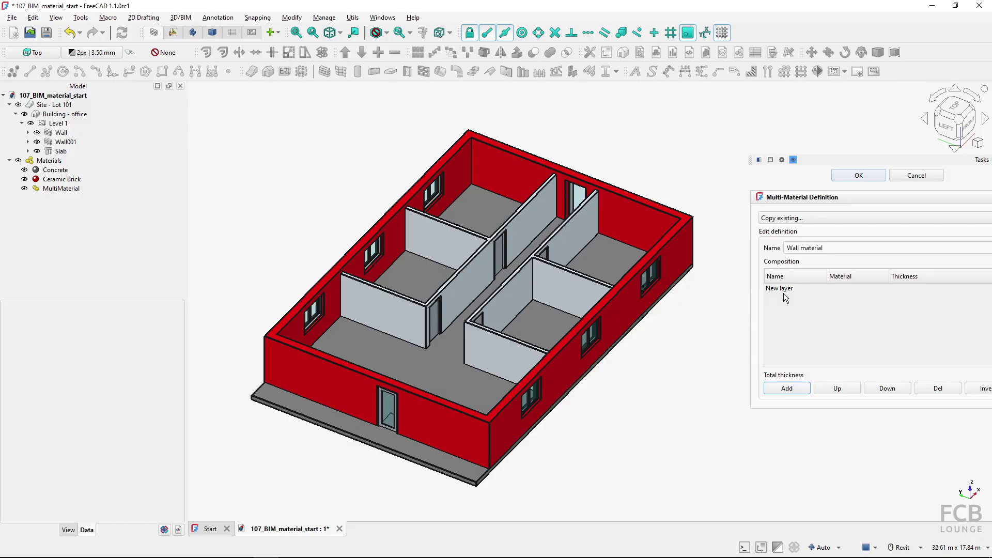
pyautogui.click(786, 392)
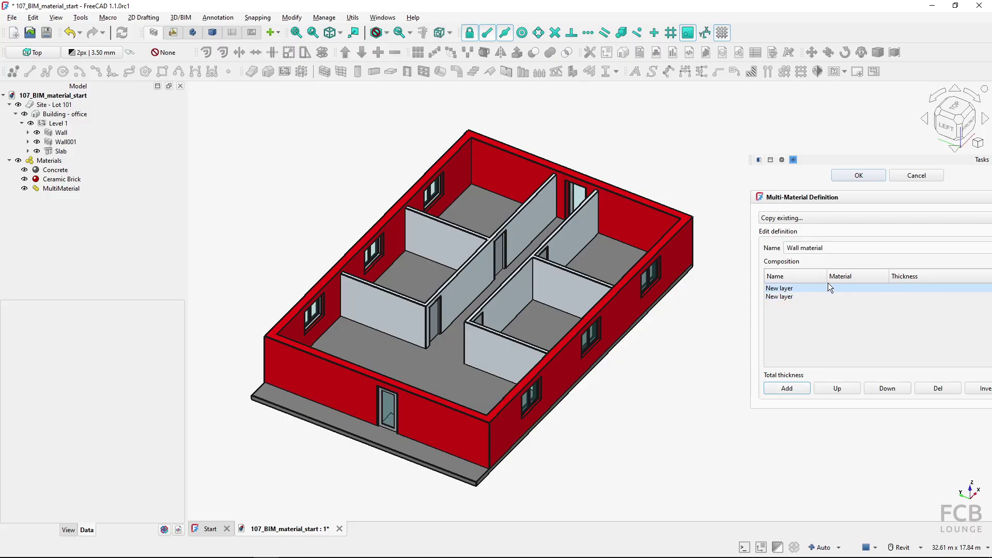
pyautogui.click(854, 288)
pyautogui.click(854, 288)
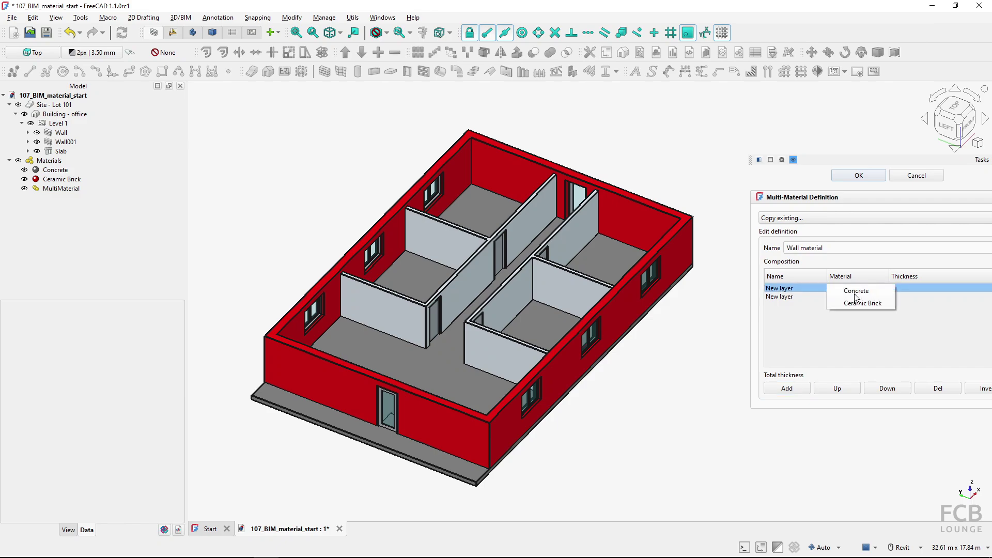
pyautogui.click(855, 291)
pyautogui.click(858, 297)
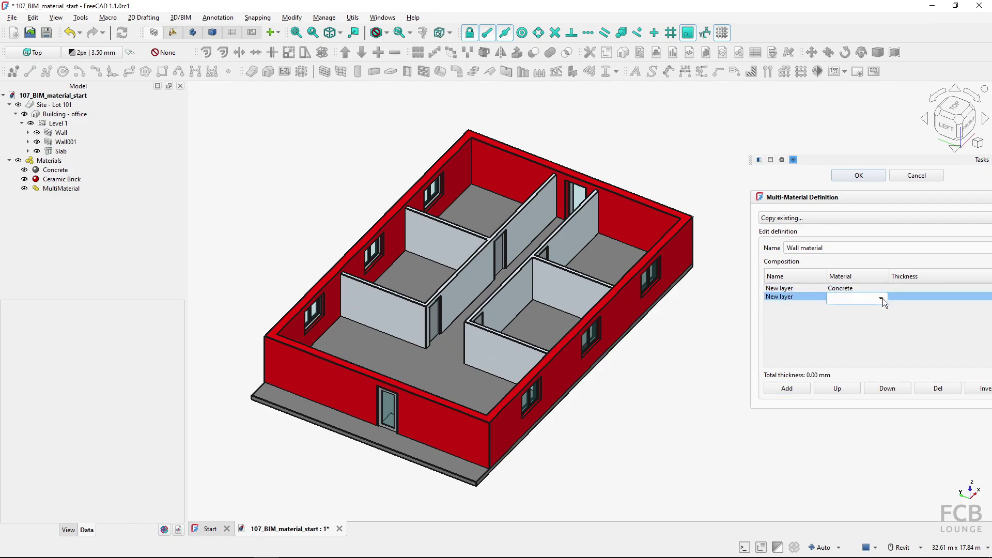
pyautogui.click(881, 299)
pyautogui.click(869, 314)
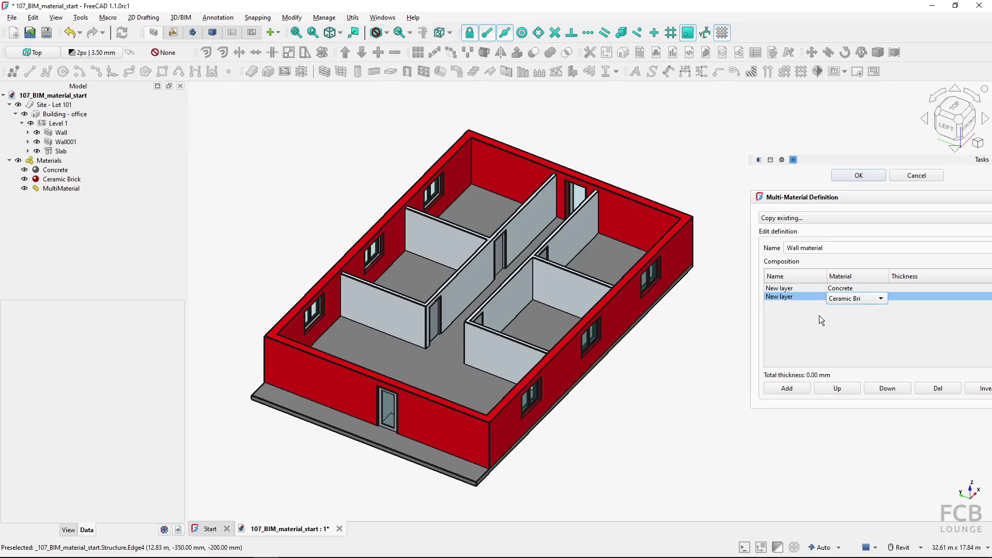
# Review the preset names available for the Concrete layer in the Wall material composition.
pyautogui.doubleClick(789, 288)
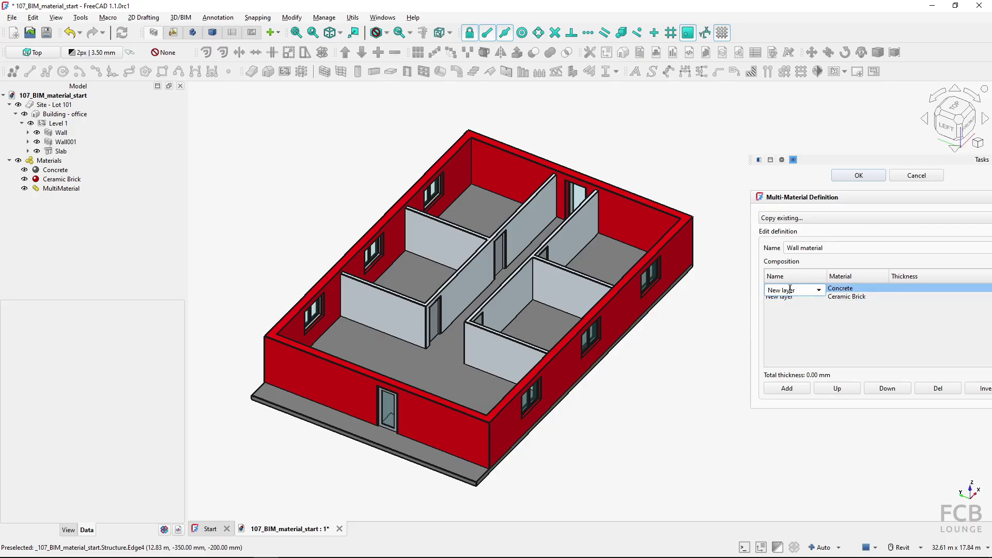
pyautogui.click(818, 290)
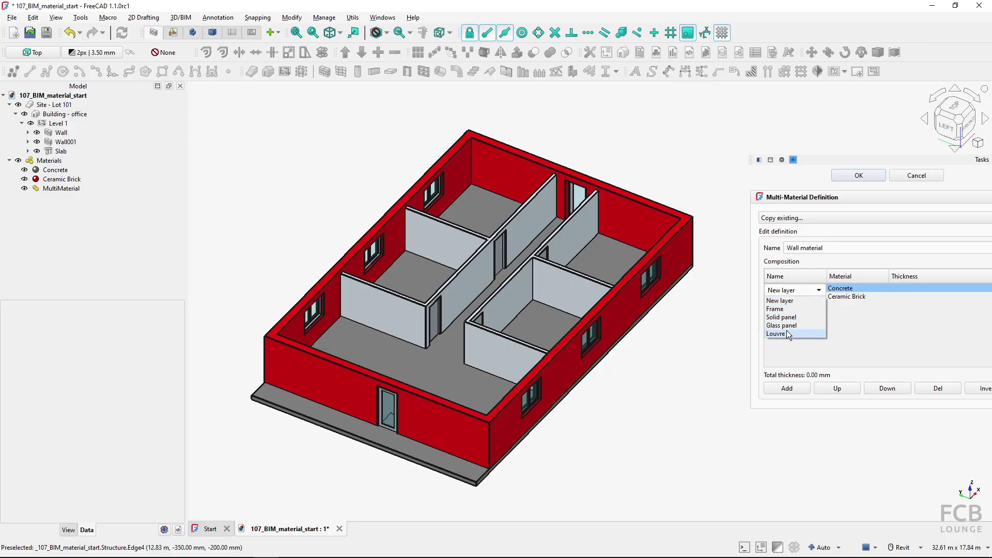
pyautogui.click(869, 334)
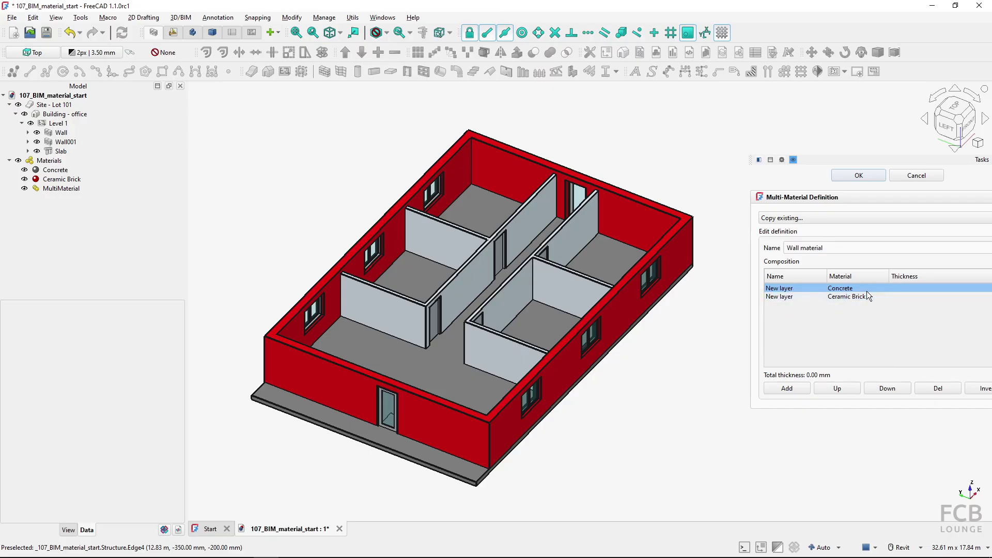
# Set the Concrete layer thickness to 150 and the Ceramic Brick layer thickness to 90, and accept the multi-material definition.
pyautogui.doubleClick(903, 287)
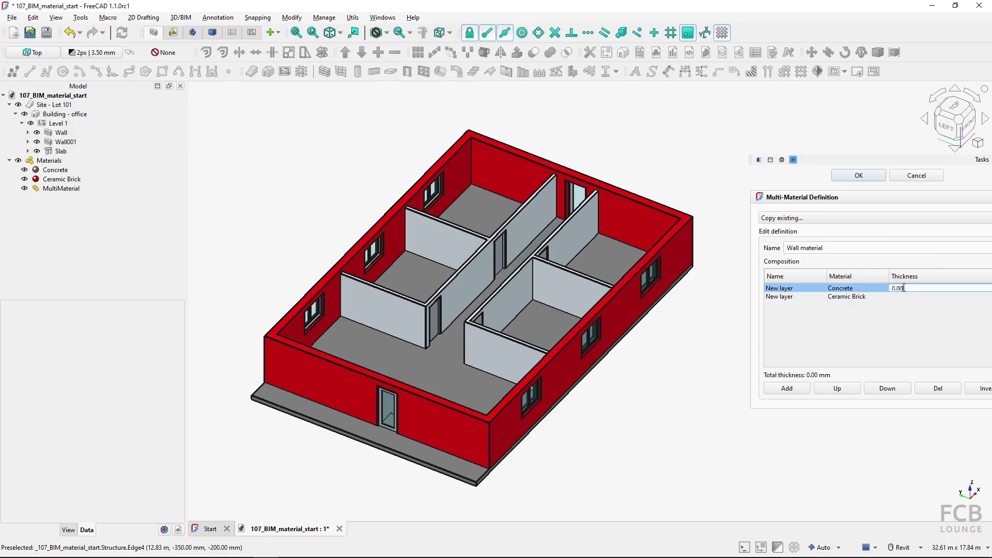
pyautogui.write('150')
pyautogui.doubleClick(906, 296)
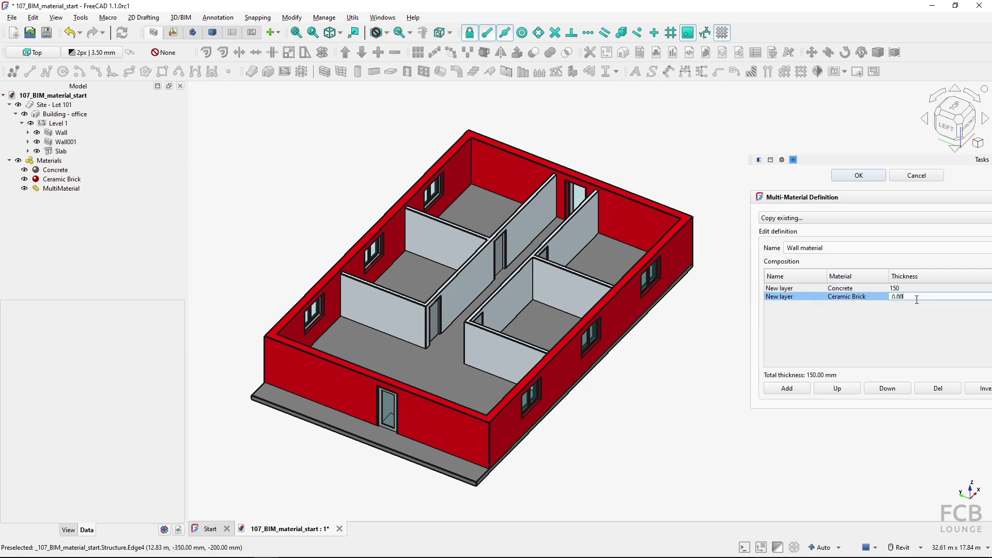
pyautogui.press('BackSpace')
pyautogui.press('BackSpace')
pyautogui.write('90')
pyautogui.press('Return')
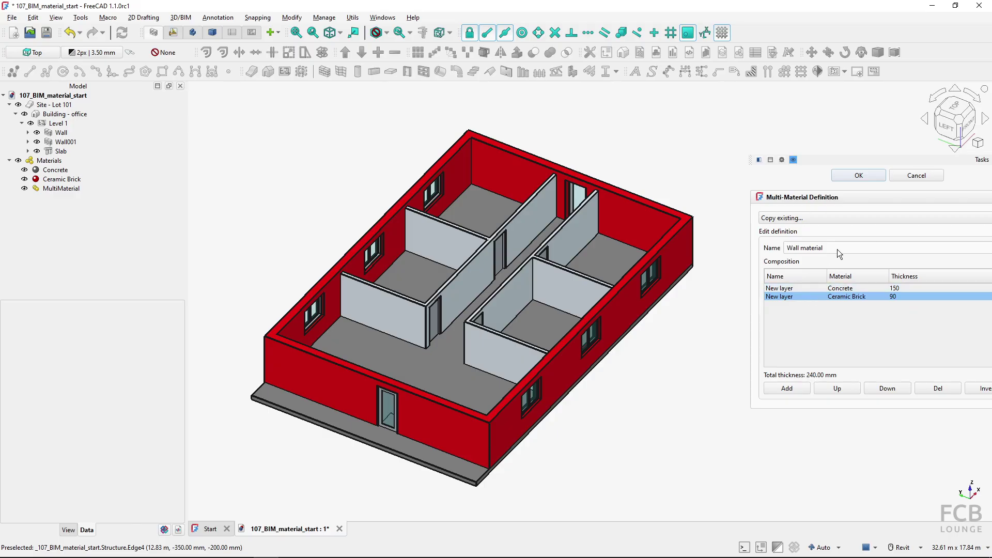
pyautogui.click(858, 176)
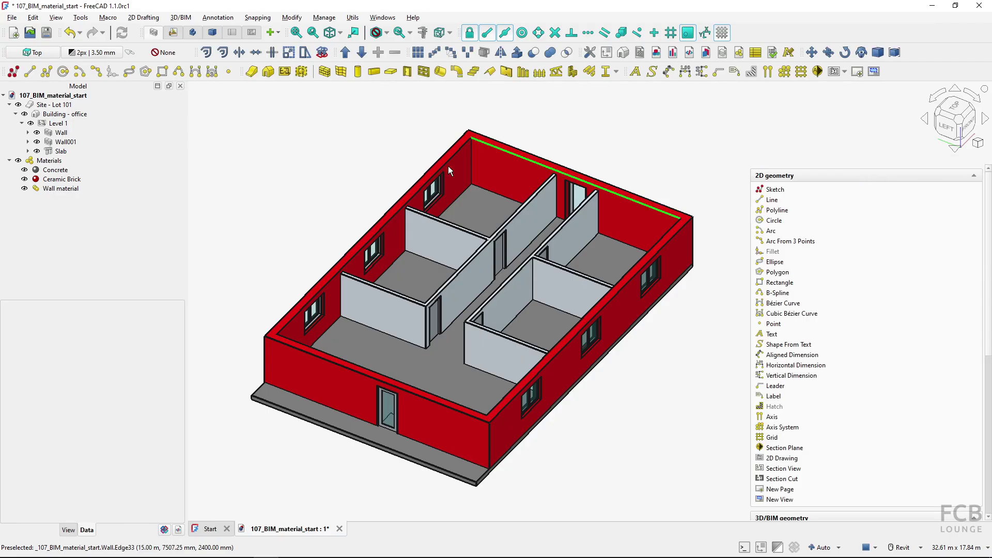
# Assign Wall material to the exterior wall in place of its current material and recompute the model.
pyautogui.click(55, 188)
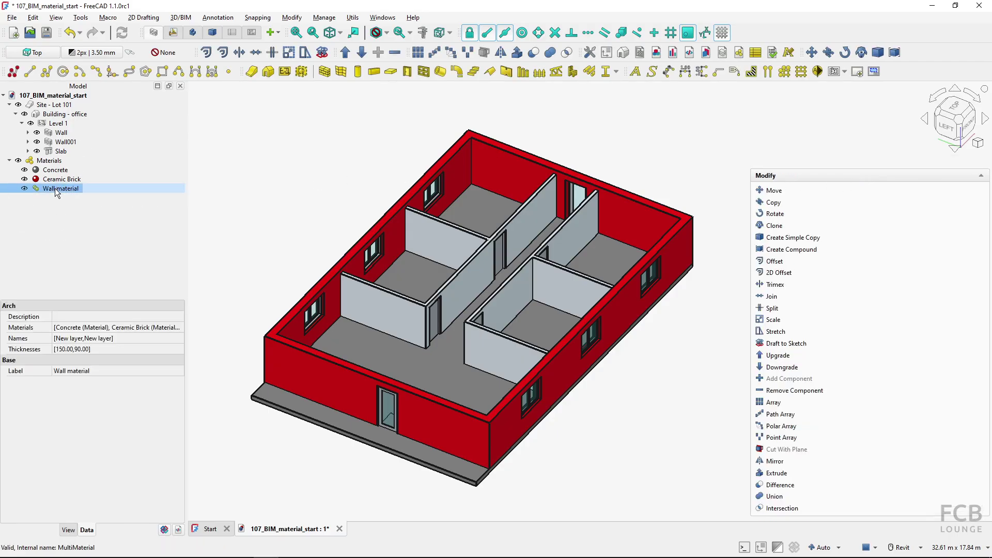
pyautogui.click(219, 206)
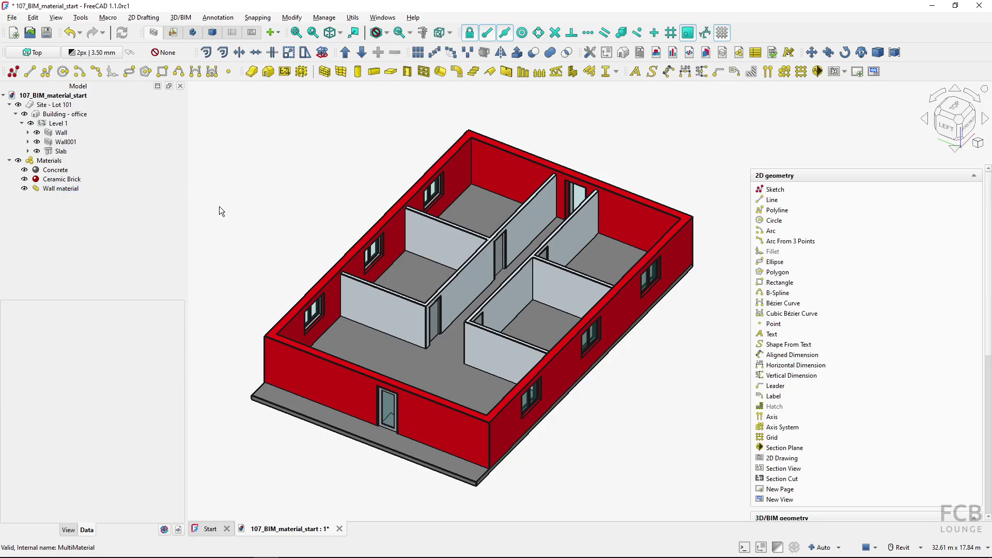
pyautogui.click(455, 175)
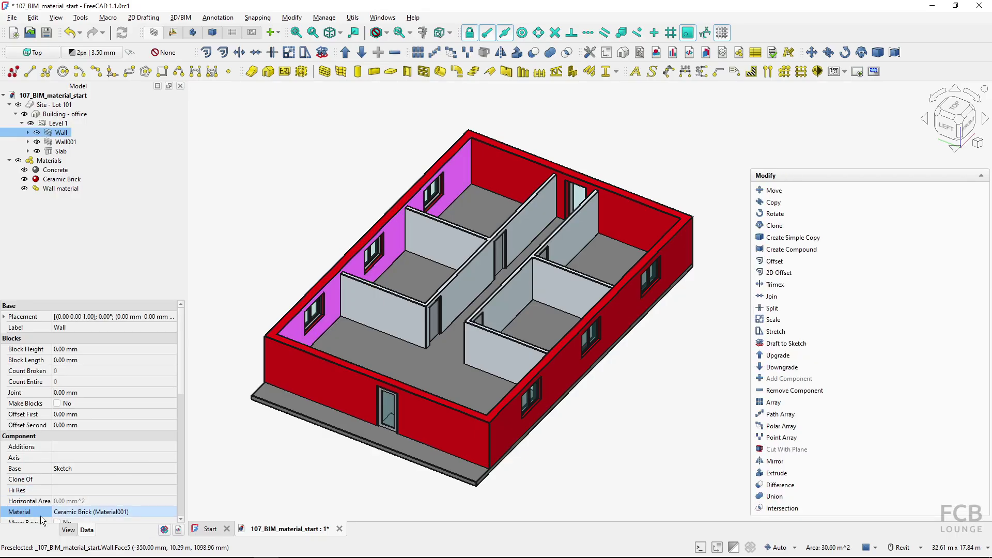
pyautogui.click(57, 512)
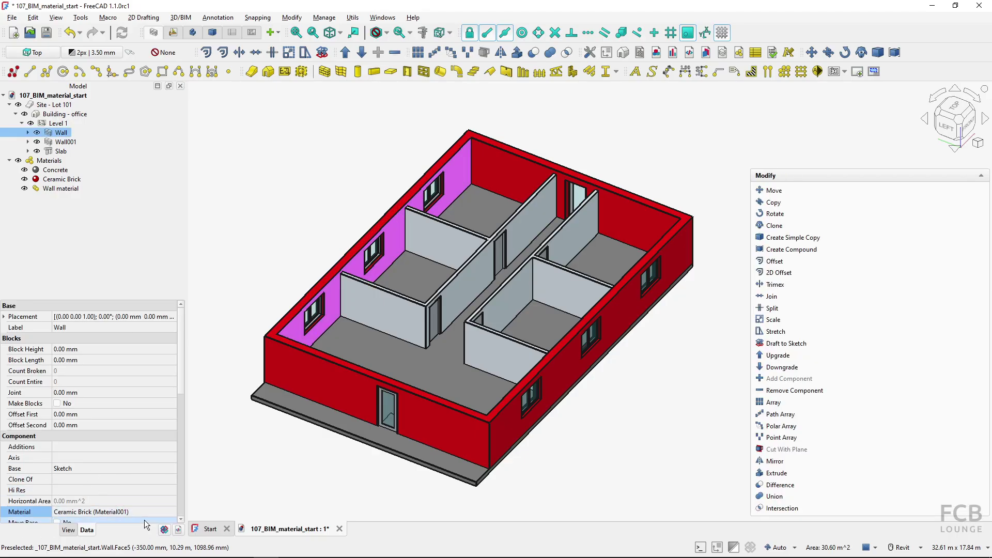
pyautogui.click(172, 512)
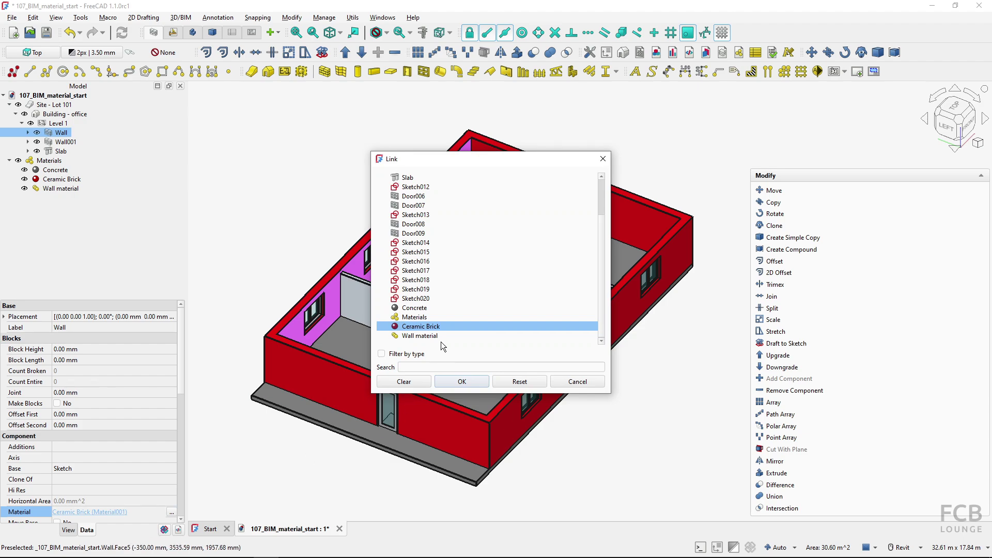
pyautogui.click(441, 336)
pyautogui.click(455, 386)
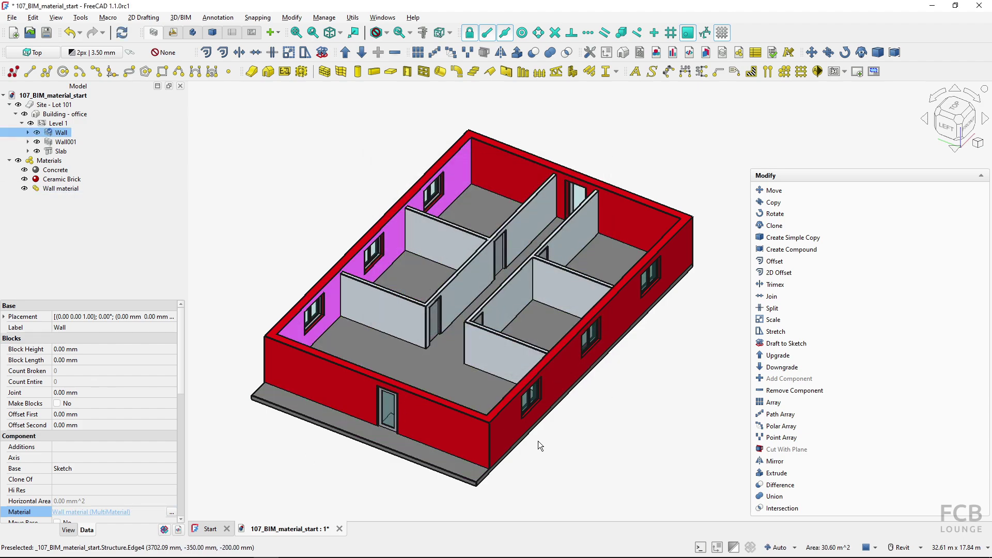
pyautogui.click(123, 34)
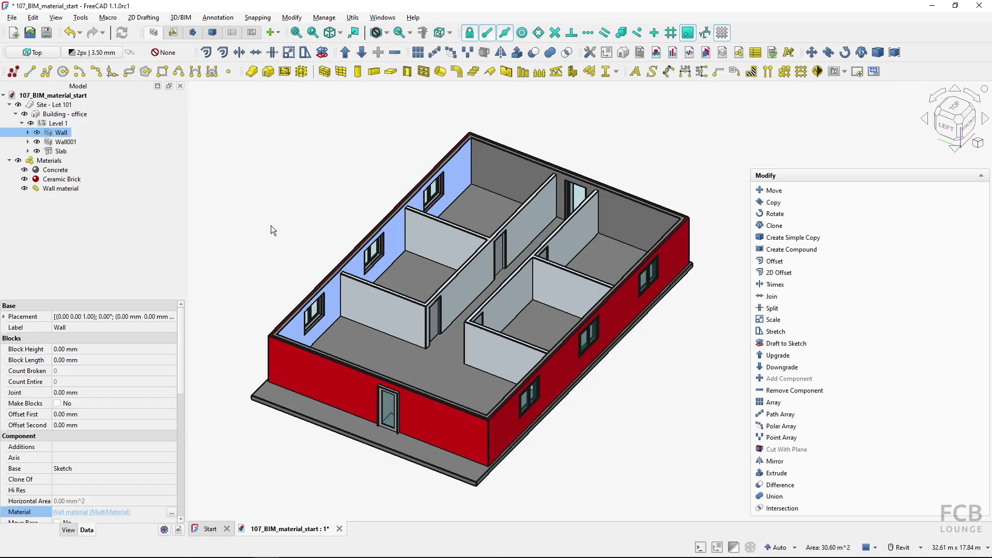
# Examine the two material layers at the exterior wall's front corner and the wall's width property.
pyautogui.scroll(5, 488, 419)
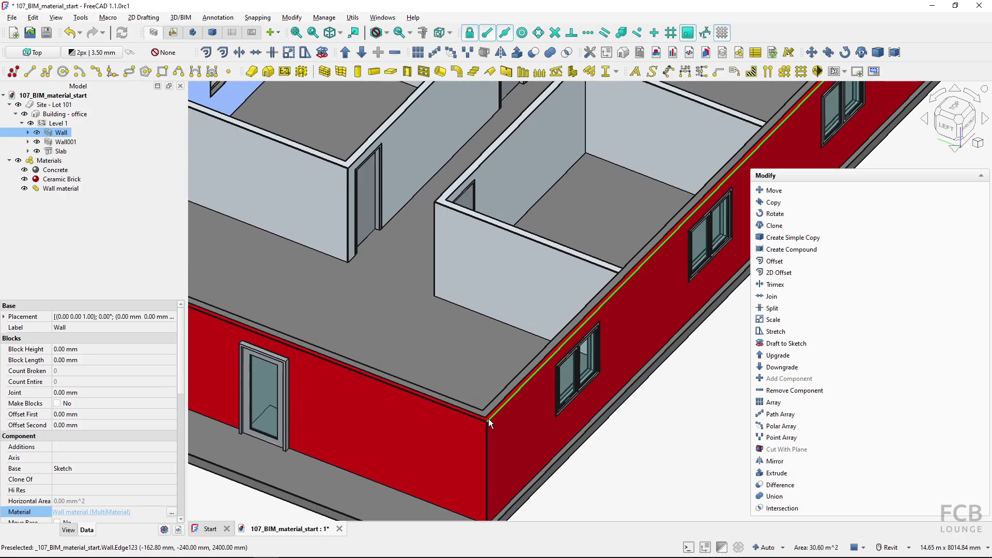
pyautogui.scroll(3, 488, 418)
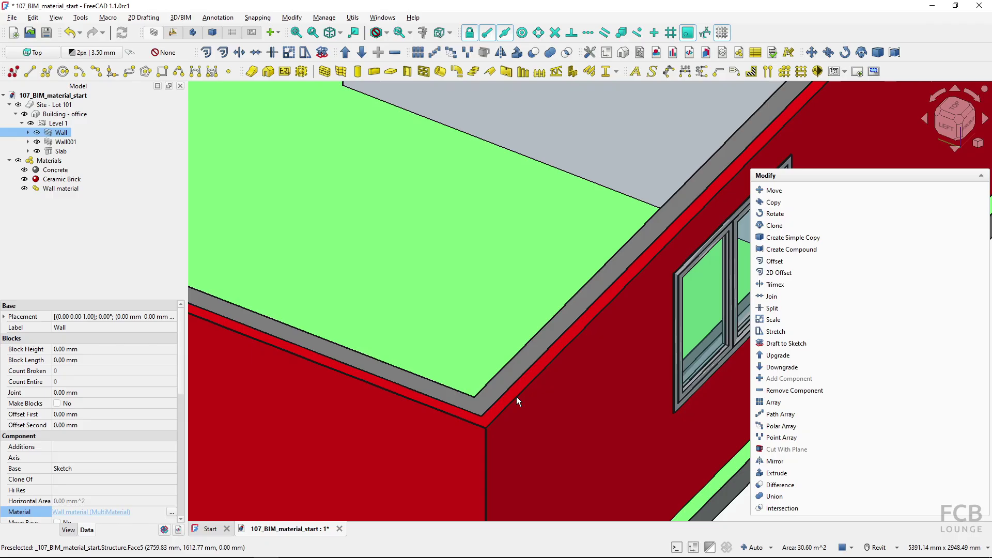
pyautogui.click(510, 395)
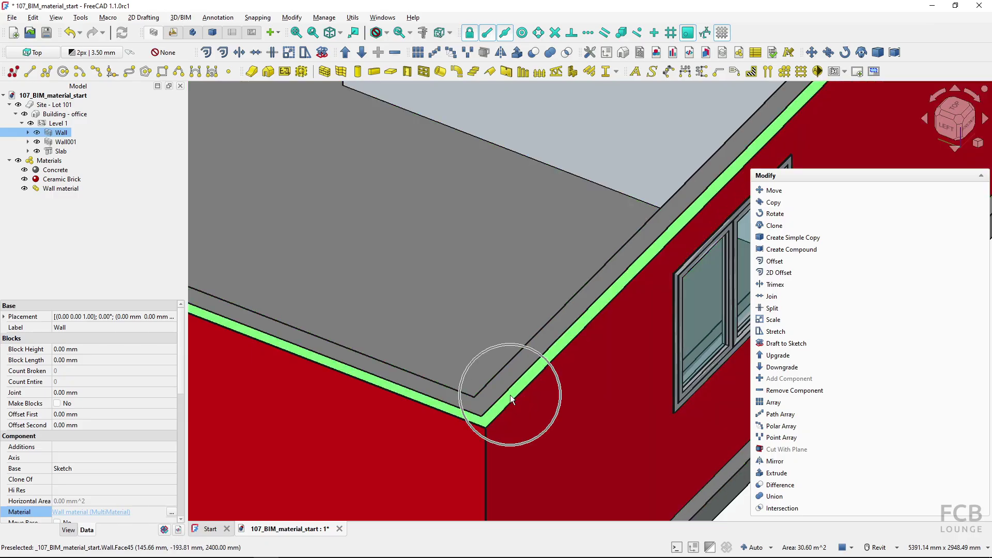
pyautogui.scroll(-3, 510, 396)
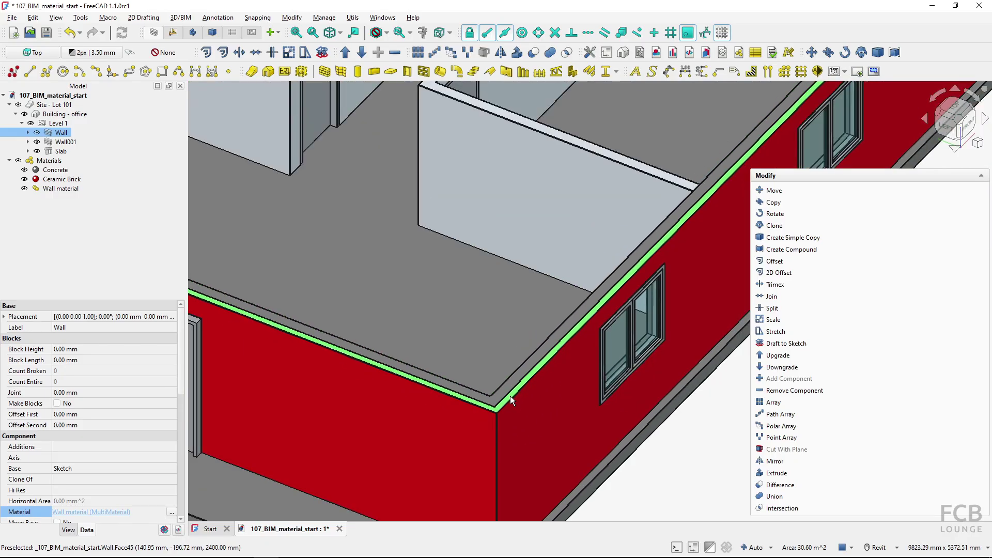
pyautogui.scroll(-2, 510, 396)
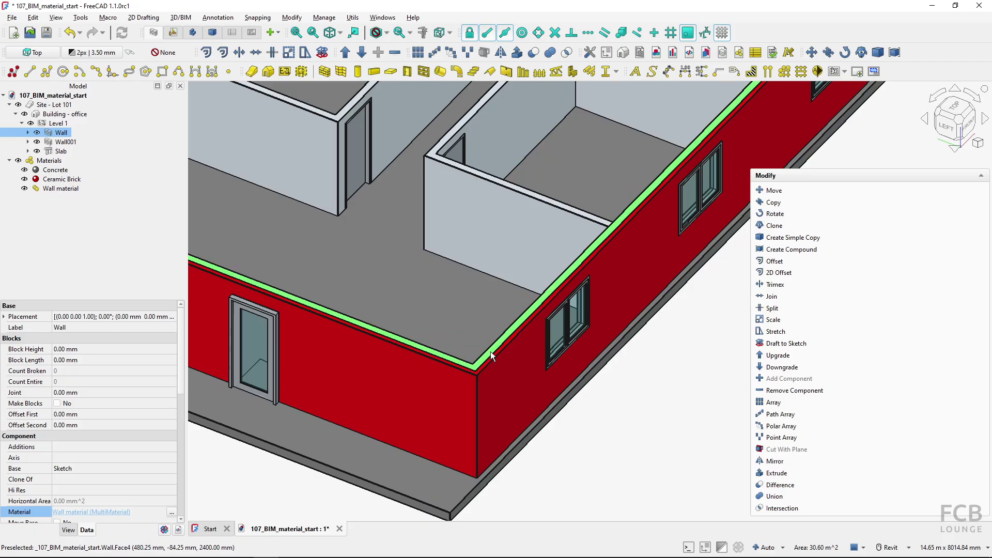
pyautogui.moveTo(178, 373); pyautogui.dragTo(175, 515)
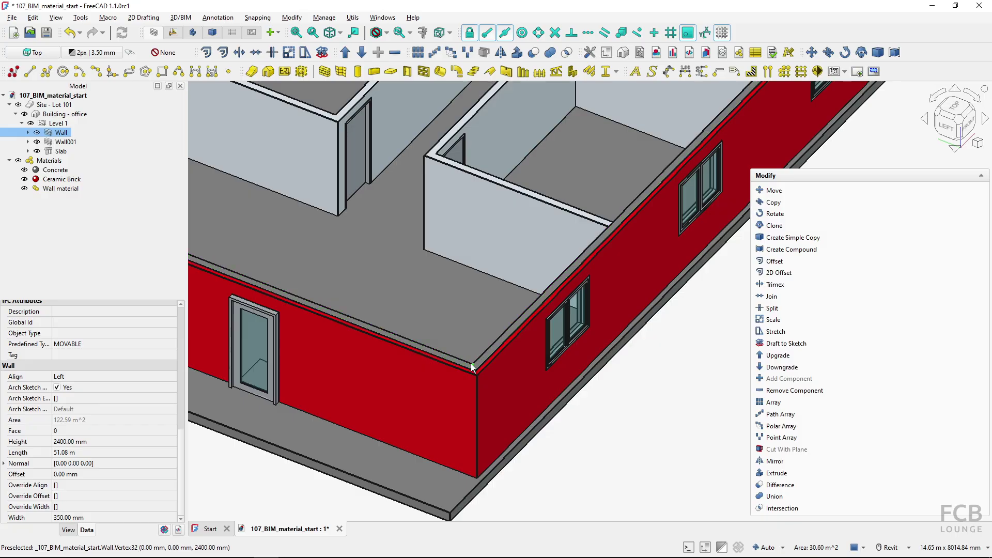
pyautogui.click(560, 450)
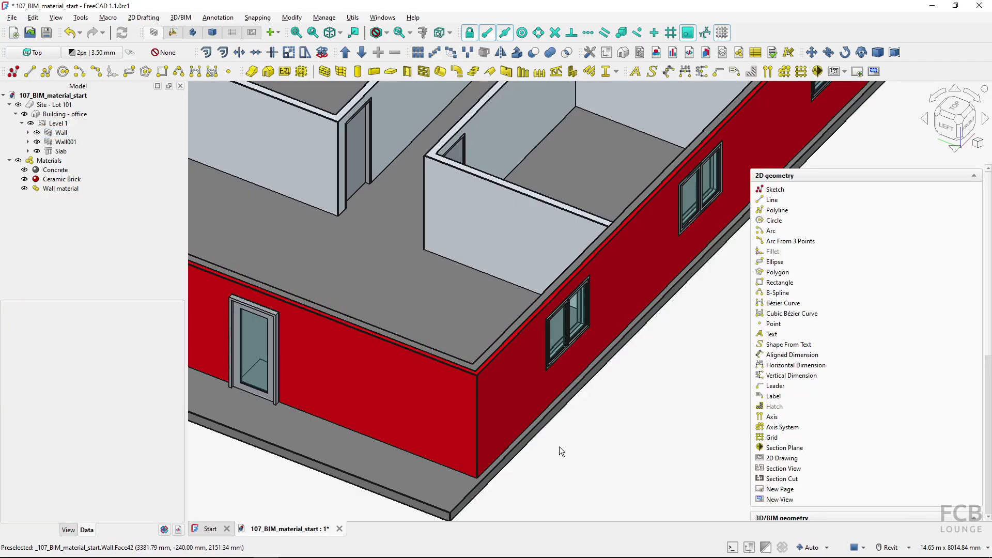
# Measure the distance between the outer and inner top edges of the front exterior wall.
pyautogui.click(422, 33)
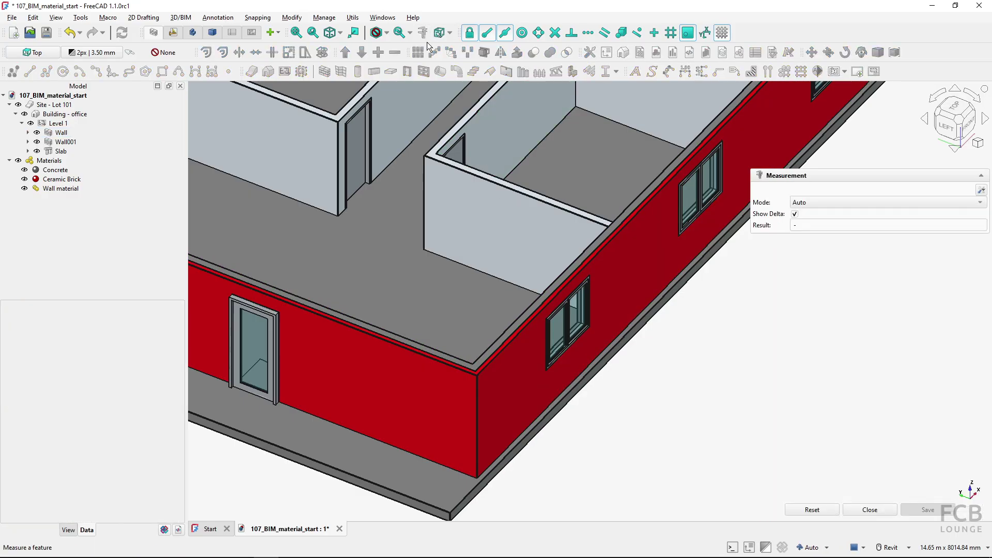
pyautogui.click(397, 339)
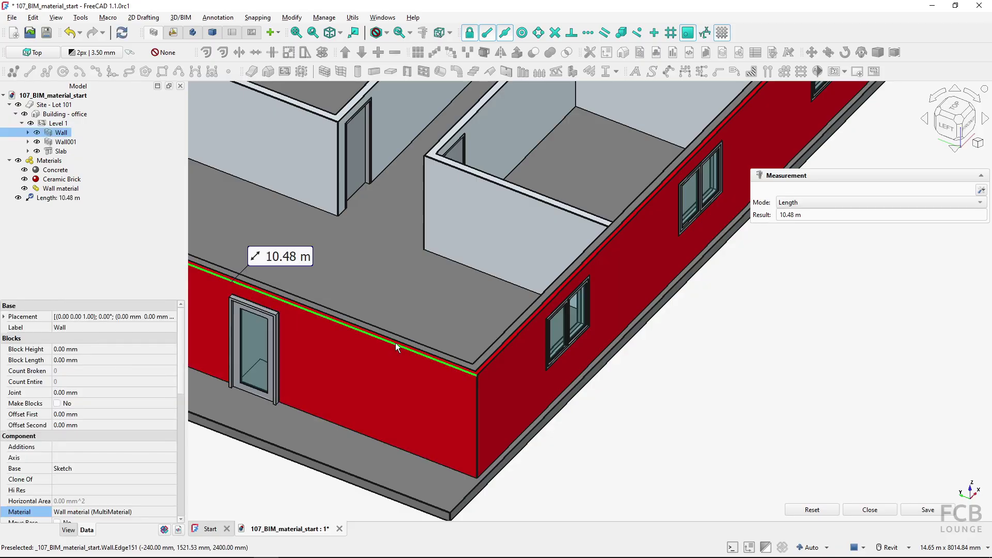
pyautogui.click(399, 339)
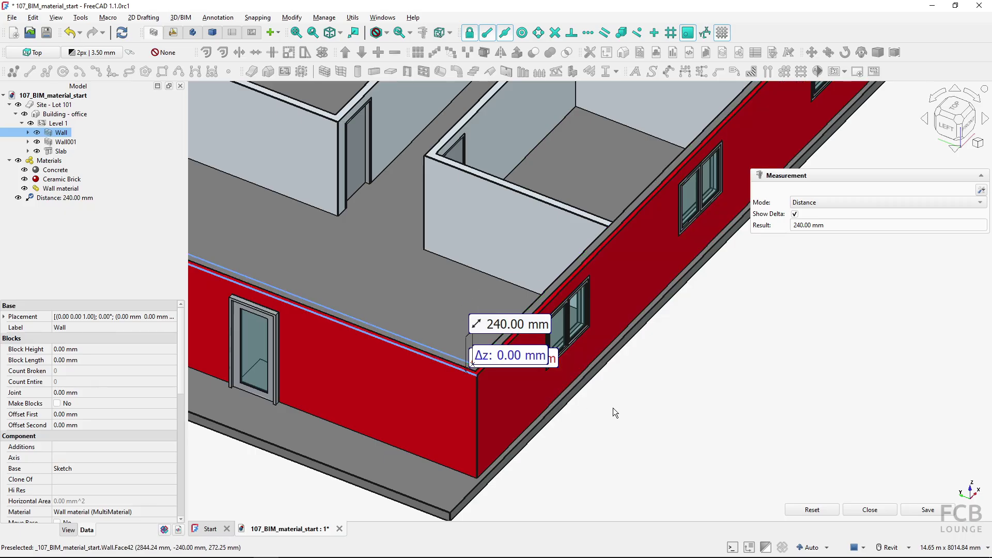
pyautogui.click(870, 509)
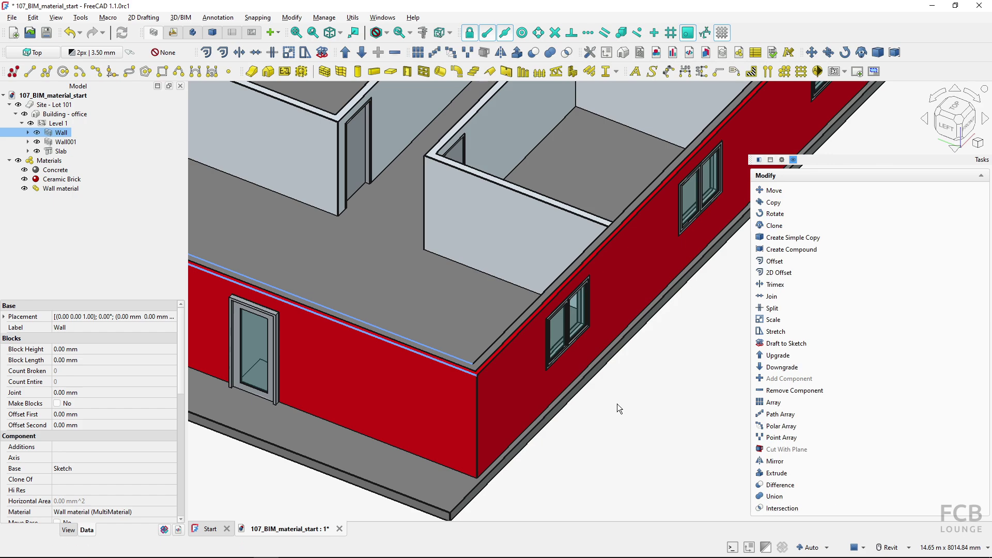
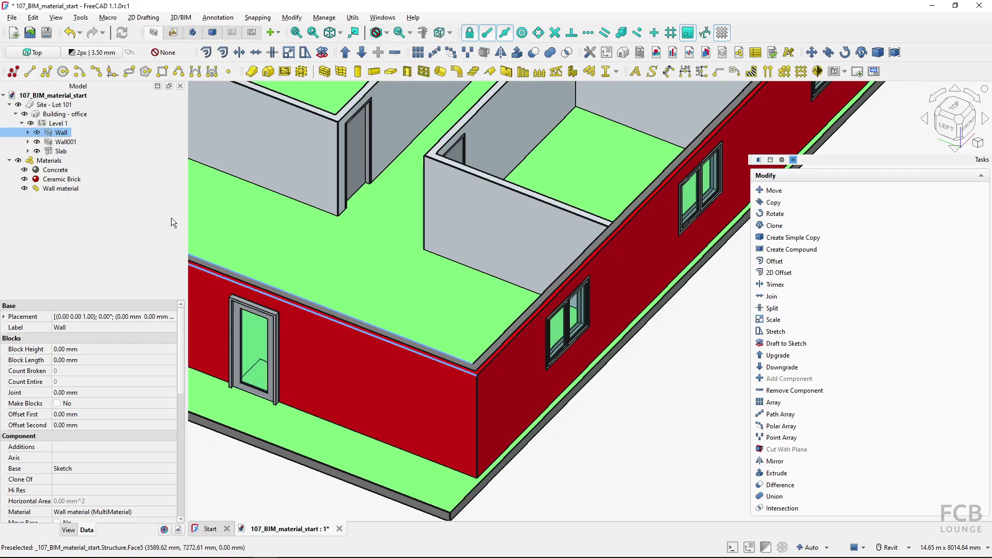
# Edit Wall material by adding and deleting a trial third layer, and move the Ceramic Brick layer above Concrete.
pyautogui.rightClick(65, 193)
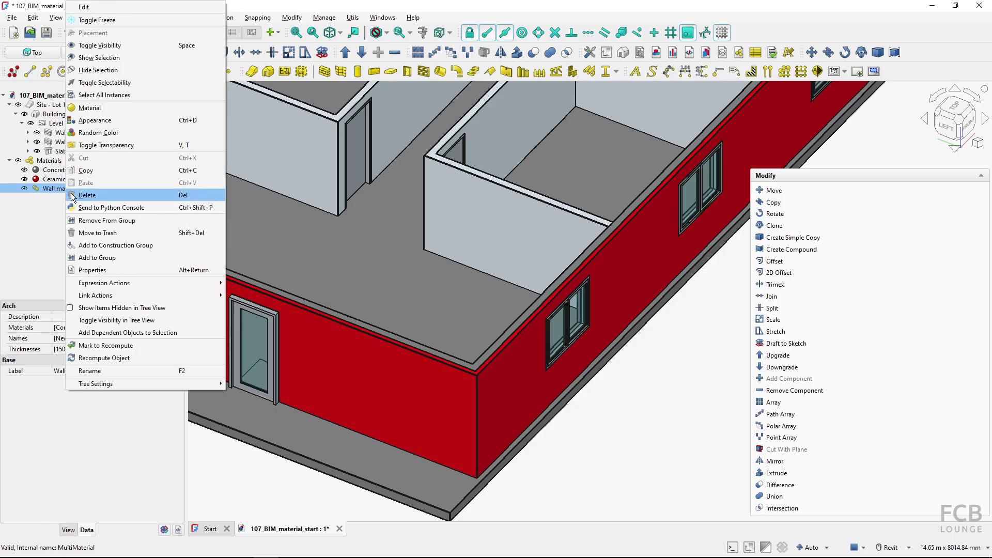
pyautogui.click(130, 9)
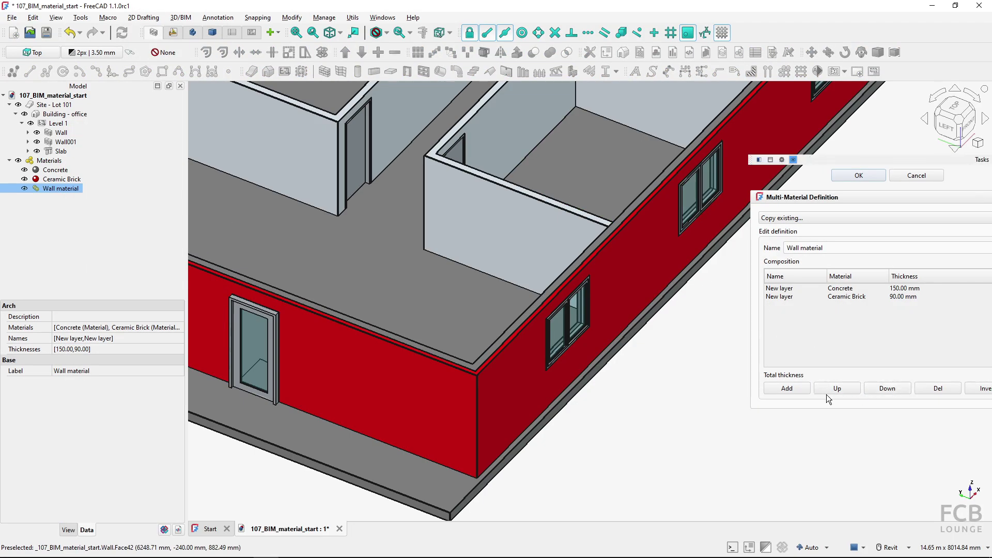
pyautogui.click(799, 390)
pyautogui.click(811, 305)
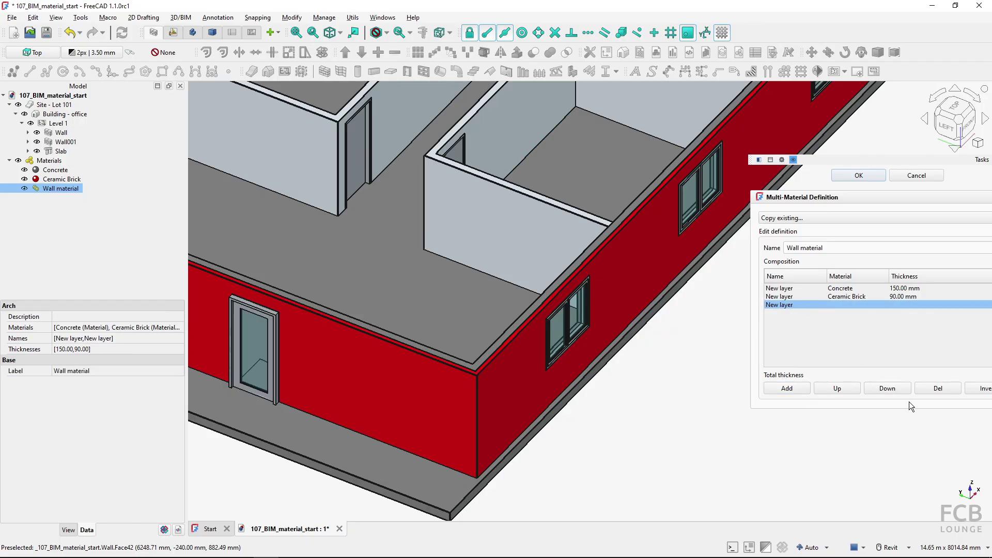
pyautogui.click(932, 388)
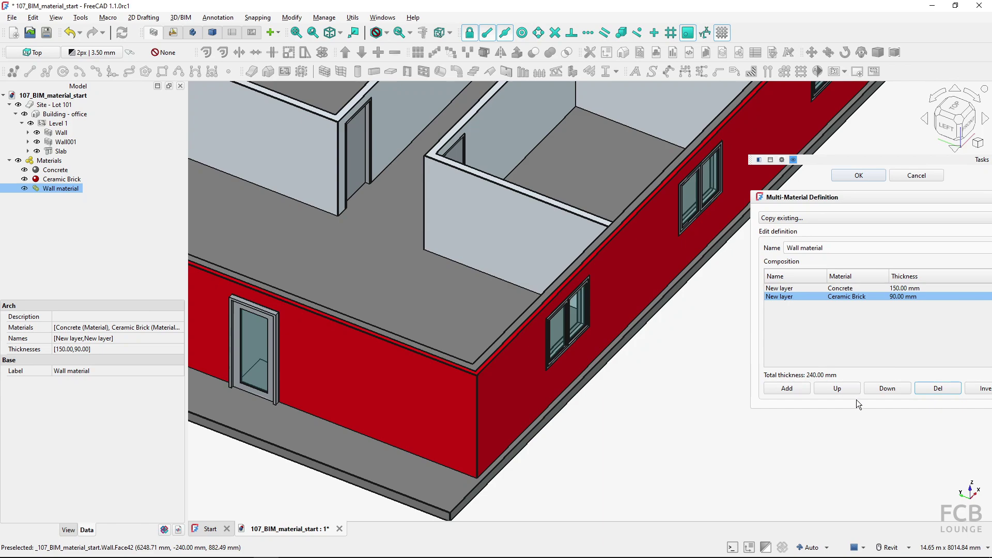
pyautogui.click(836, 387)
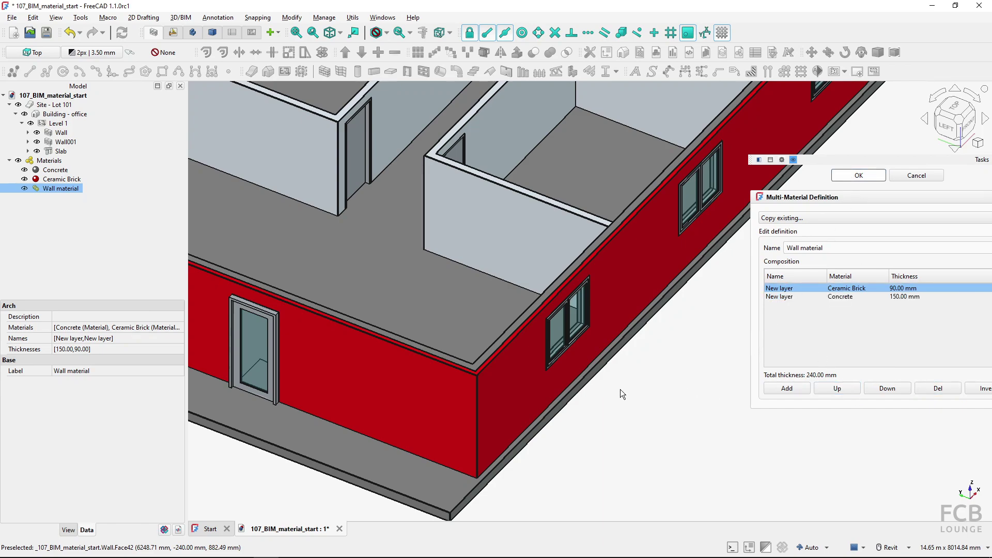
pyautogui.click(858, 175)
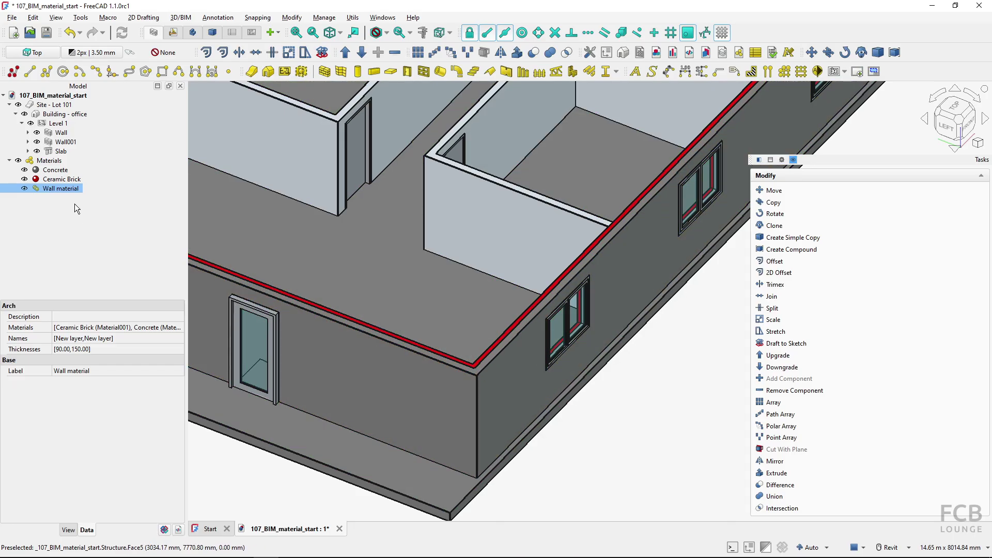
# Edit Wall material again to restore the layer order with Concrete first and Ceramic Brick second.
pyautogui.rightClick(60, 188)
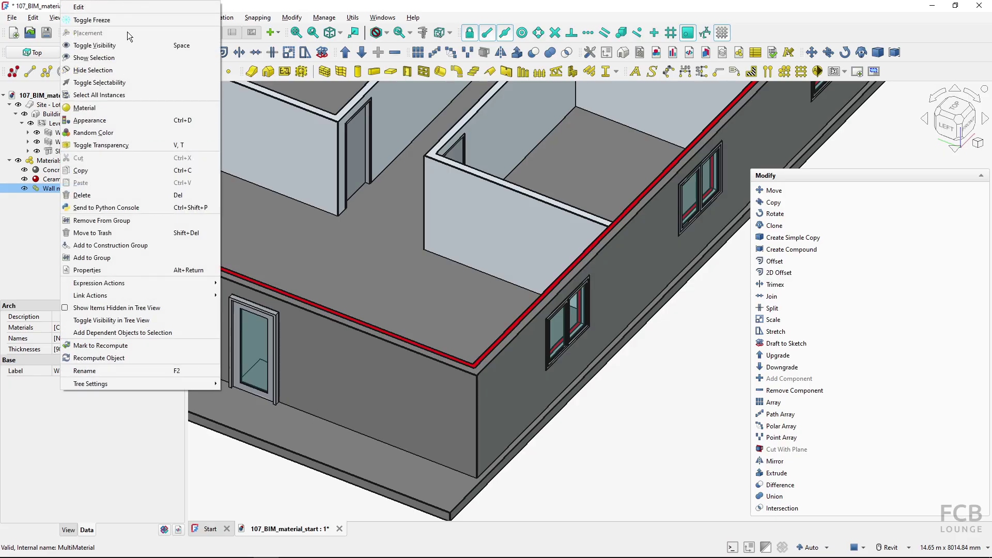
pyautogui.click(121, 6)
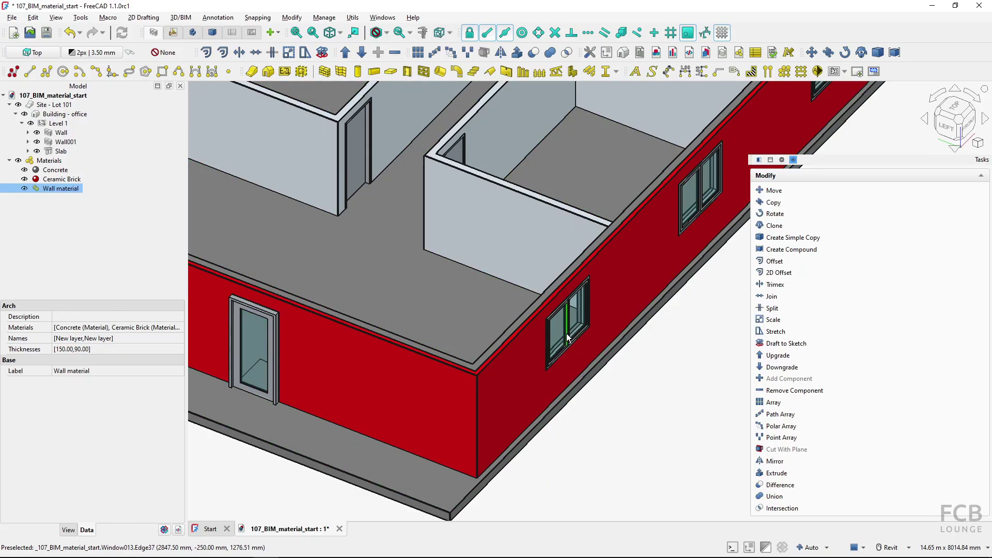
pyautogui.click(665, 423)
pyautogui.click(110, 186)
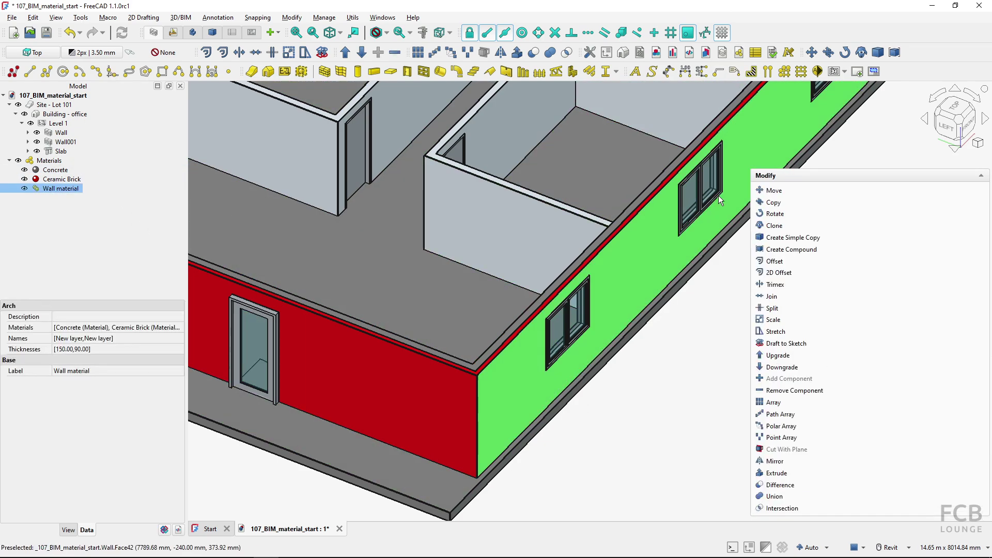
# Create a new BIM material called Metal with the blue color #1990ff.
pyautogui.click(738, 52)
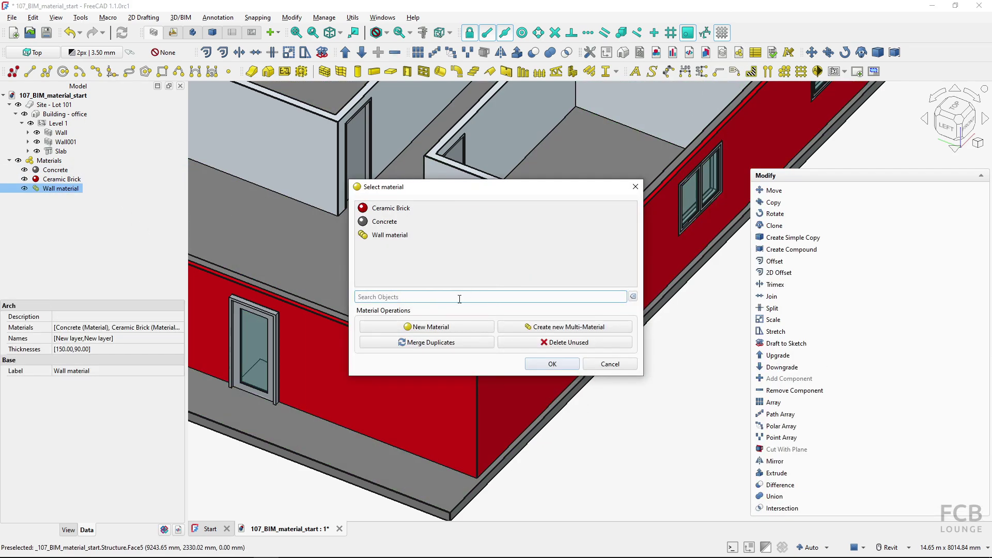
pyautogui.click(439, 327)
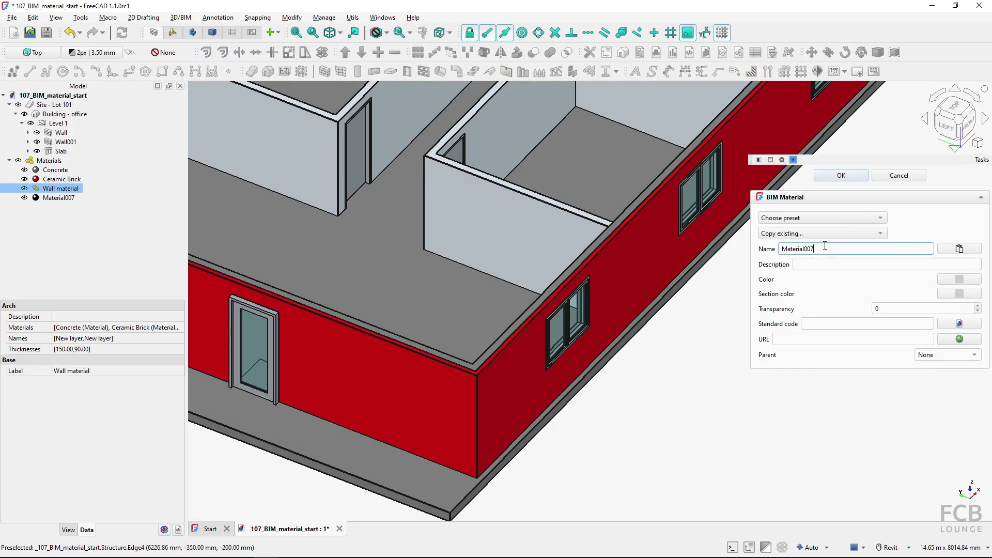
pyautogui.moveTo(815, 248); pyautogui.dragTo(766, 247)
pyautogui.write('Metal')
pyautogui.click(961, 279)
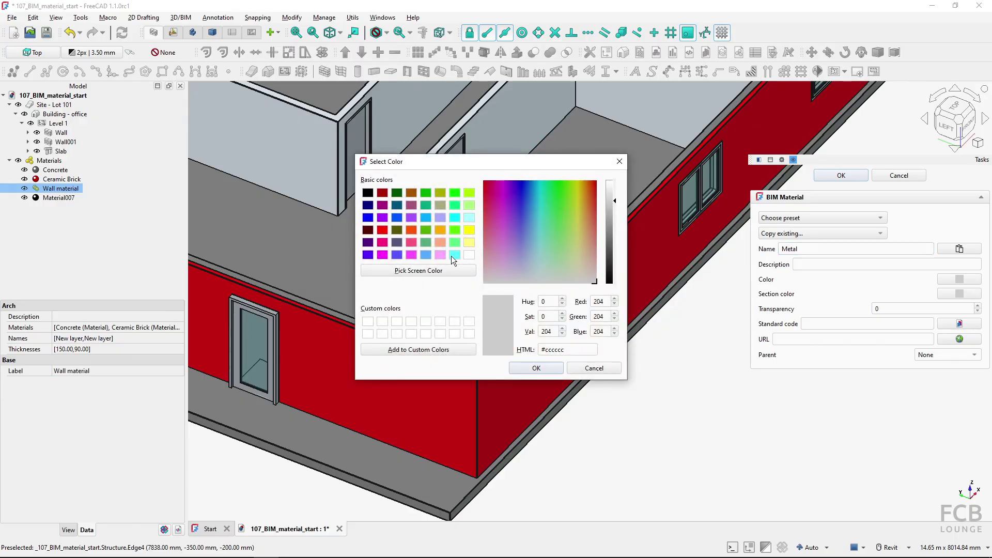
pyautogui.click(453, 219)
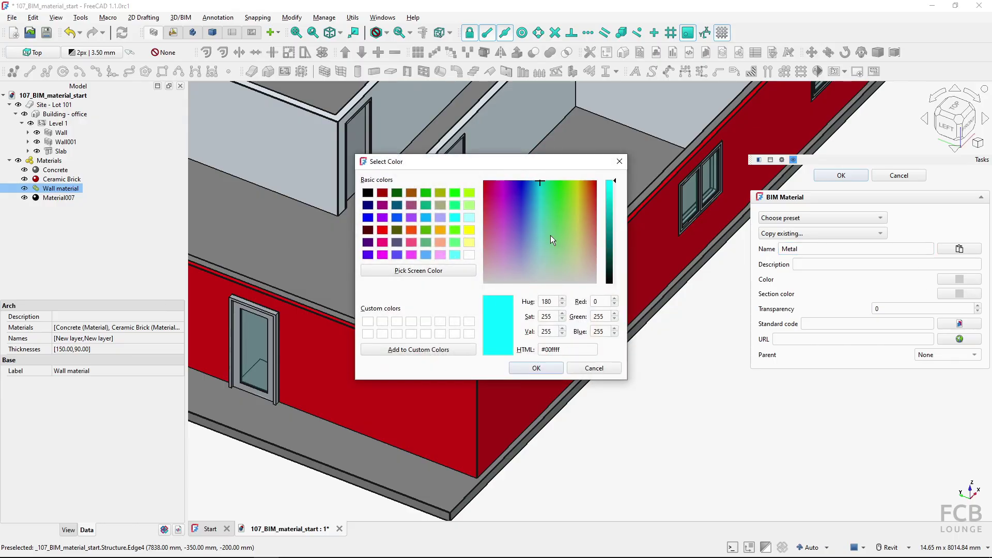
pyautogui.click(531, 190)
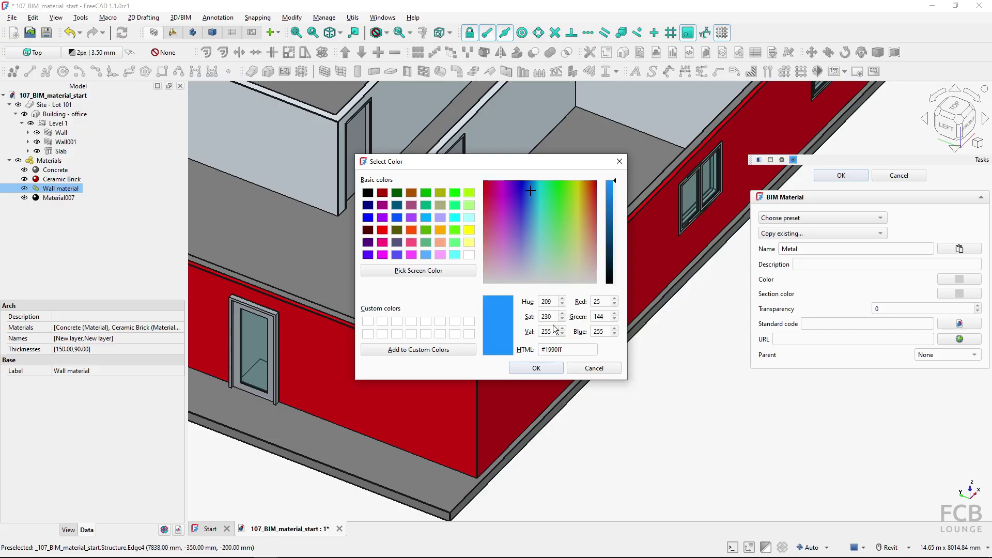
pyautogui.click(536, 368)
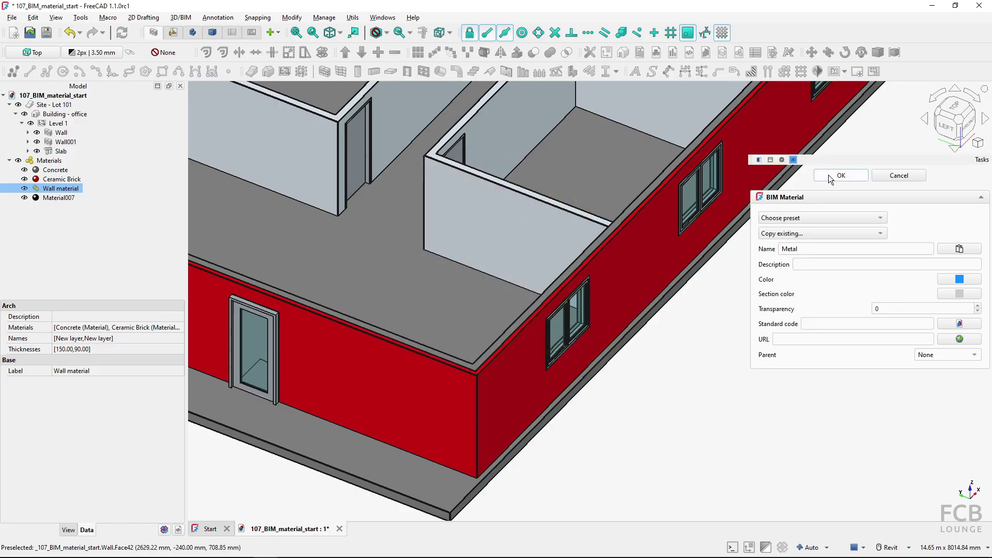
pyautogui.click(828, 176)
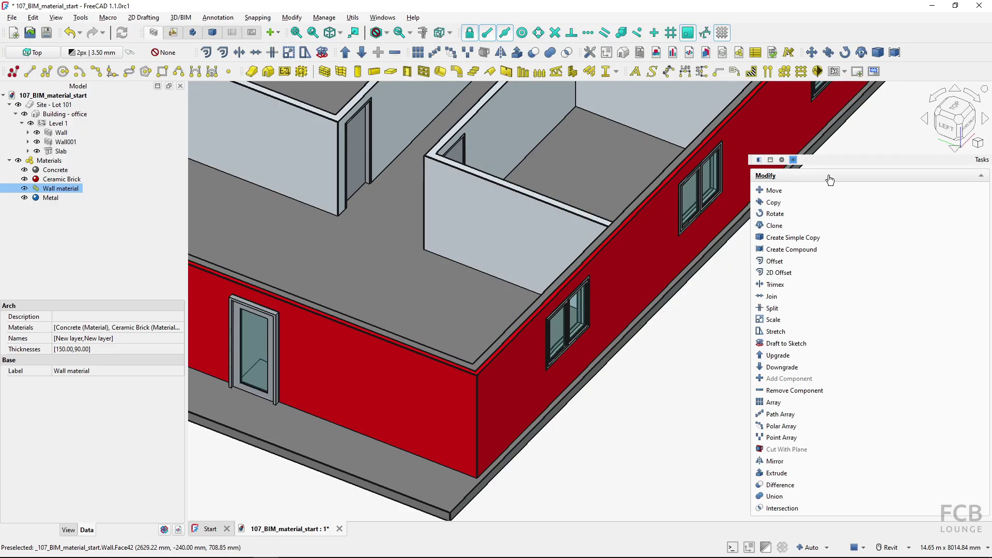
# Create a new BIM material called Wood with the olive color #a2a21a.
pyautogui.click(739, 54)
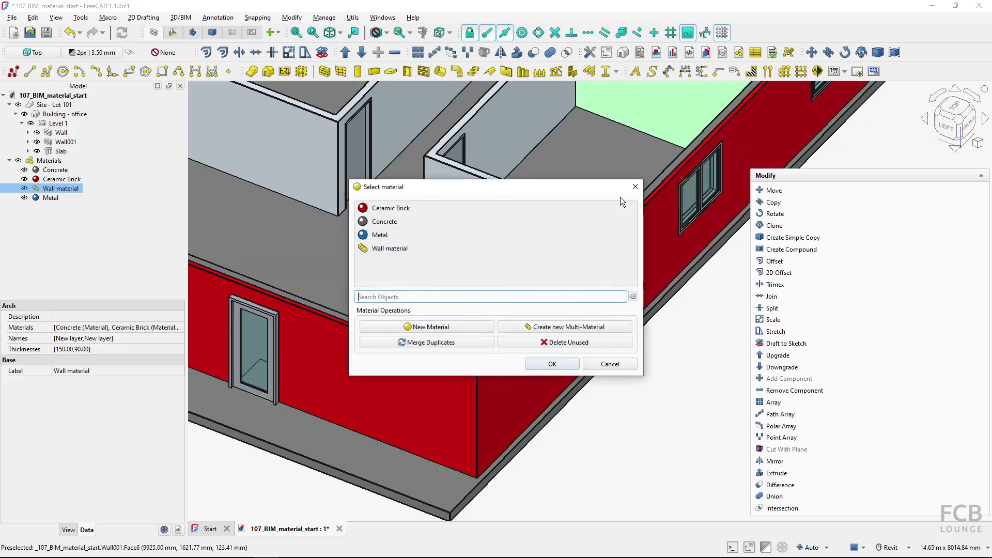
pyautogui.click(414, 329)
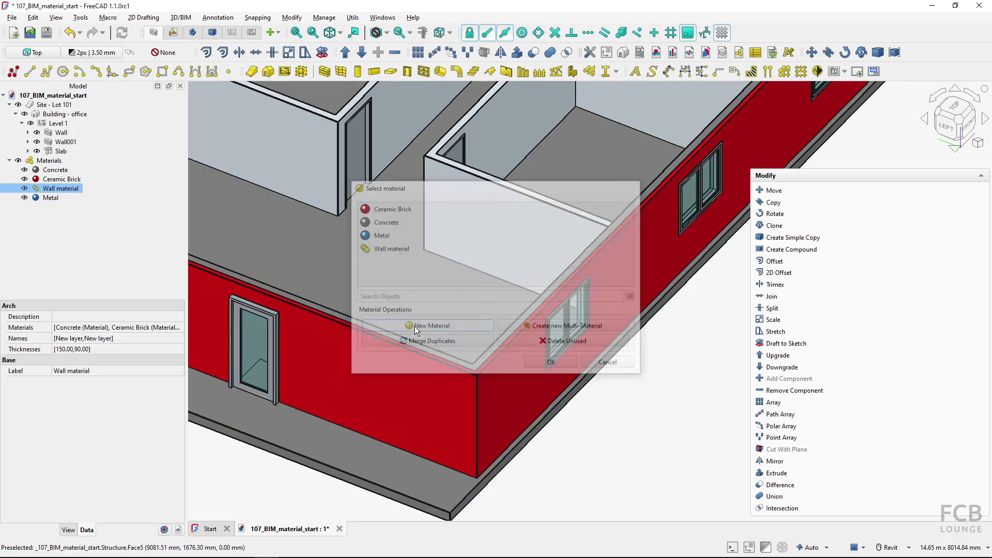
pyautogui.write('Wood')
pyautogui.click(957, 279)
pyautogui.click(577, 197)
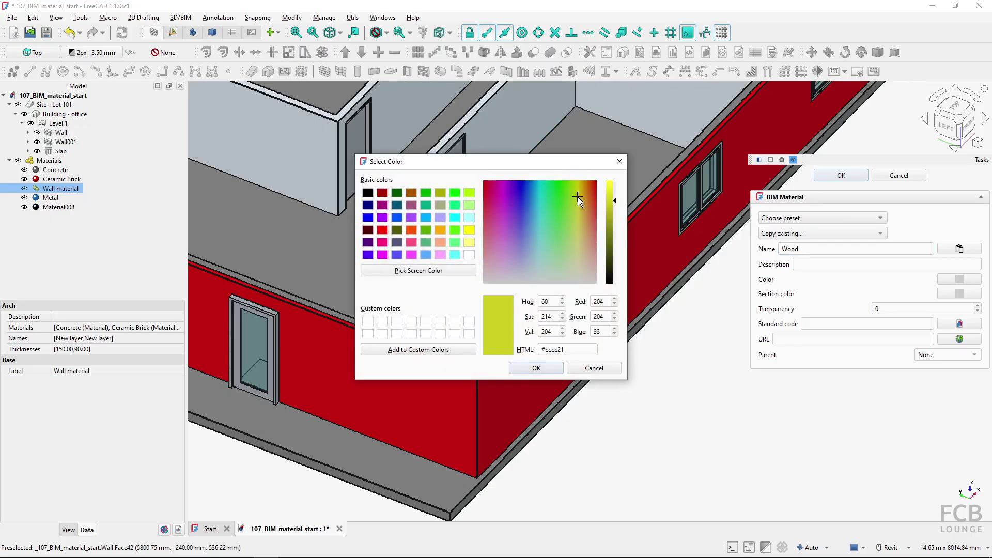
pyautogui.click(609, 218)
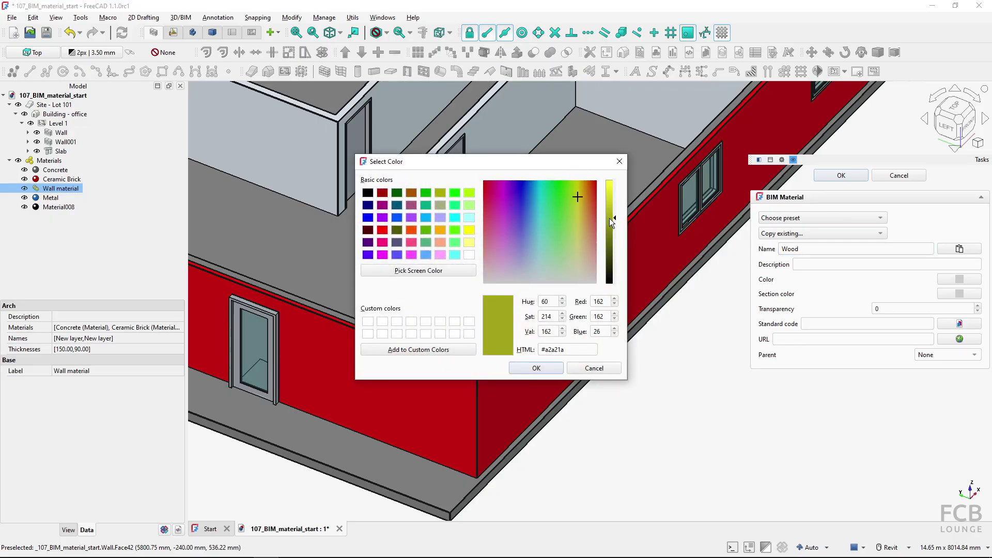
pyautogui.click(537, 368)
pyautogui.click(840, 176)
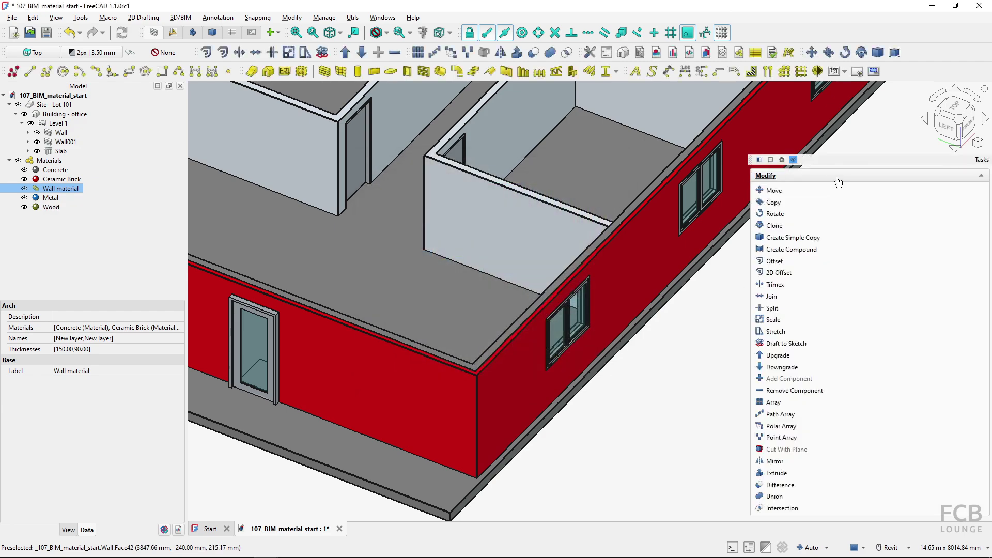
# Start a new BIM material called Glass green and give it the color #00ff00.
pyautogui.click(740, 53)
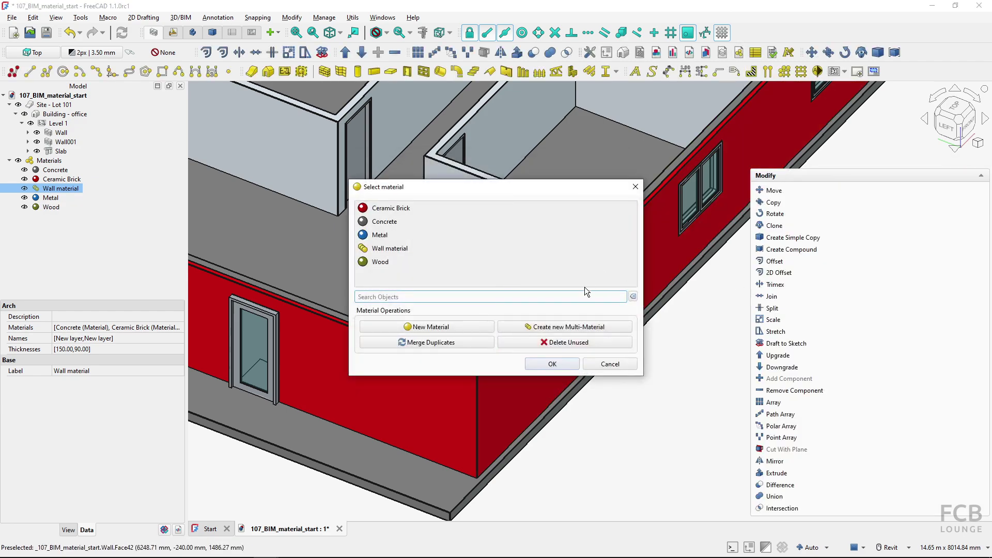
pyautogui.click(461, 328)
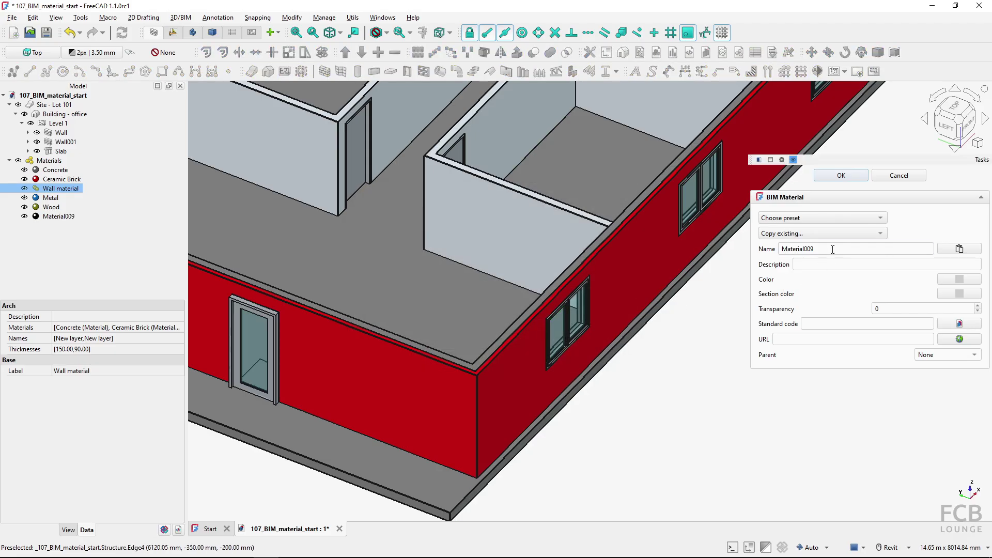
pyautogui.write('Glass green')
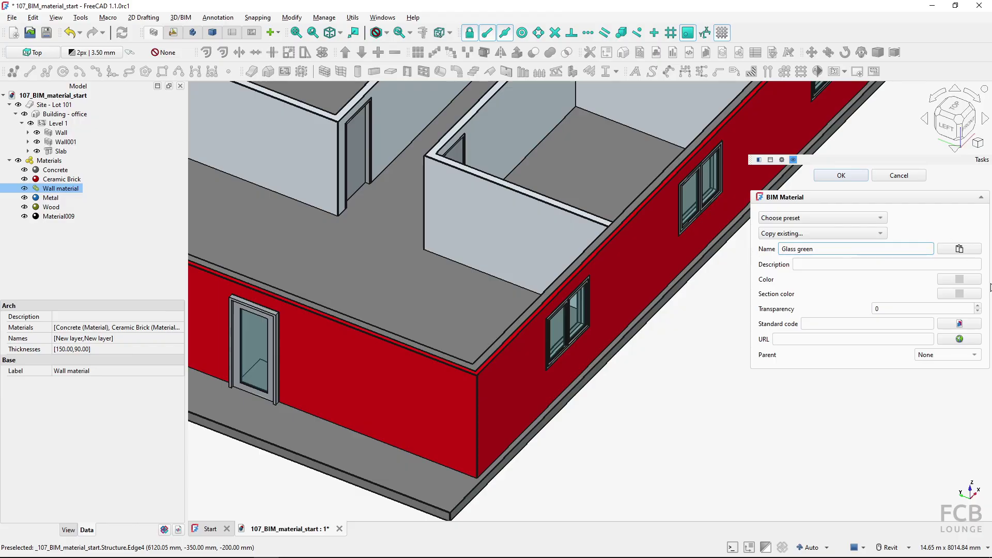
pyautogui.click(959, 279)
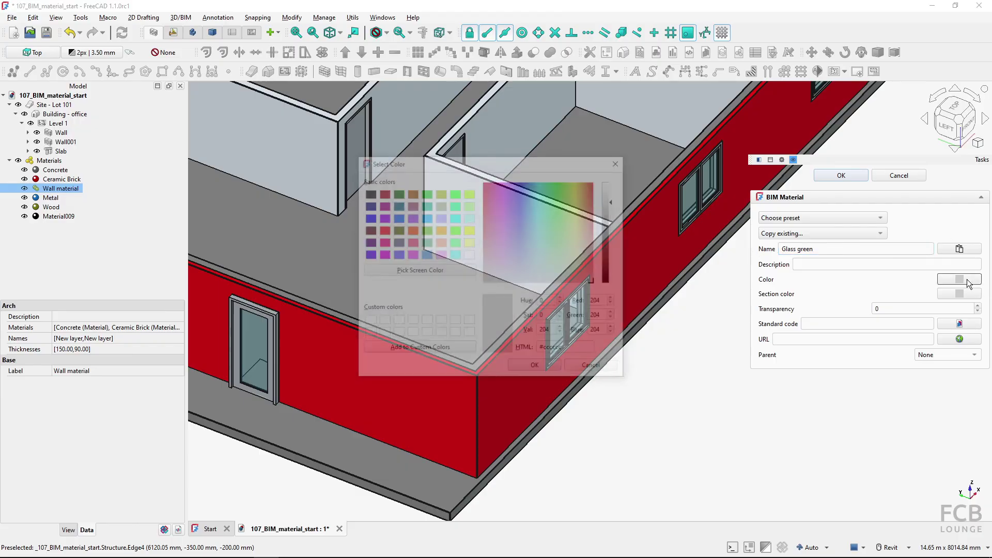
pyautogui.click(458, 205)
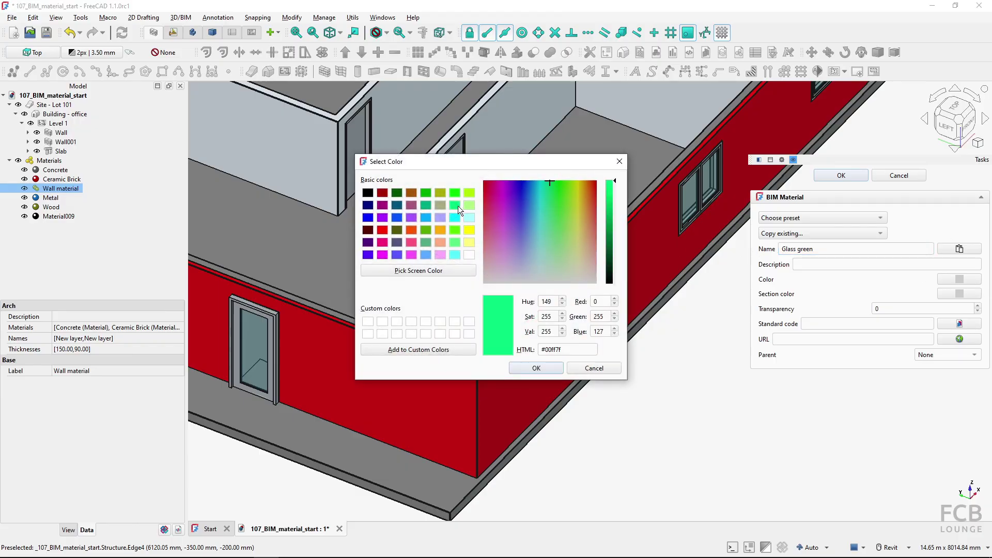
pyautogui.click(456, 191)
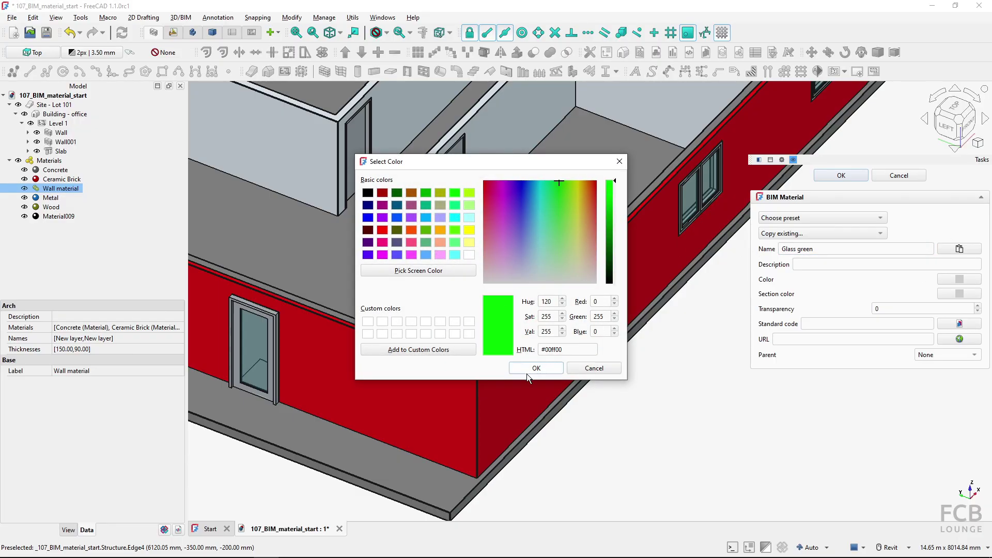
pyautogui.click(536, 367)
# Set the Glass green material's transparency to 80, save it, and check its properties.
pyautogui.click(899, 307)
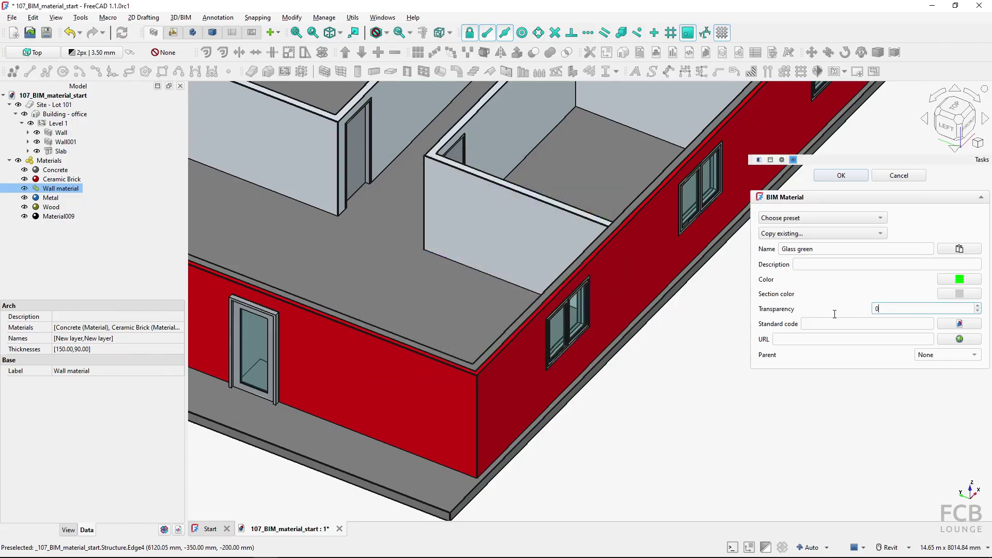
pyautogui.moveTo(883, 308); pyautogui.dragTo(865, 310)
pyautogui.click(832, 176)
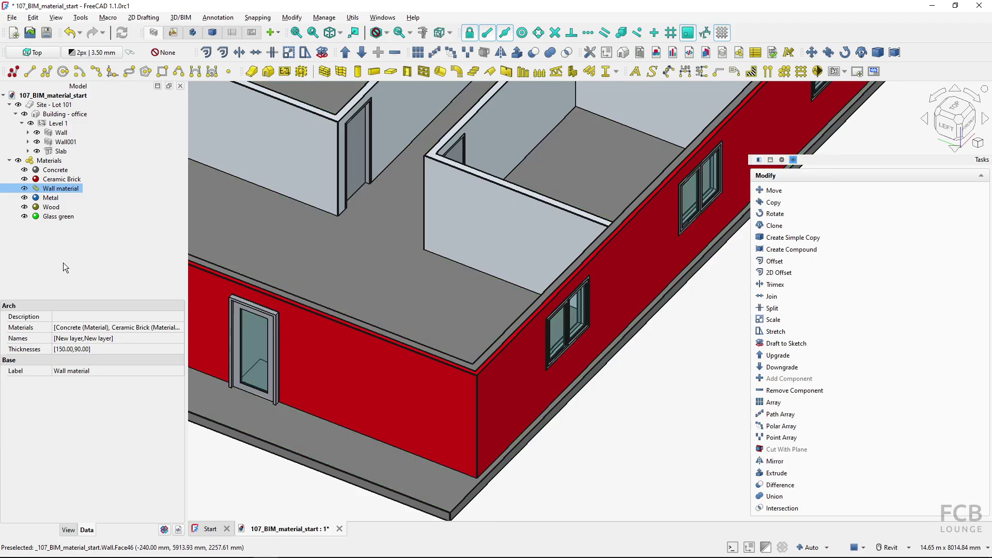
pyautogui.click(55, 207)
pyautogui.click(61, 217)
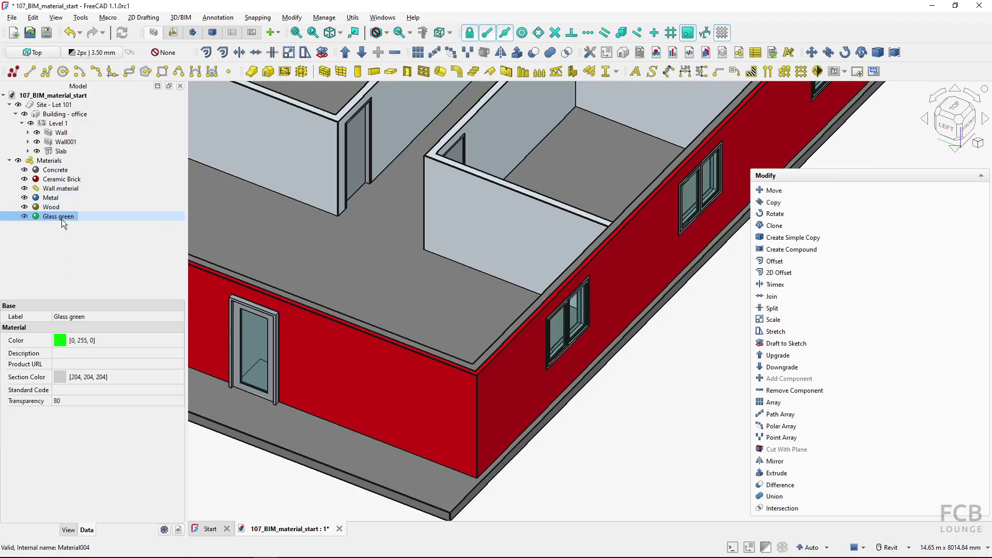
pyautogui.click(67, 244)
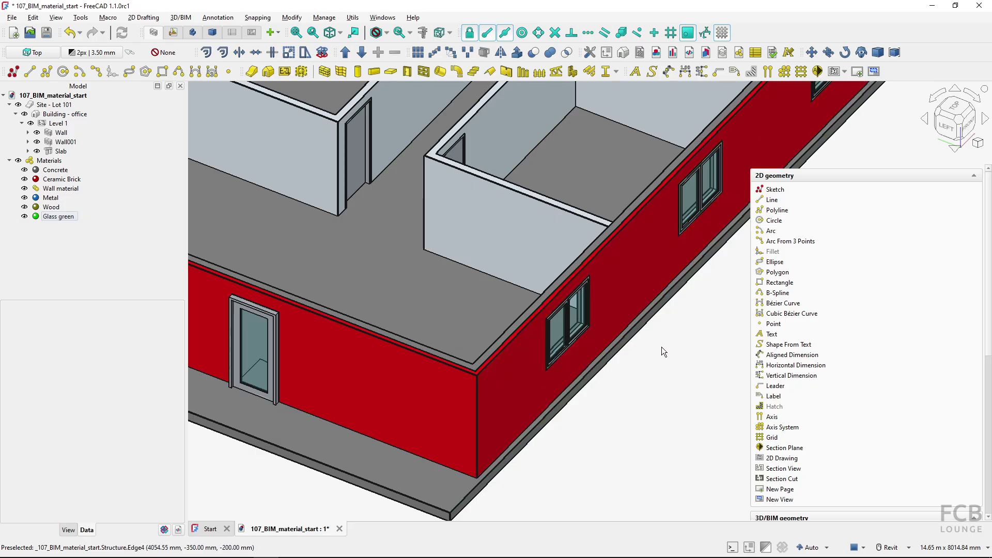
# Create a new multi-material called Door material and add three layers to it.
pyautogui.click(738, 53)
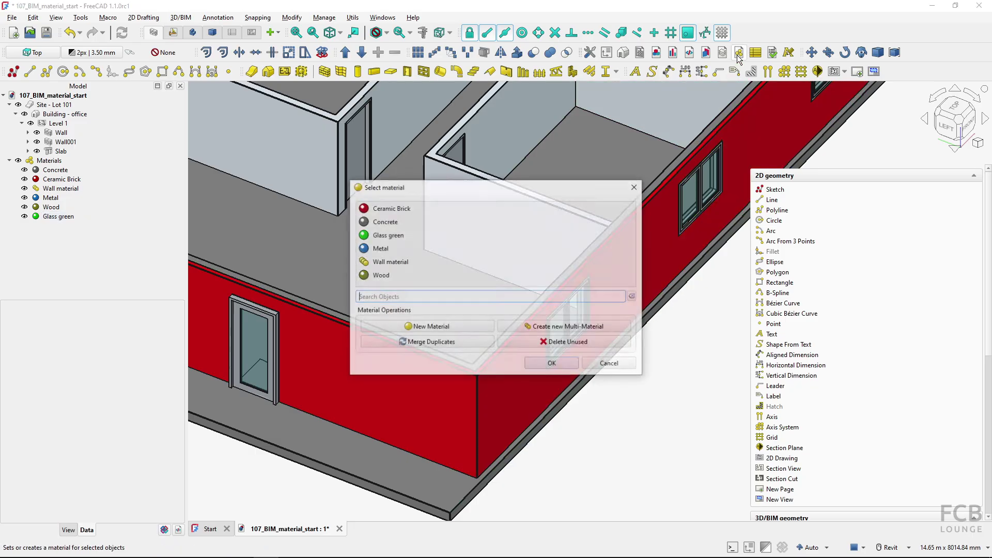
pyautogui.click(565, 327)
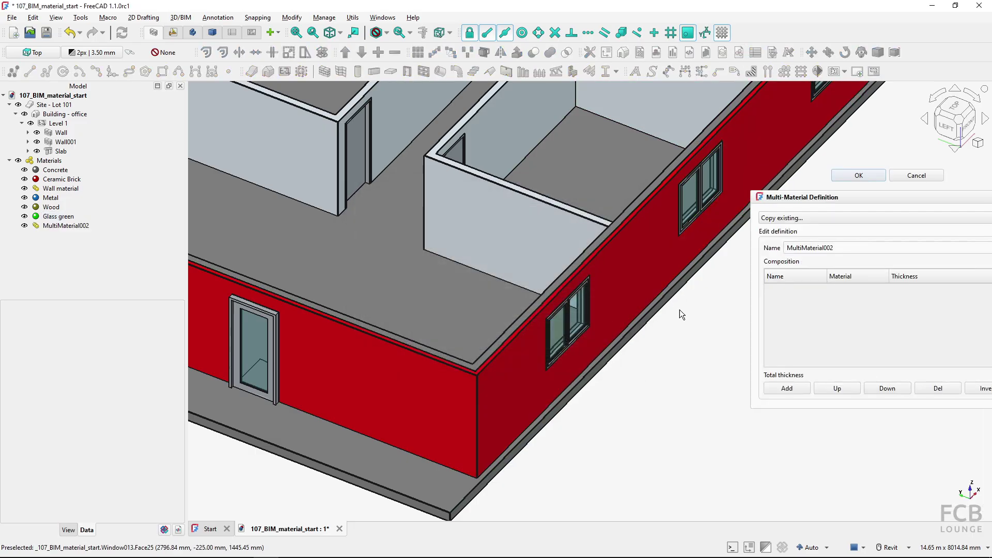
pyautogui.doubleClick(809, 247)
pyautogui.write('Door material')
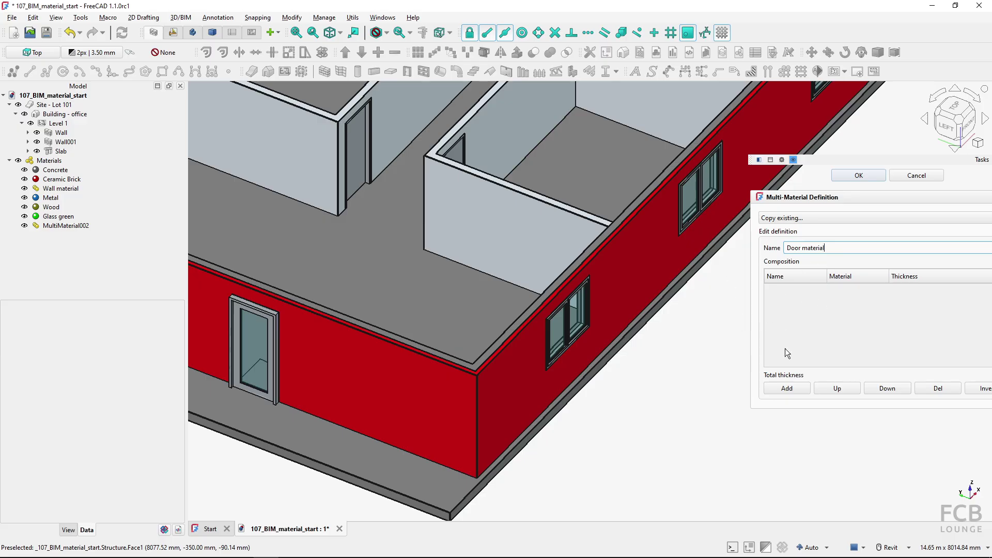
pyautogui.click(785, 391)
pyautogui.click(785, 391)
pyautogui.click(786, 391)
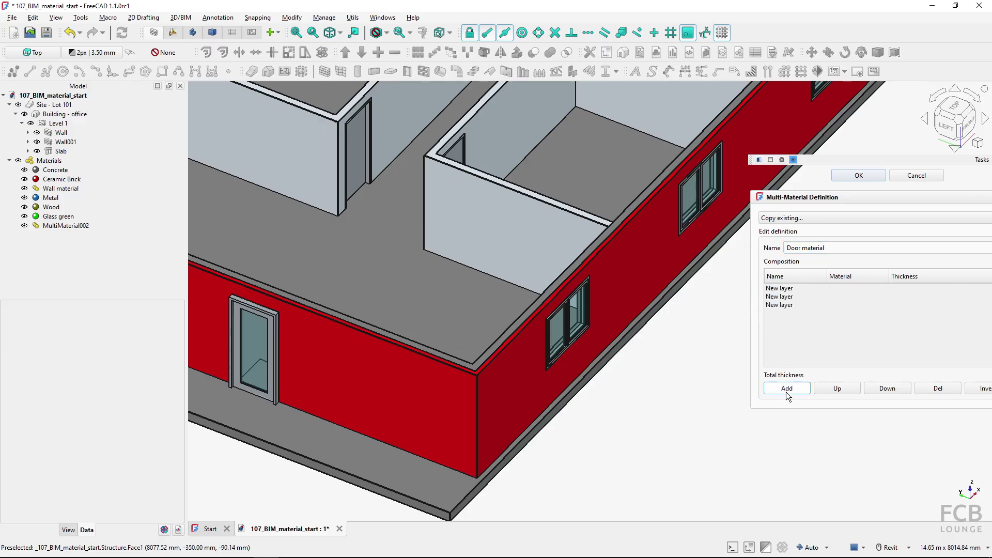
# Assign Metal, Wood and Glass green to the first, second and third layers of Door material.
pyautogui.click(850, 288)
pyautogui.click(850, 288)
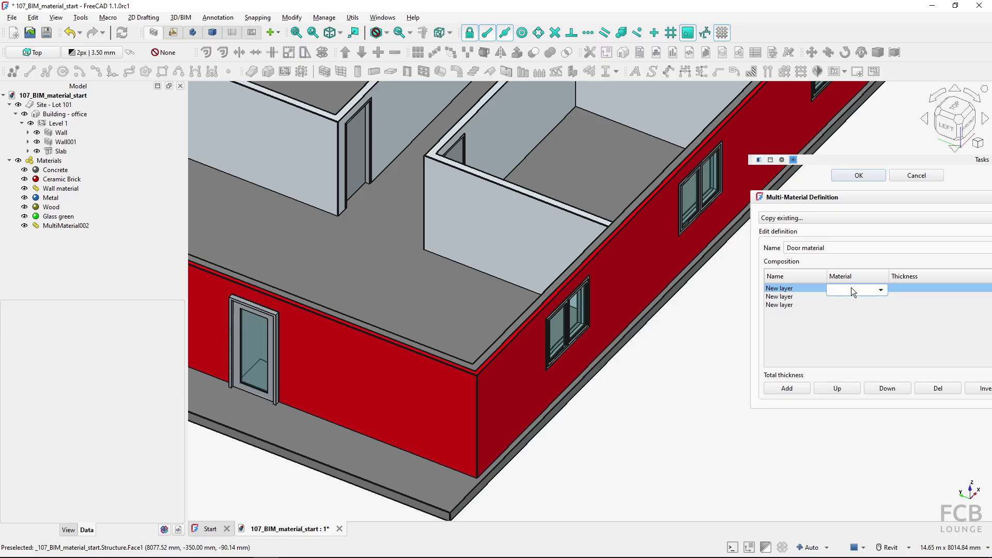
pyautogui.click(851, 287)
pyautogui.click(864, 314)
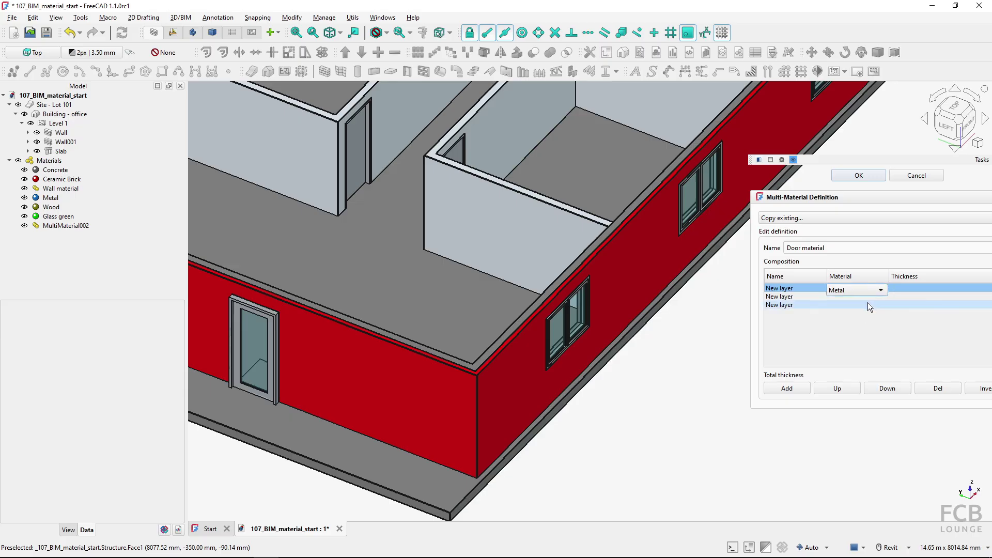
pyautogui.click(866, 297)
pyautogui.click(878, 298)
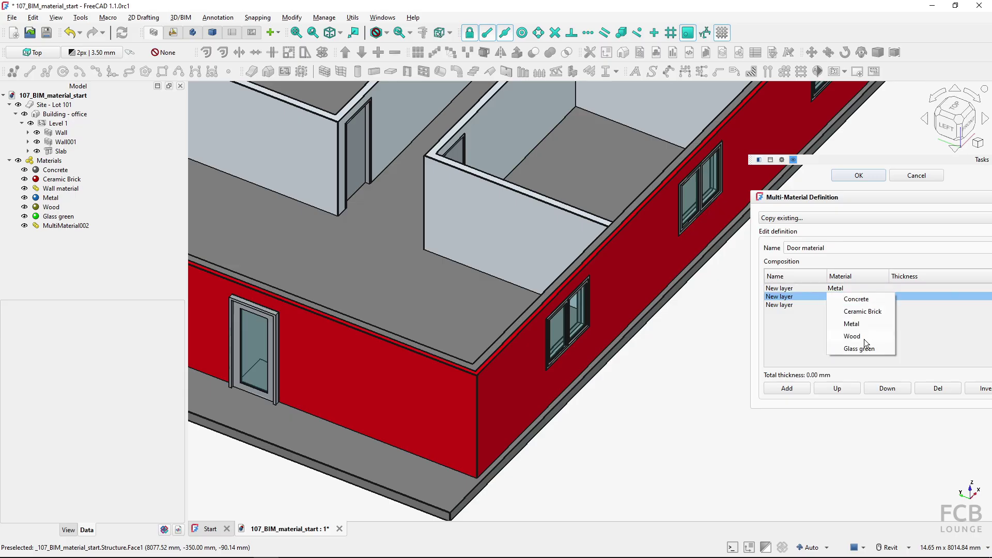
pyautogui.click(864, 339)
pyautogui.click(863, 305)
pyautogui.click(863, 305)
pyautogui.click(880, 307)
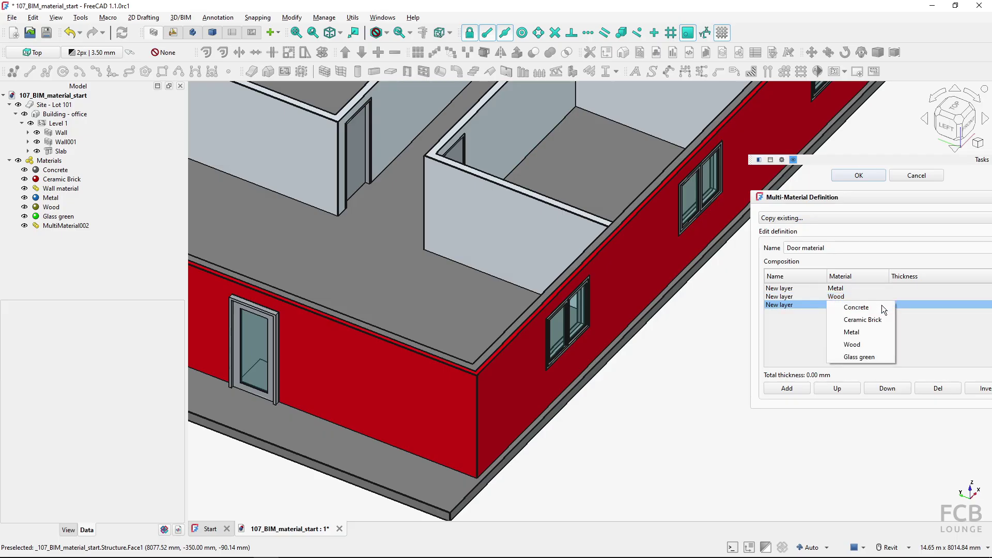
pyautogui.click(861, 357)
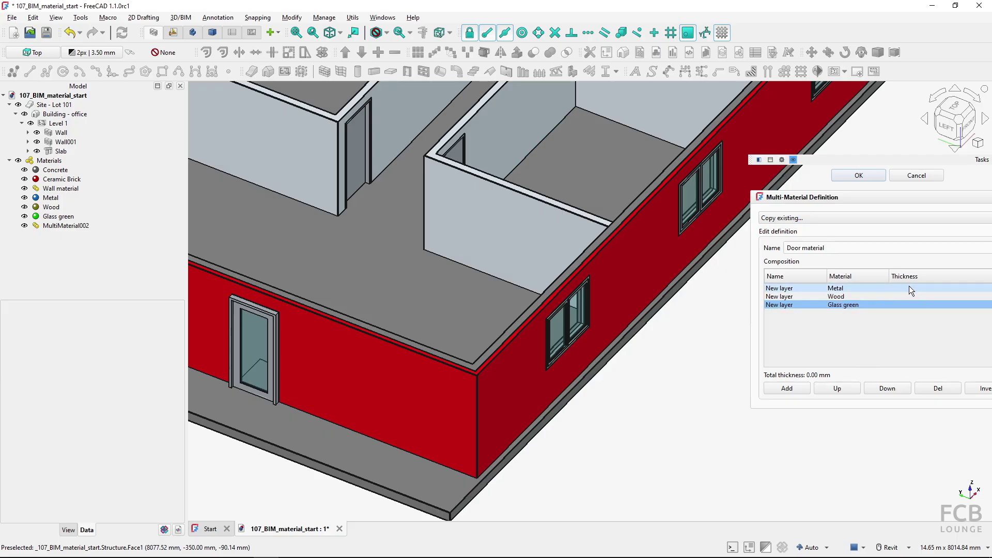
# Name the Metal, Wood and Glass green layers Frame, Solid panel and Glass panel, and save Door material.
pyautogui.doubleClick(790, 290)
pyautogui.click(819, 290)
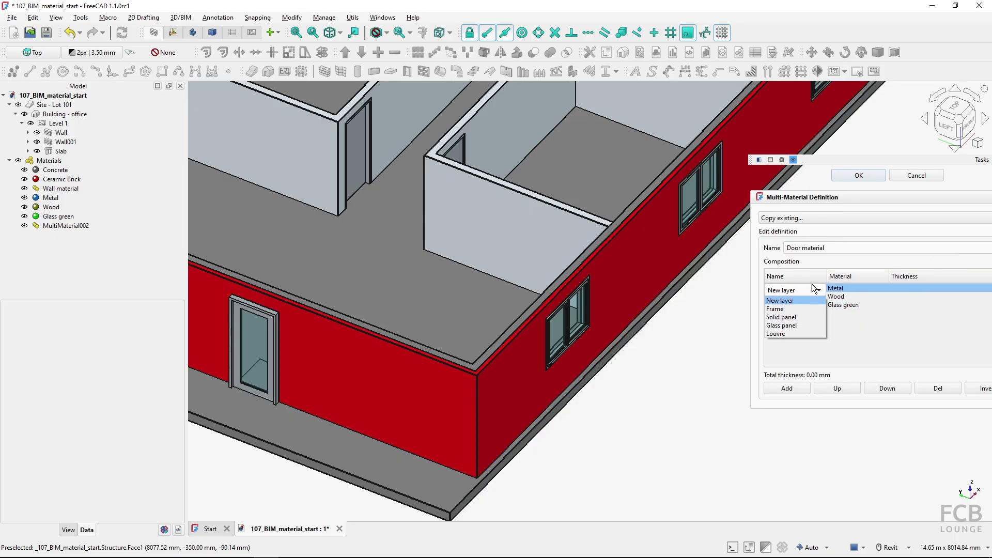
pyautogui.click(783, 309)
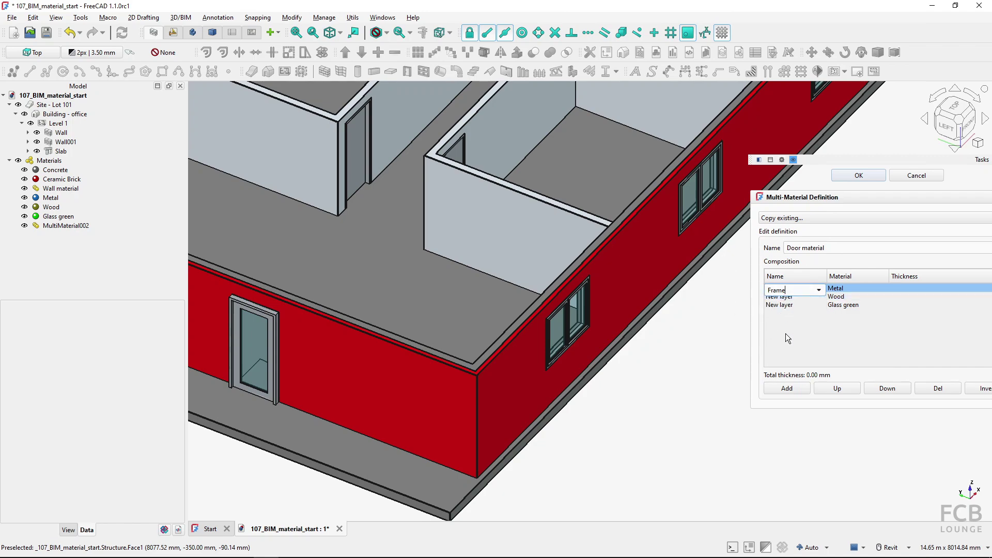
pyautogui.doubleClick(793, 302)
pyautogui.click(793, 300)
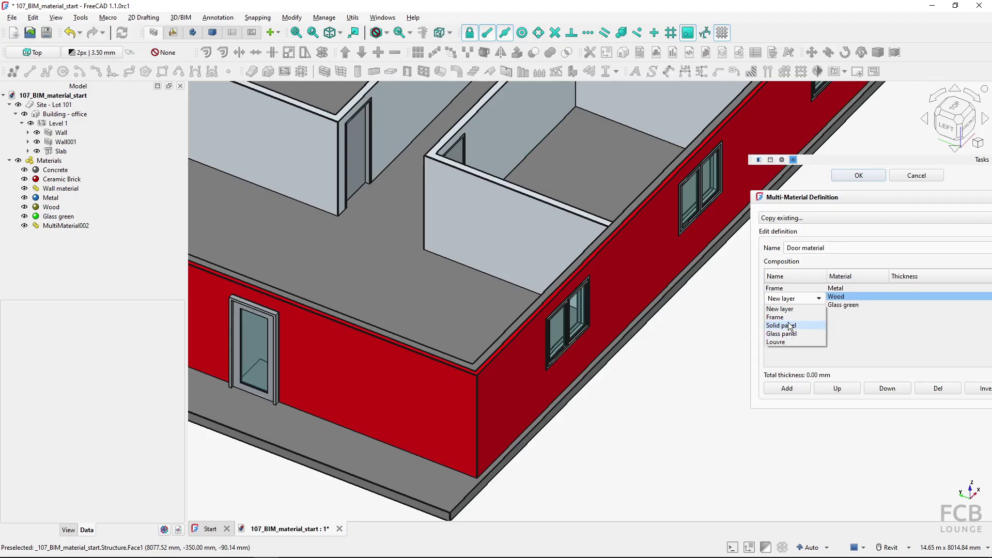
pyautogui.click(790, 325)
pyautogui.doubleClick(799, 305)
pyautogui.click(819, 306)
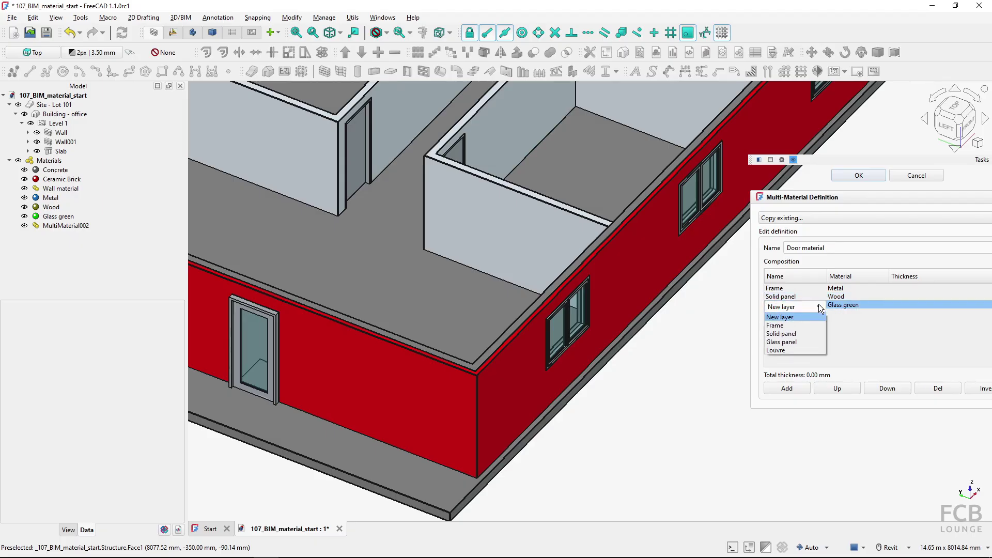
pyautogui.click(780, 342)
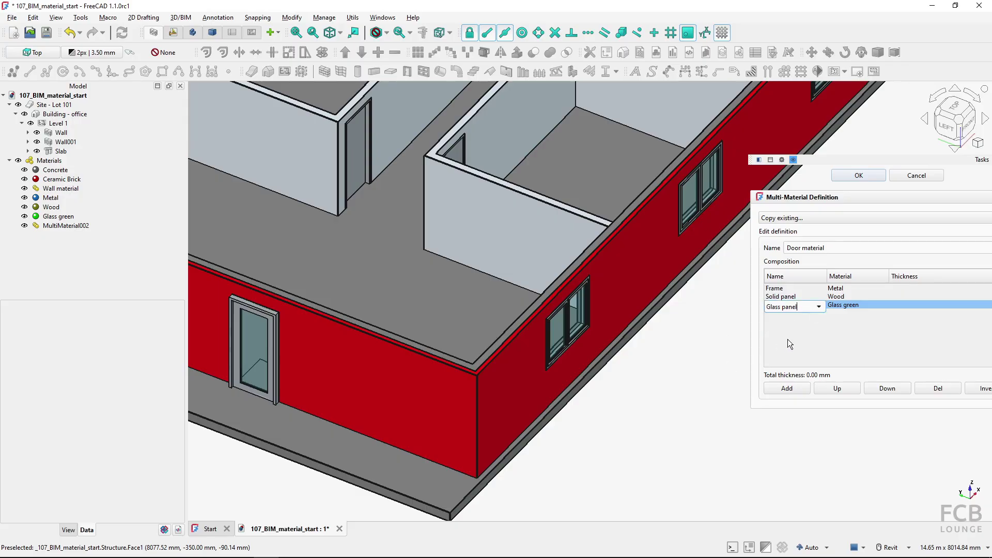
pyautogui.click(787, 338)
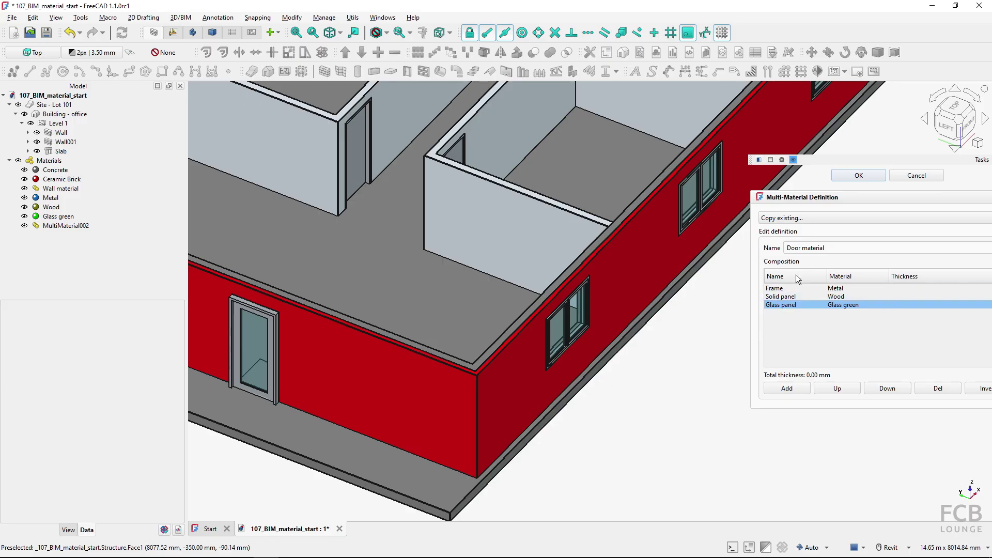
pyautogui.click(845, 176)
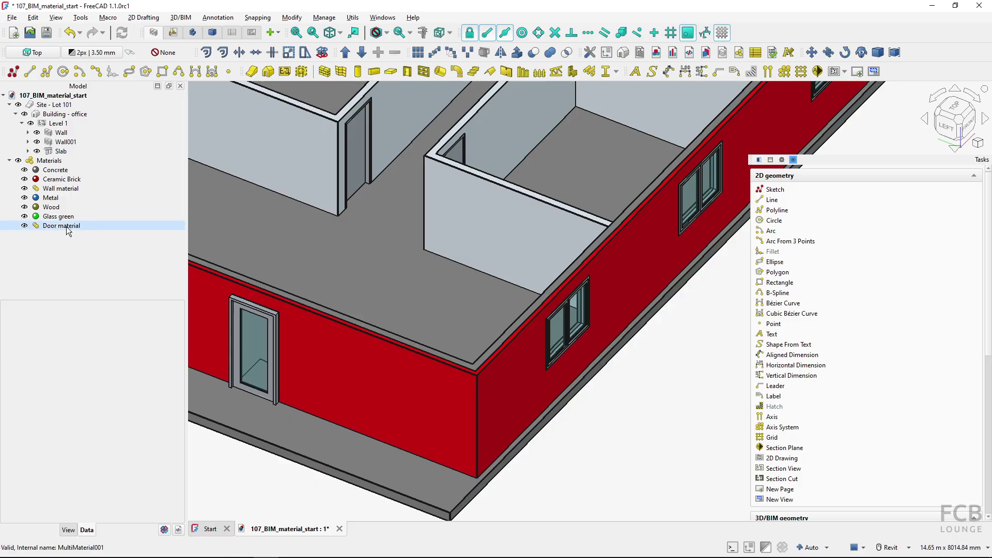
# Assign Door material to the glazed entrance door in the red exterior wall.
pyautogui.click(239, 324)
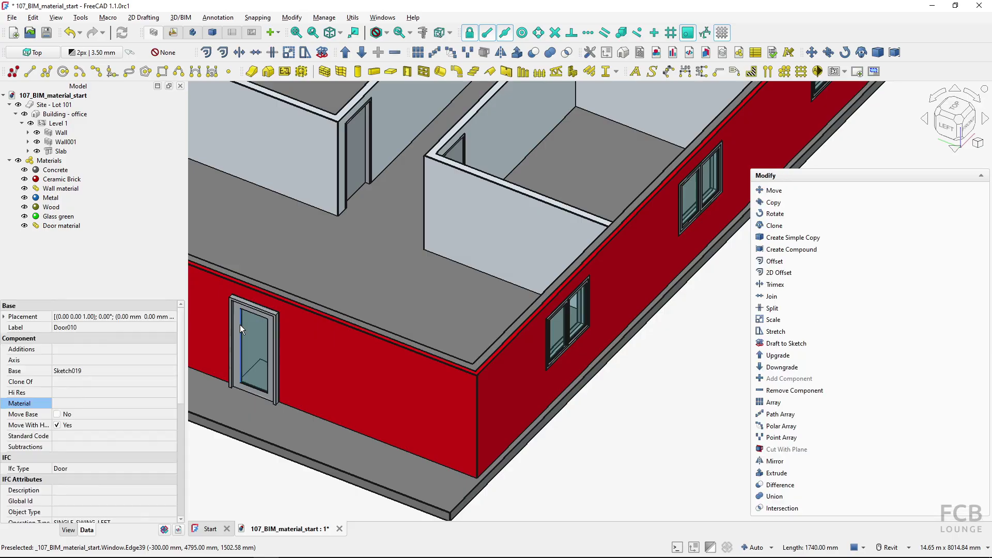
pyautogui.click(739, 52)
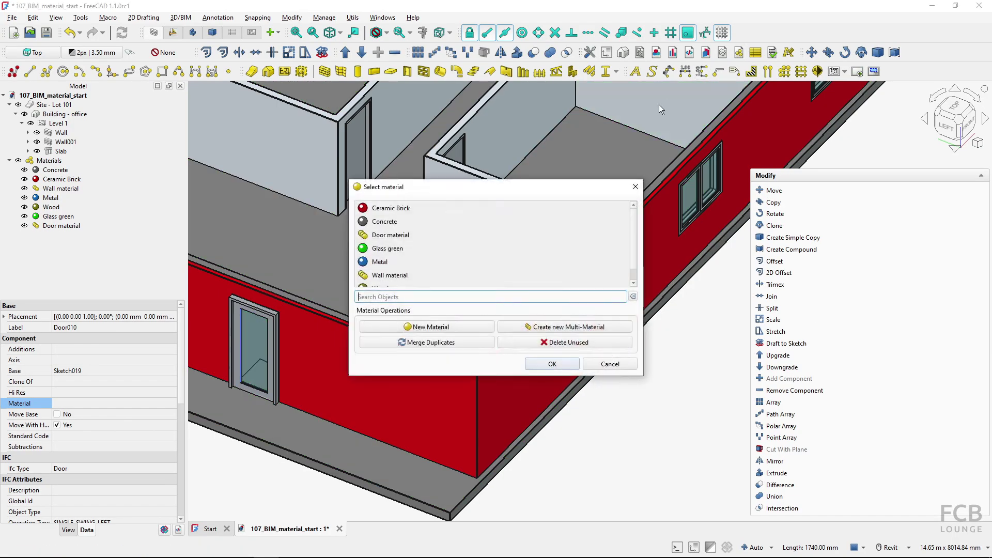
pyautogui.scroll(-1, 442, 239)
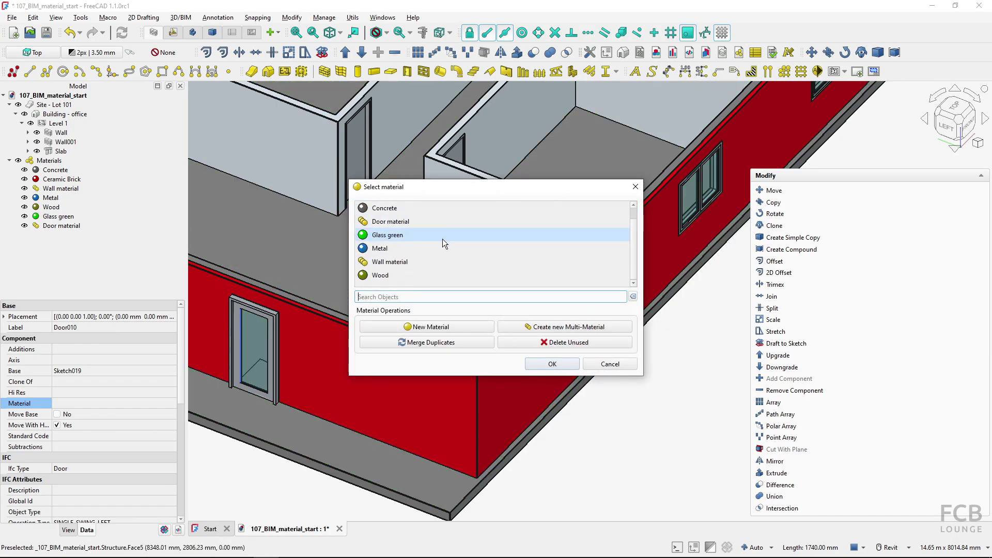
pyautogui.click(407, 223)
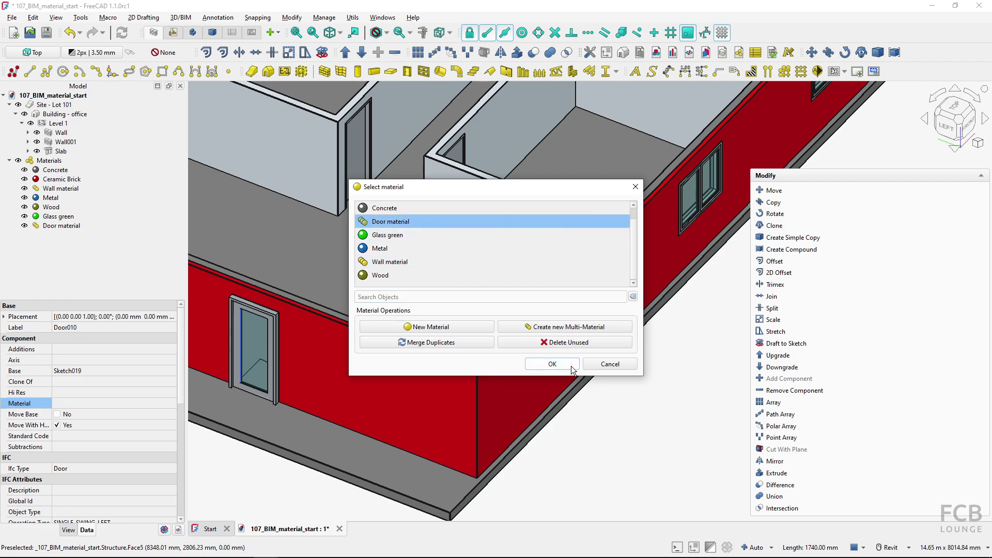
pyautogui.click(552, 363)
pyautogui.click(243, 476)
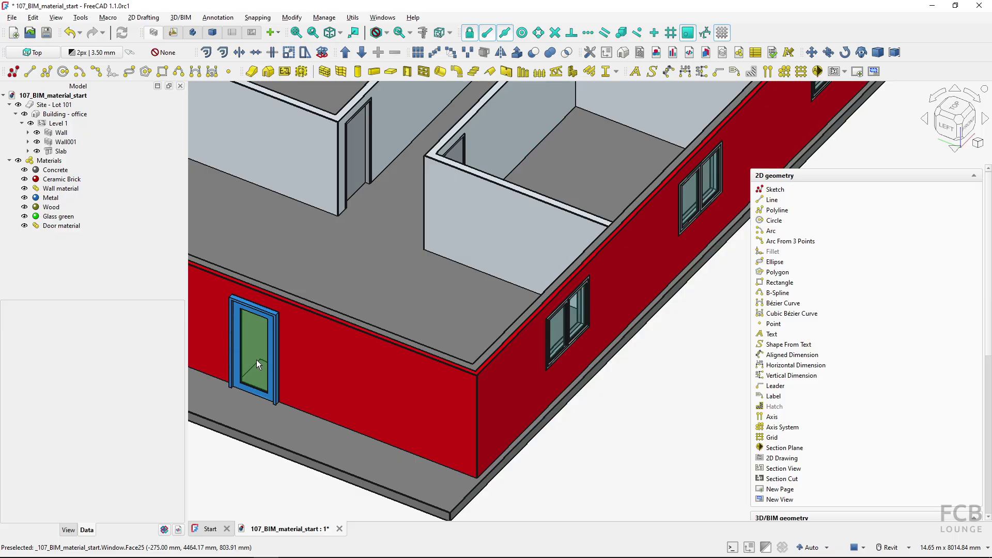
pyautogui.click(94, 217)
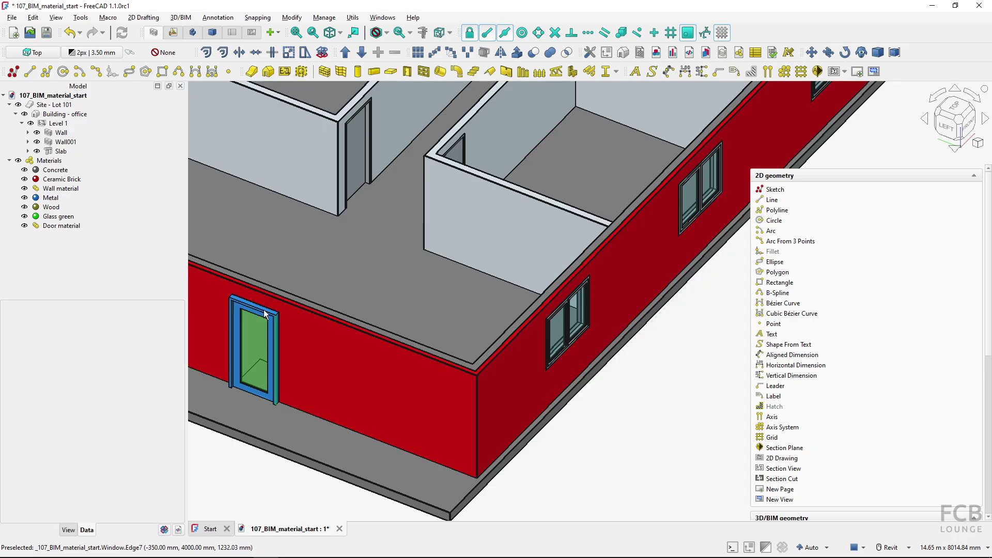
pyautogui.click(53, 207)
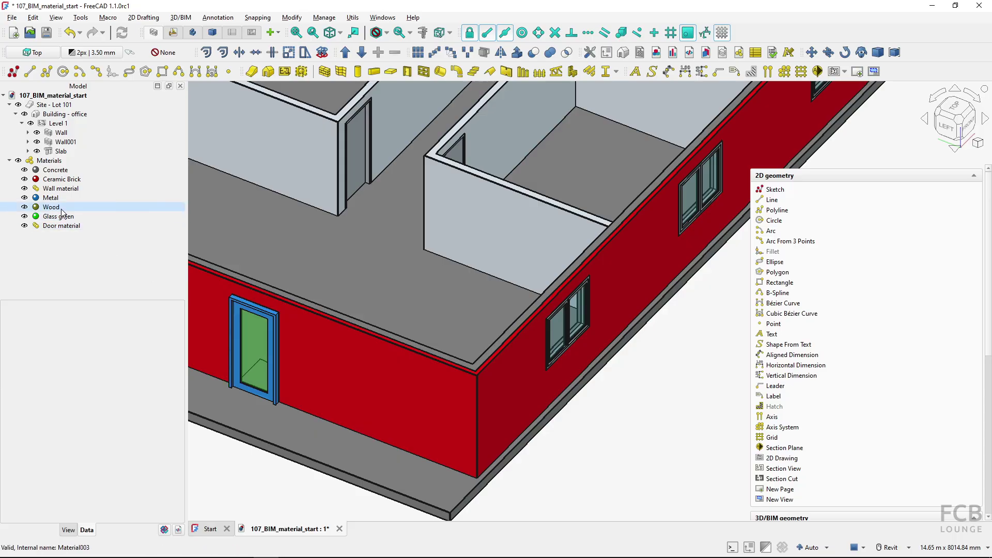
pyautogui.click(236, 330)
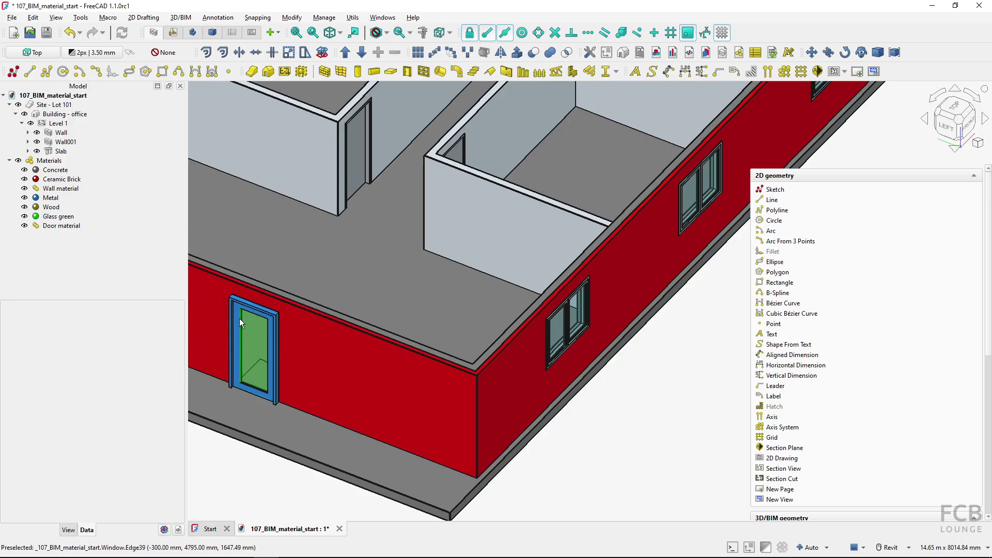
# Assign Door material to the interior doors of the office rooms.
pyautogui.scroll(-1, 432, 269)
pyautogui.keyDown('shift'); pyautogui.moveTo(432, 268); pyautogui.dragTo(376, 265, button='middle'); pyautogui.keyUp('shift')
pyautogui.click(452, 276)
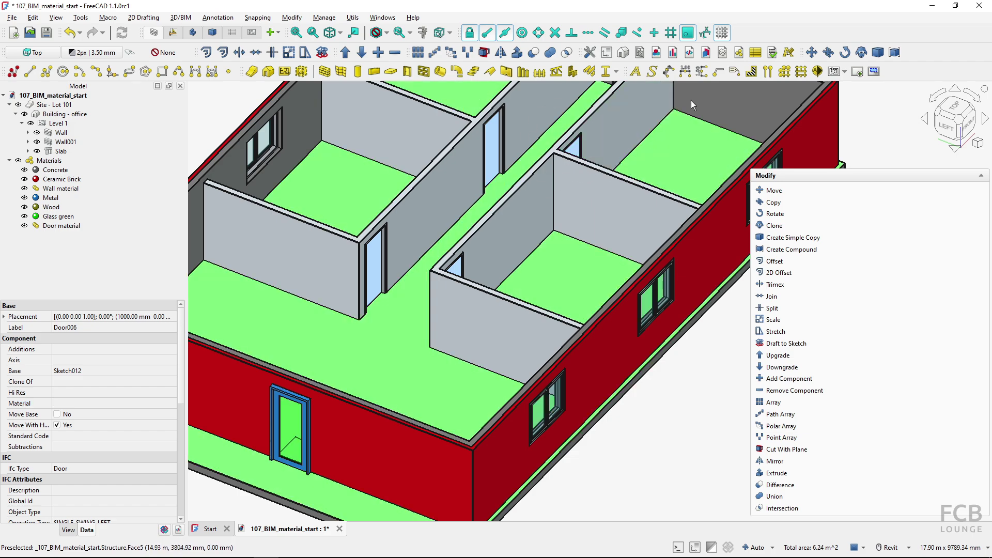
pyautogui.click(734, 71)
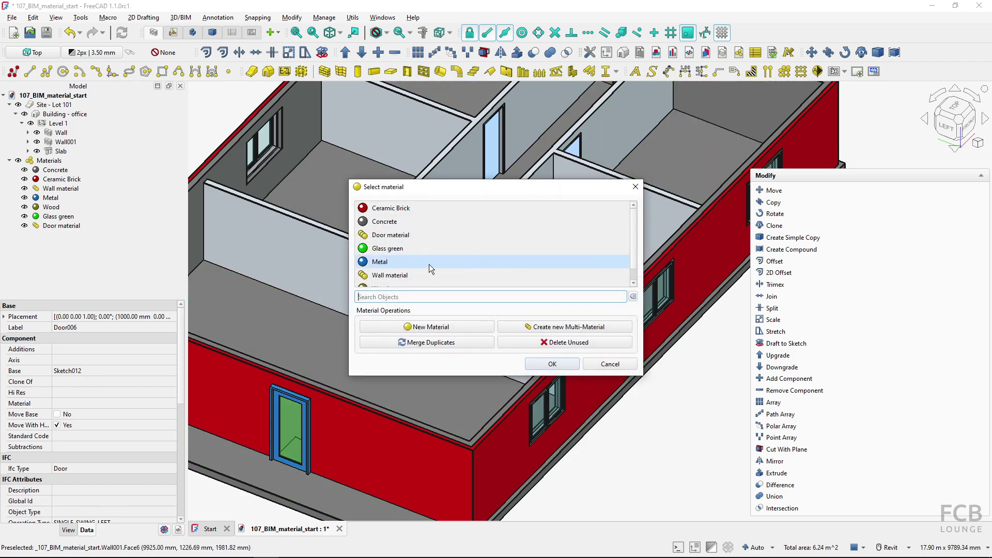
pyautogui.click(410, 235)
pyautogui.click(552, 364)
pyautogui.click(662, 423)
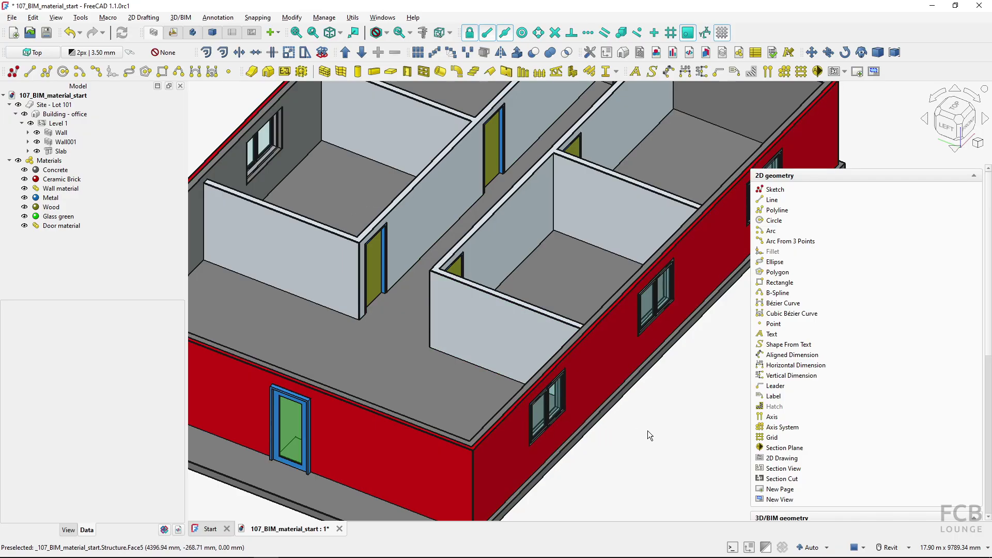
pyautogui.scroll(-4, 647, 430)
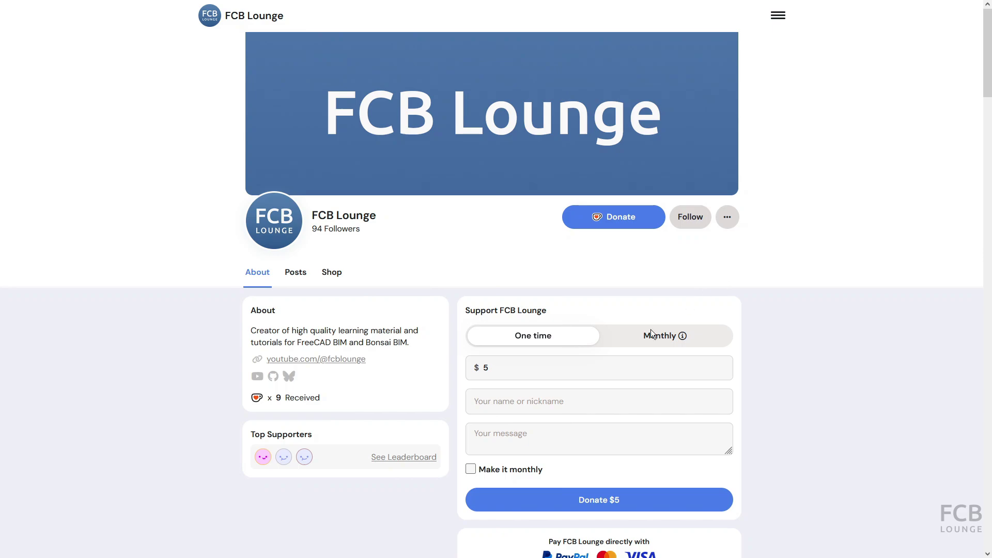
# On the FCB Lounge support page, fill in a one-time $10 donation with a nickname and the message "Thank you".
pyautogui.click(488, 367)
pyautogui.press('BackSpace')
pyautogui.write('10')
pyautogui.click(490, 402)
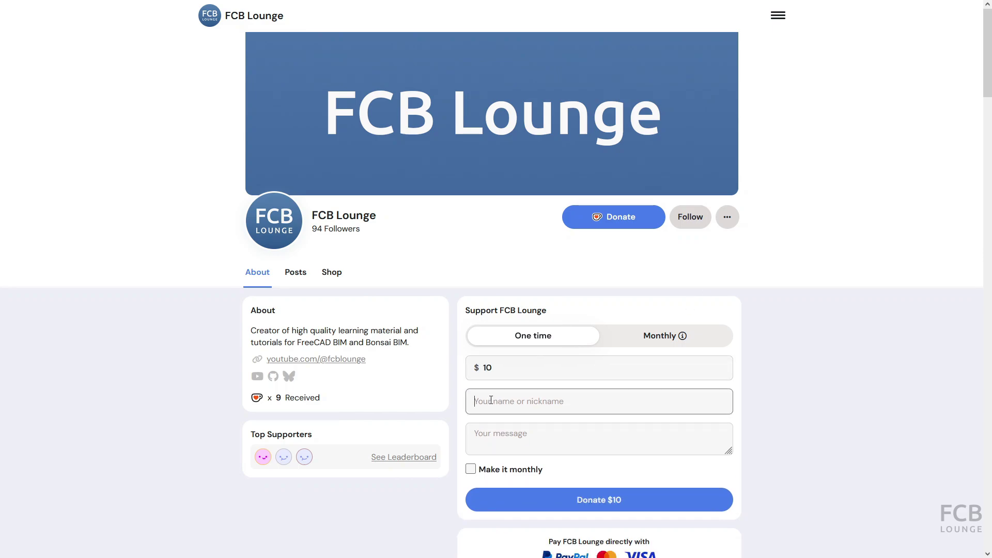
pyautogui.write('Nick')
pyautogui.click(518, 443)
pyautogui.write('Thank you')
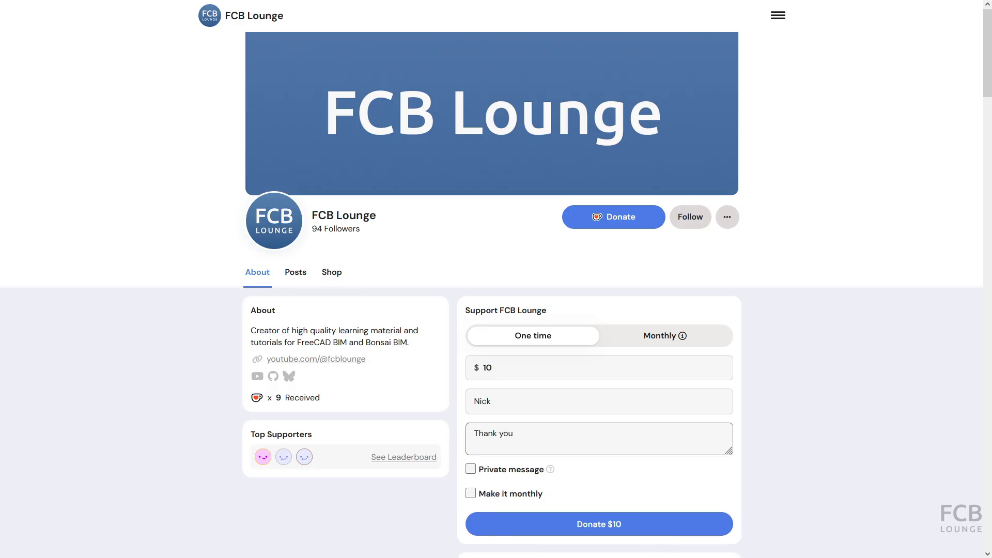